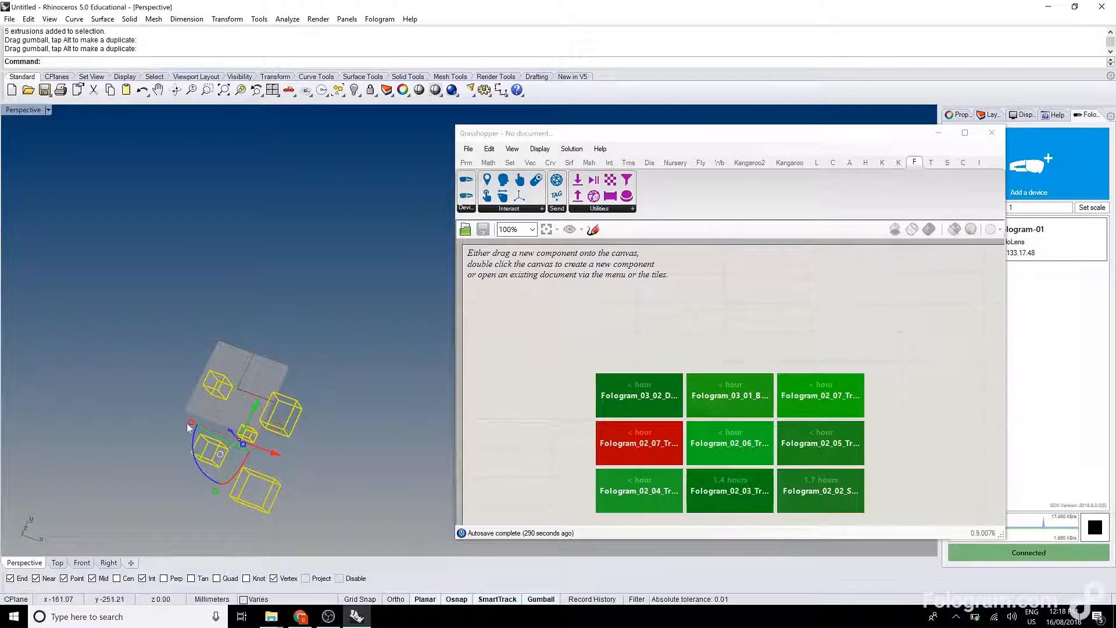
Step: Deselect the boxes in the Rhino viewport and add a Geometry parameter to the Grasshopper canvas
click(308, 359)
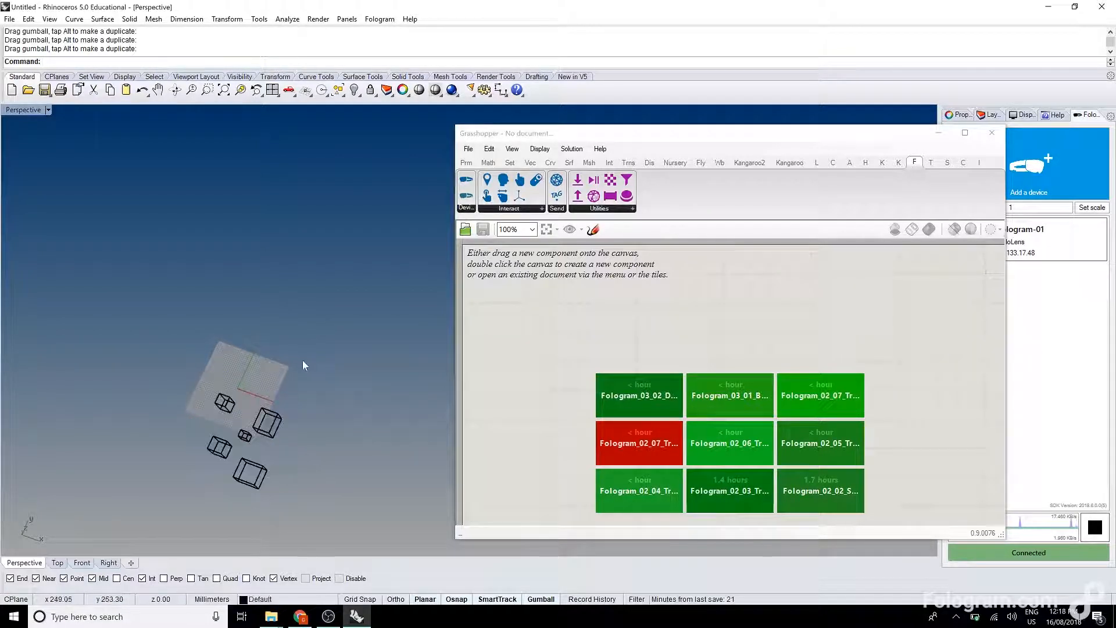
right_drag(295, 358, 325, 346)
double_click(588, 327)
text(geom)
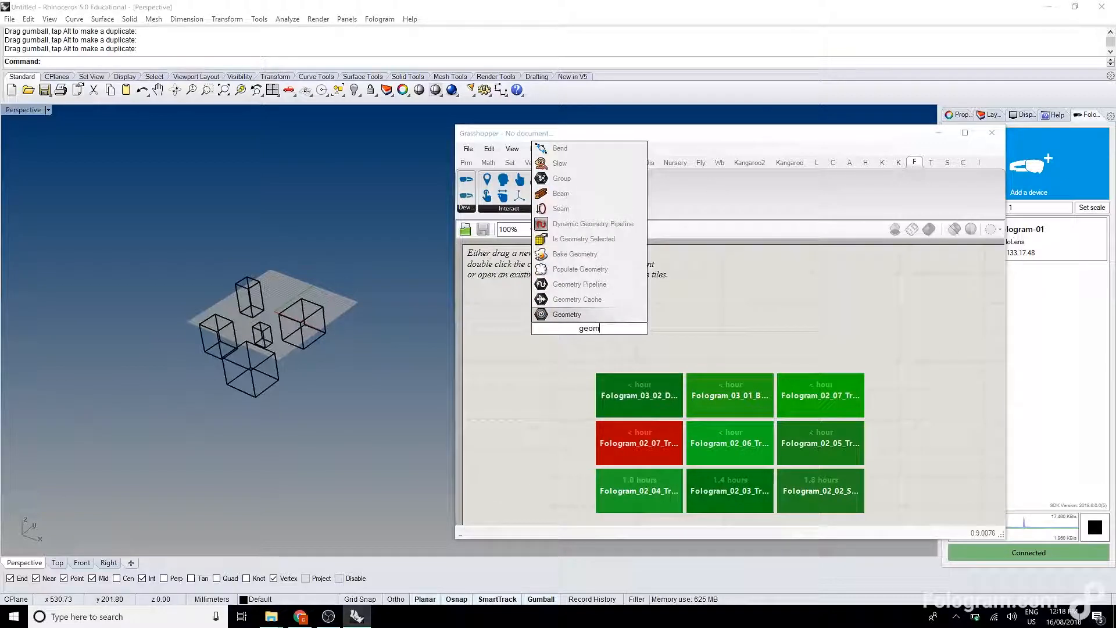
click(566, 314)
drag(586, 326, 527, 294)
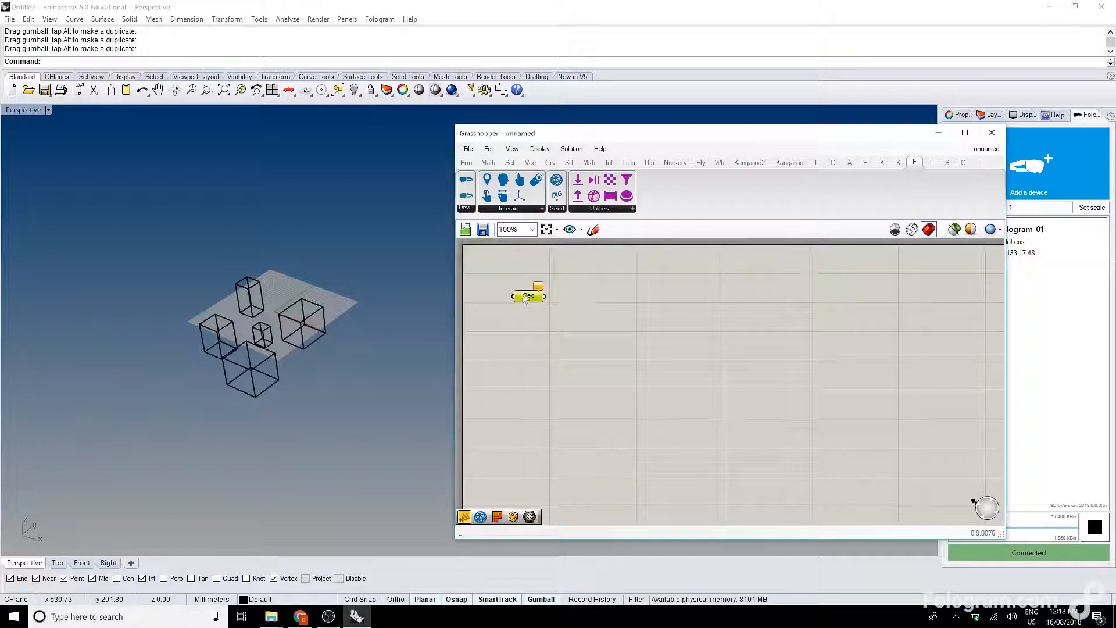
Step: Reference all five boxes from the Rhino model into the Geometry parameter
right_click(526, 295)
click(584, 478)
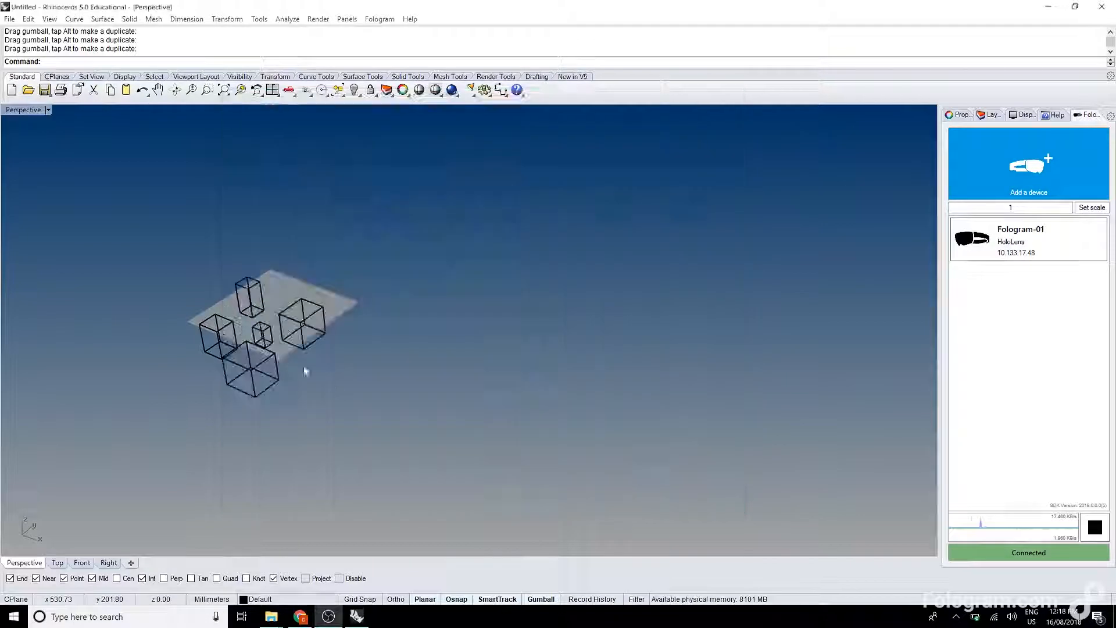
key(ctrl+a)
key(Return)
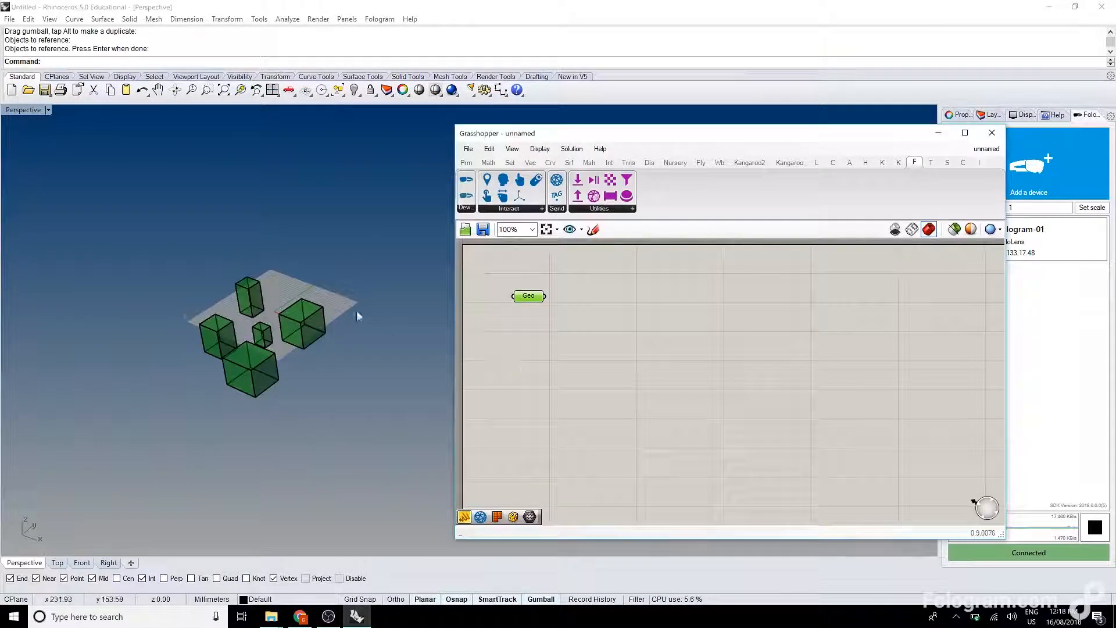
Step: Add a Mesh Brep component and feed the Geometry parameter into its Brep input
right_drag(279, 302, 274, 331)
scroll(274, 330, up, 6)
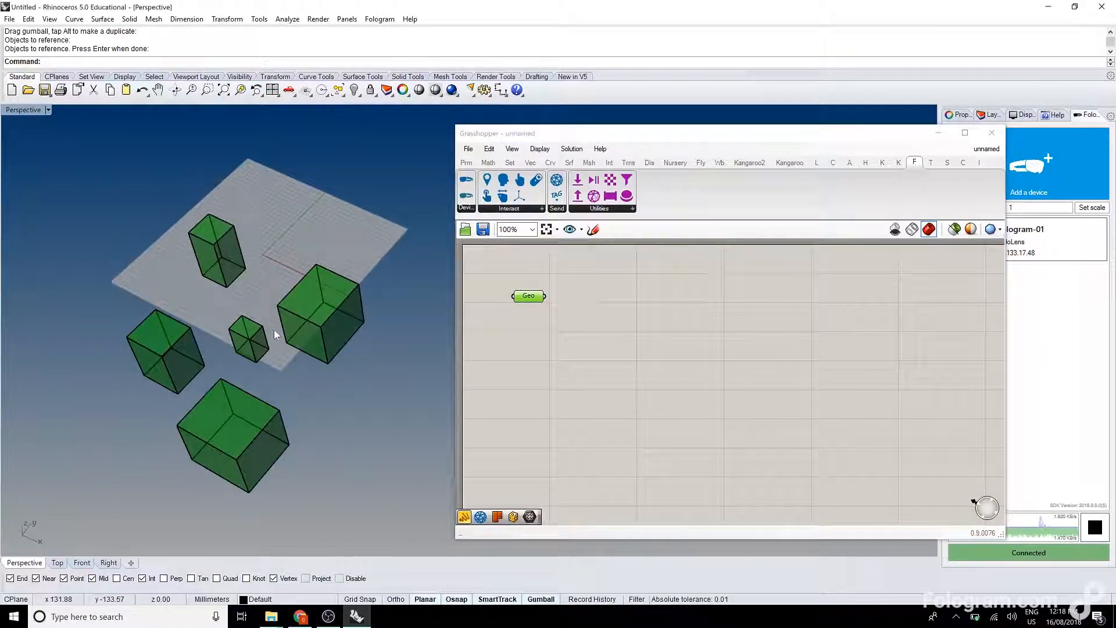
double_click(567, 294)
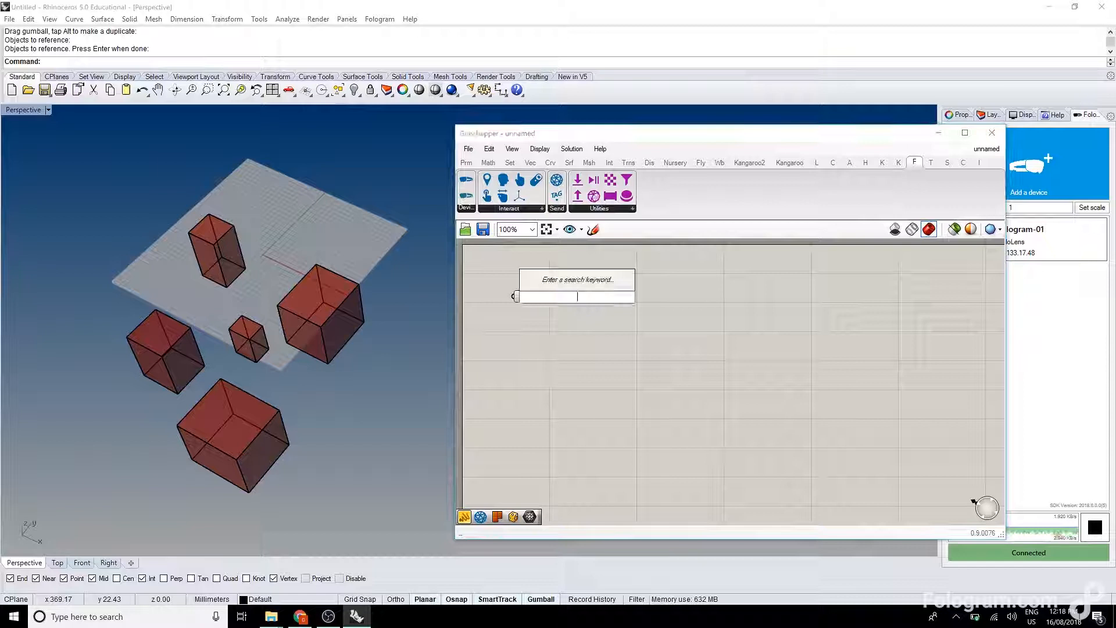
text(mesh brep)
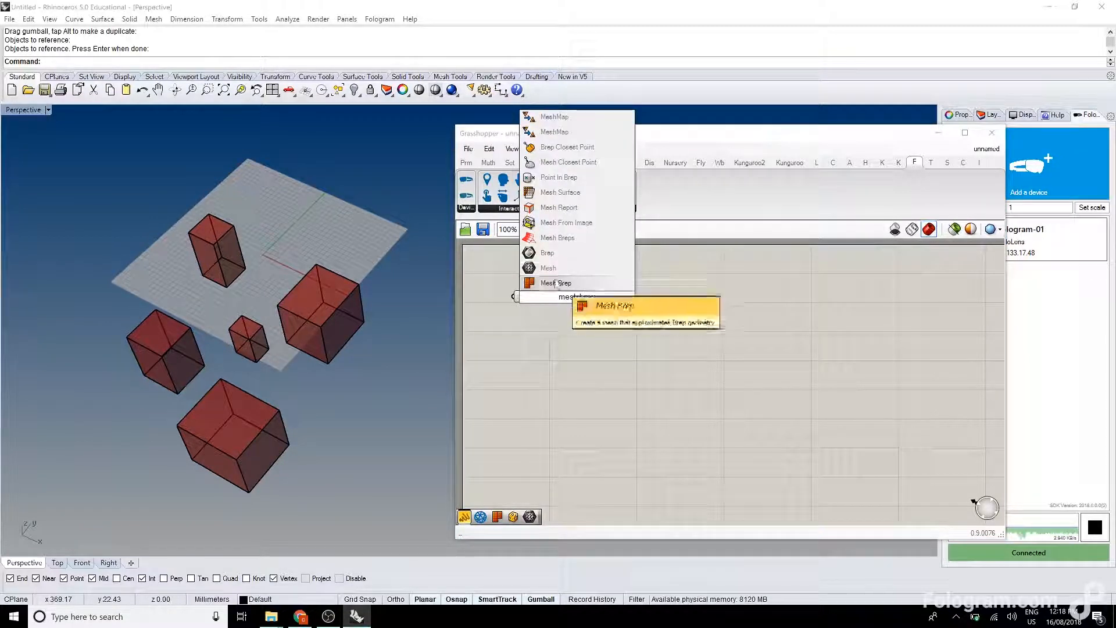
key(Return)
drag(544, 296, 563, 294)
click(541, 318)
Step: Turn off the preview of the Geometry parameter
right_click(525, 295)
click(525, 277)
click(530, 263)
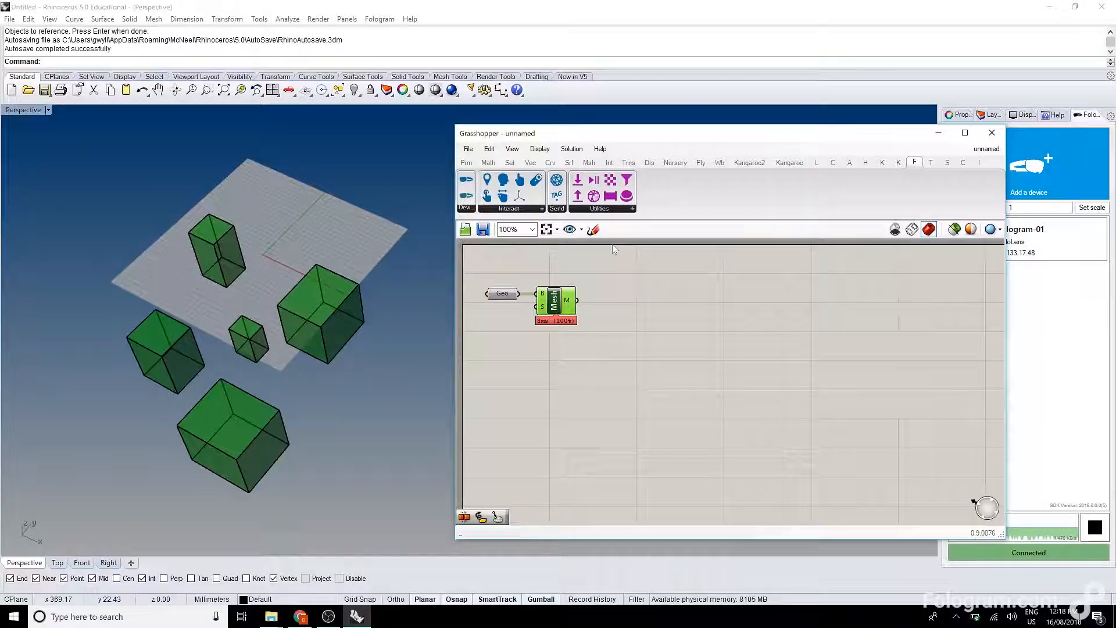
Step: Add an ASync Receive component after Mesh Brep and connect the mesh output to its data input
mouse_move(576, 300)
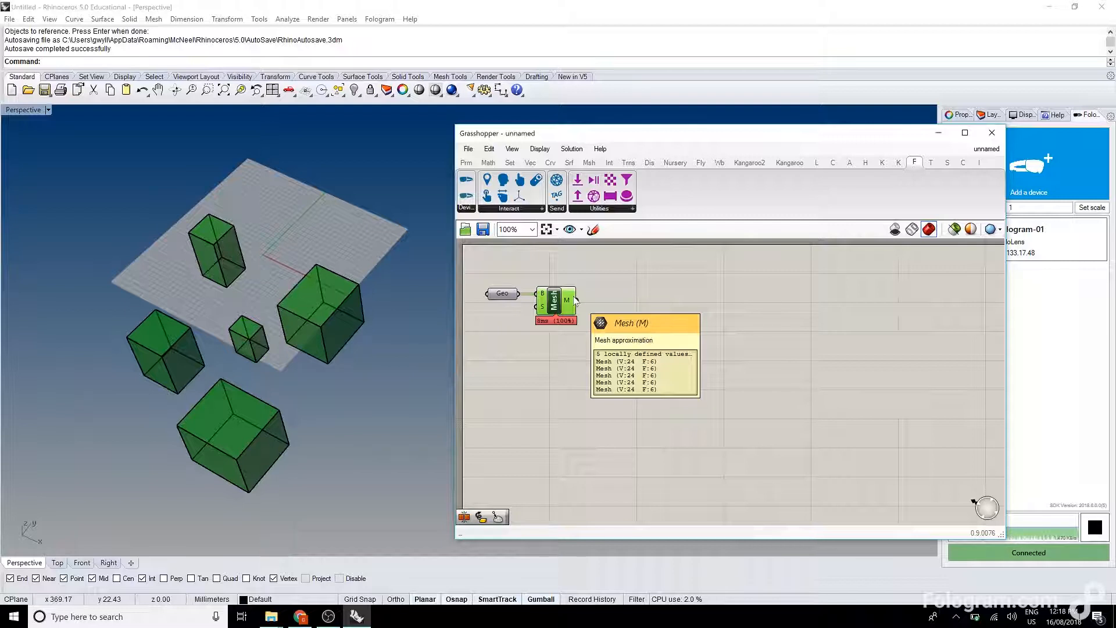
click(608, 209)
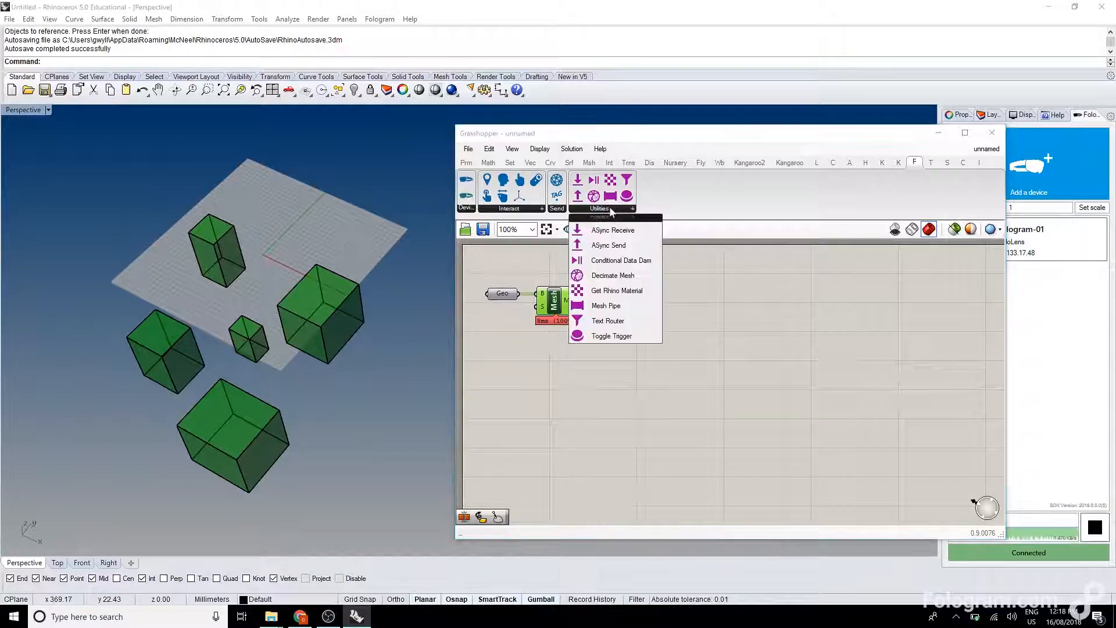
drag(609, 233, 610, 304)
click(695, 300)
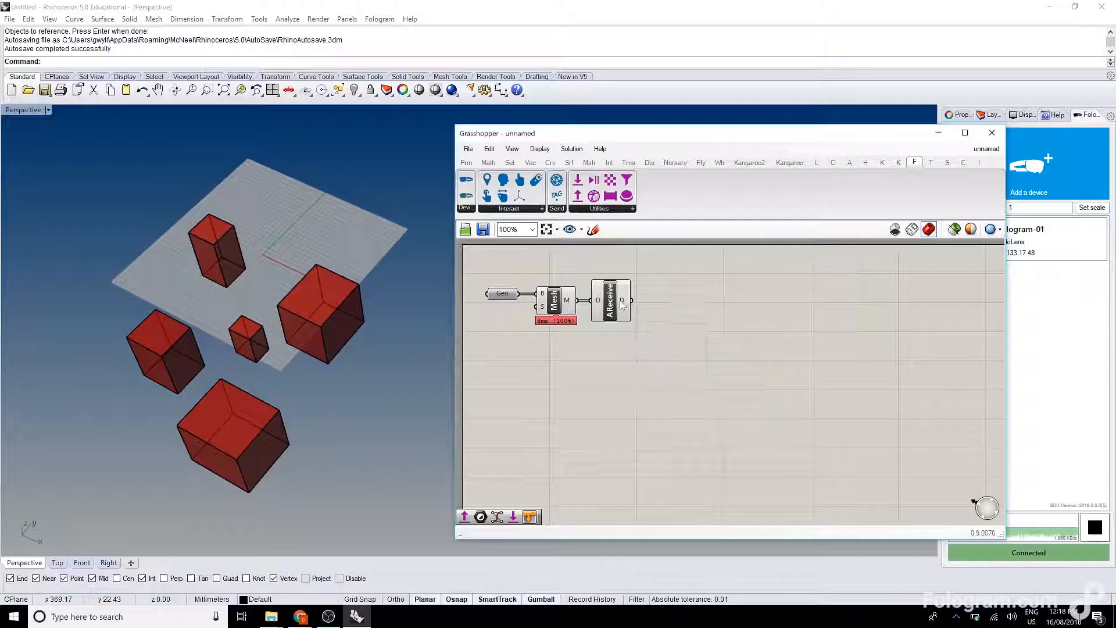
drag(622, 304, 620, 304)
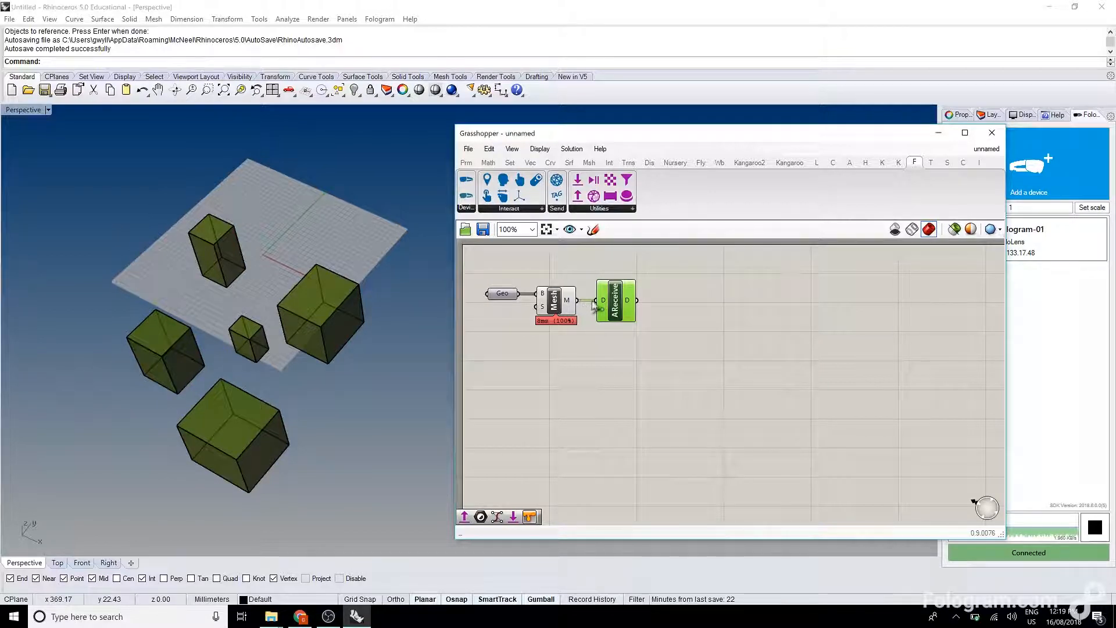
mouse_move(598, 299)
mouse_move(631, 301)
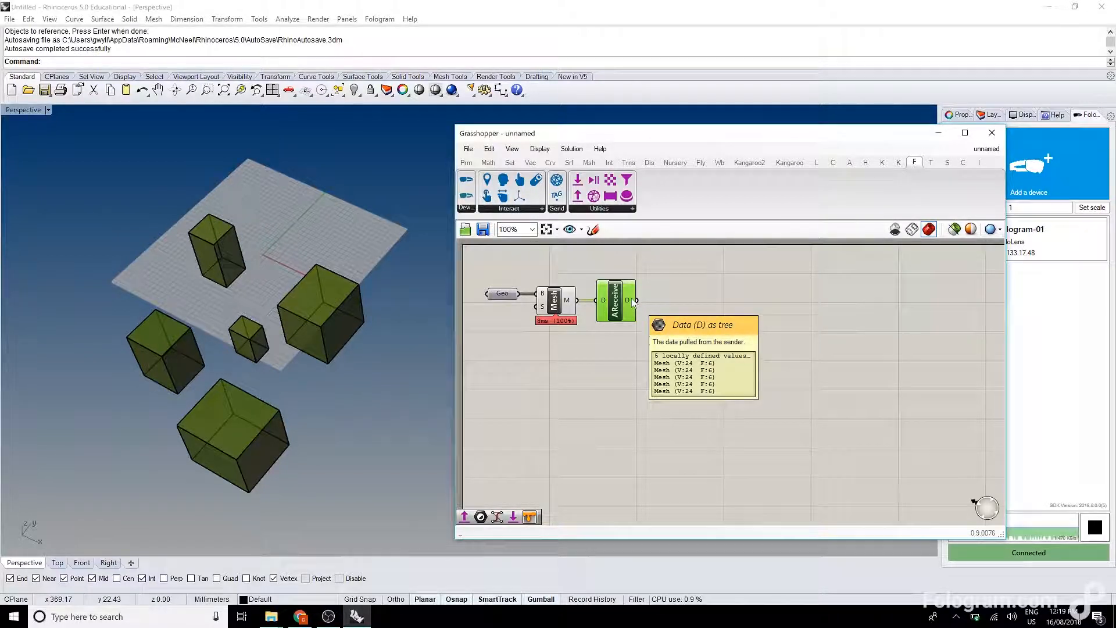
click(600, 208)
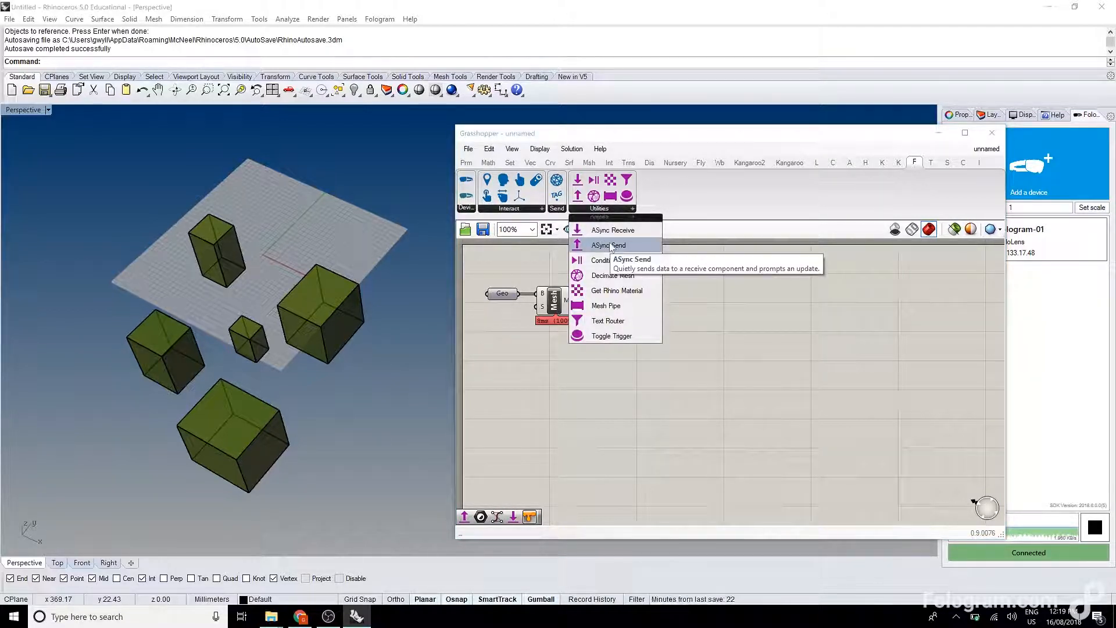
drag(612, 231, 628, 300)
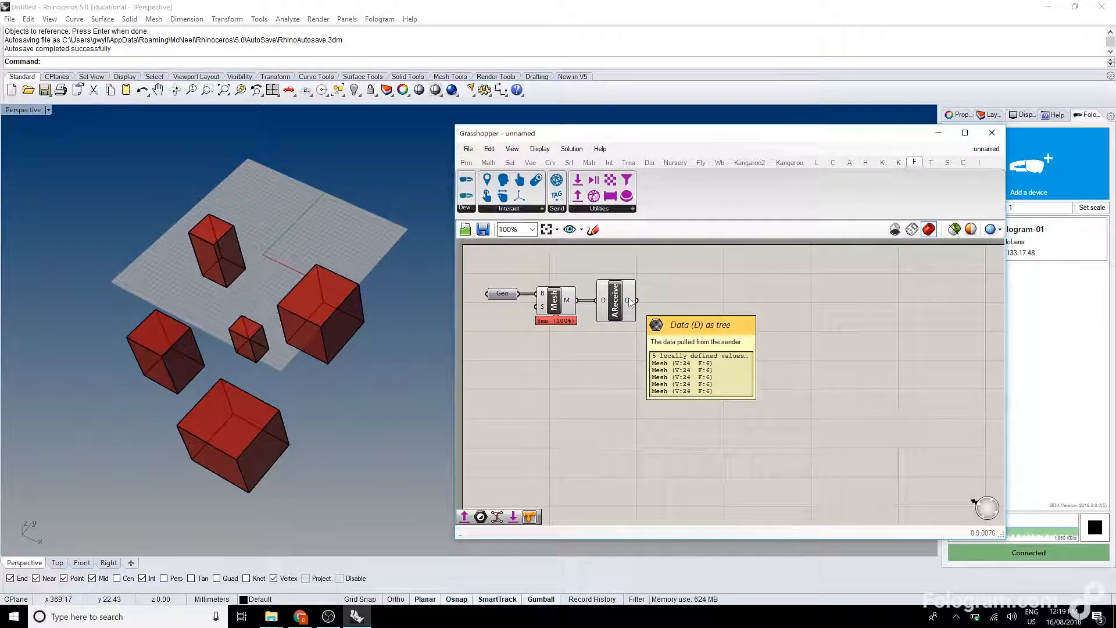
Step: Add a Track Drag component to the canvas below the Mesh Brep and ASync Receive components
double_click(591, 428)
text(t)
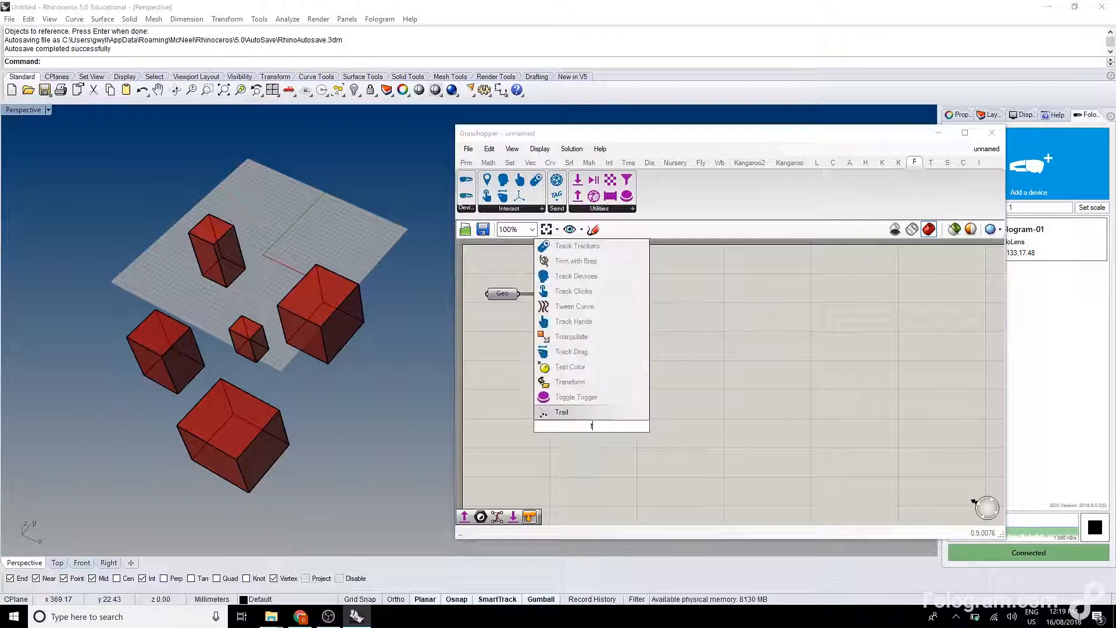
text(rack dra)
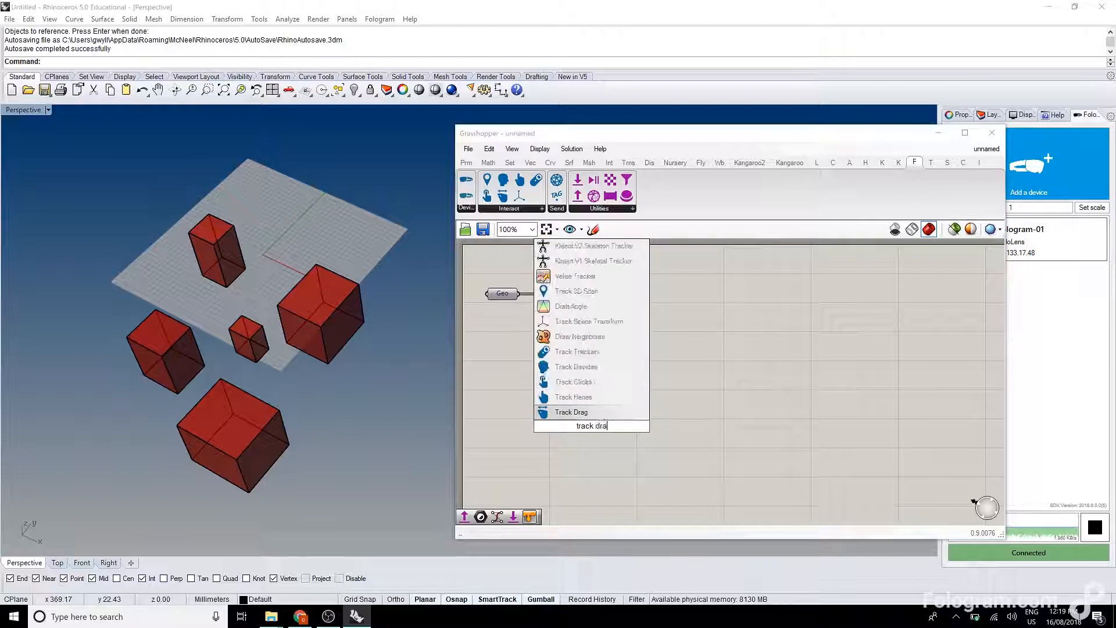
key(Return)
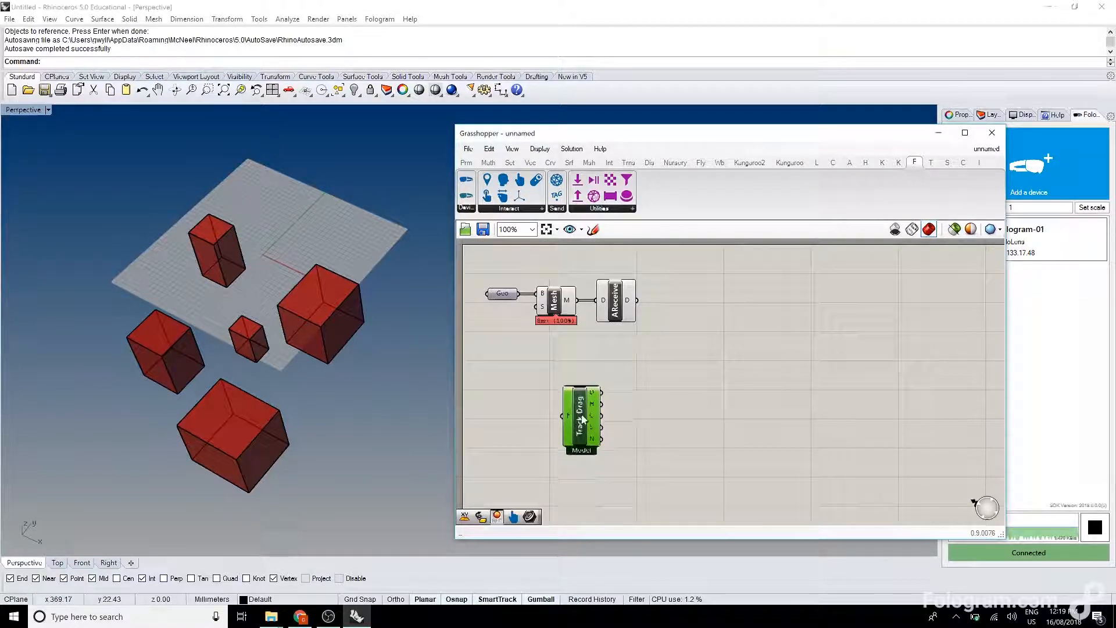
drag(583, 420, 595, 431)
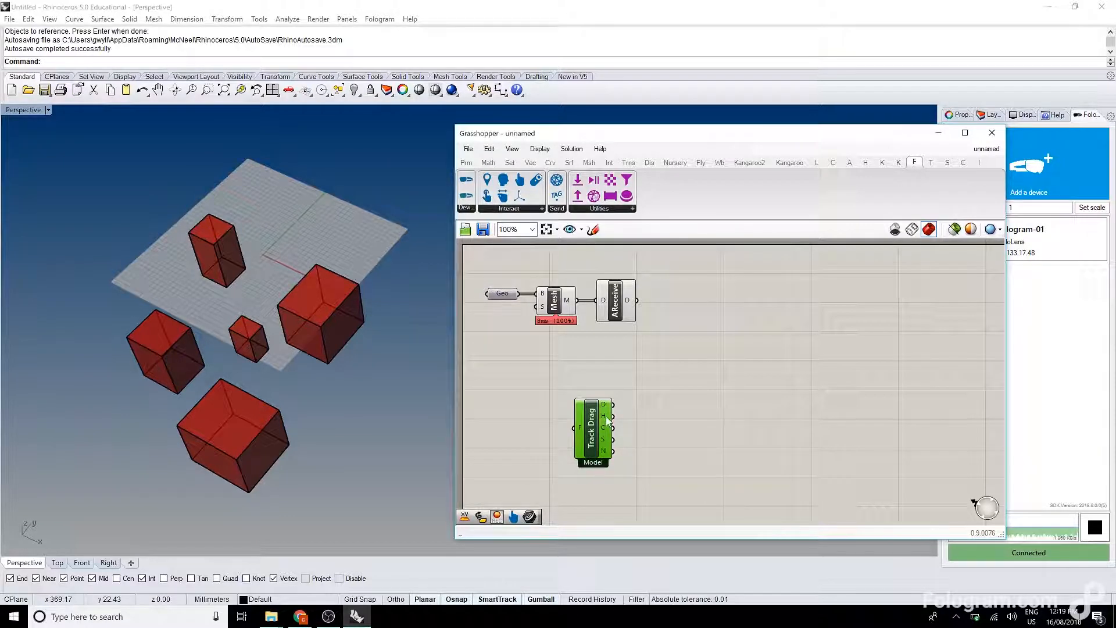
Step: Add a List Item component and connect Track Drag's Chain output to its list input
mouse_move(607, 420)
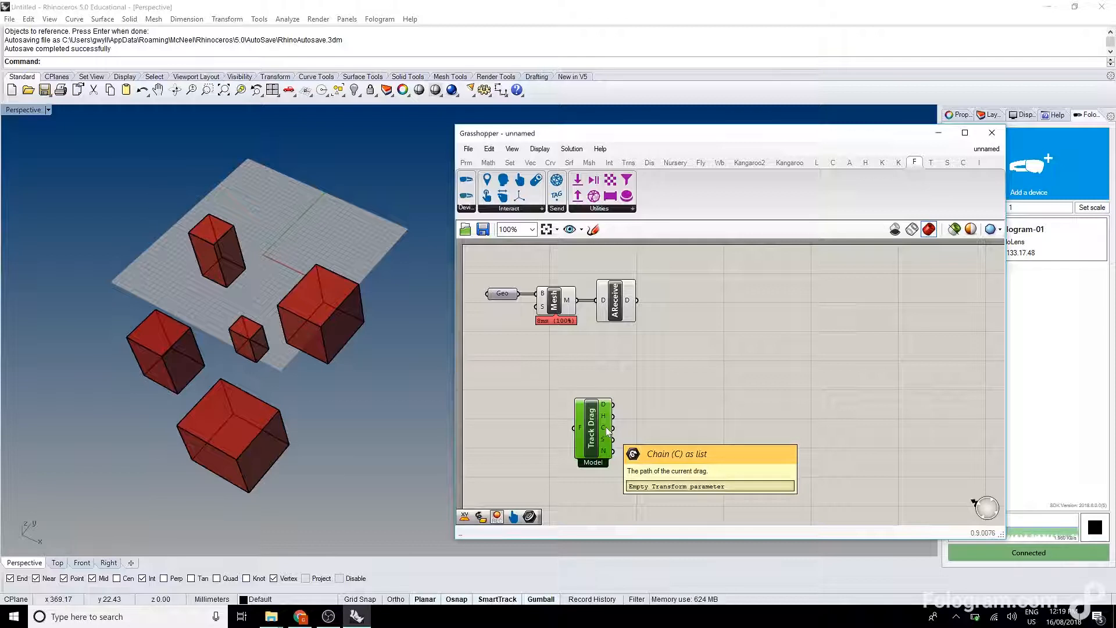
double_click(650, 420)
text(list item)
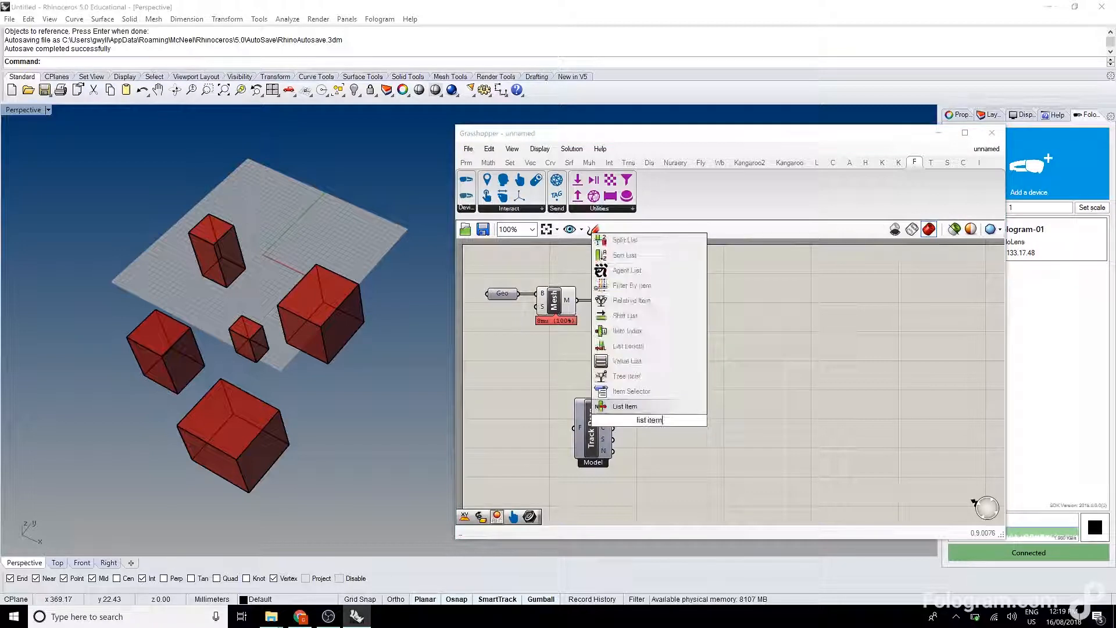
click(648, 408)
drag(610, 433, 658, 434)
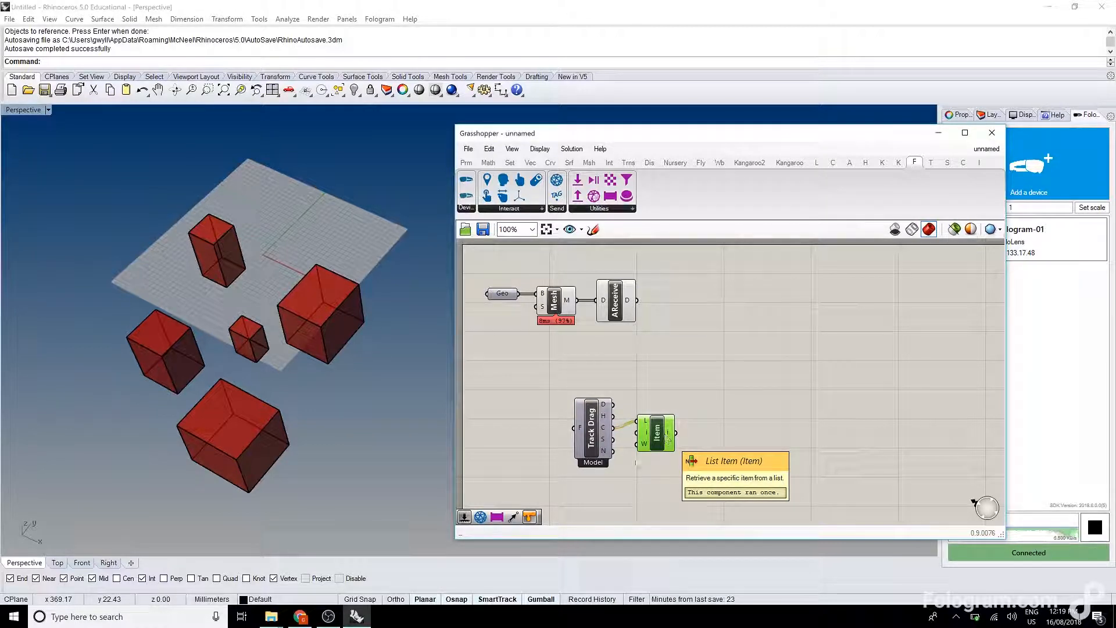
Step: Add a -1 output to the List Item component to retrieve the last transform in the chain
mouse_move(605, 426)
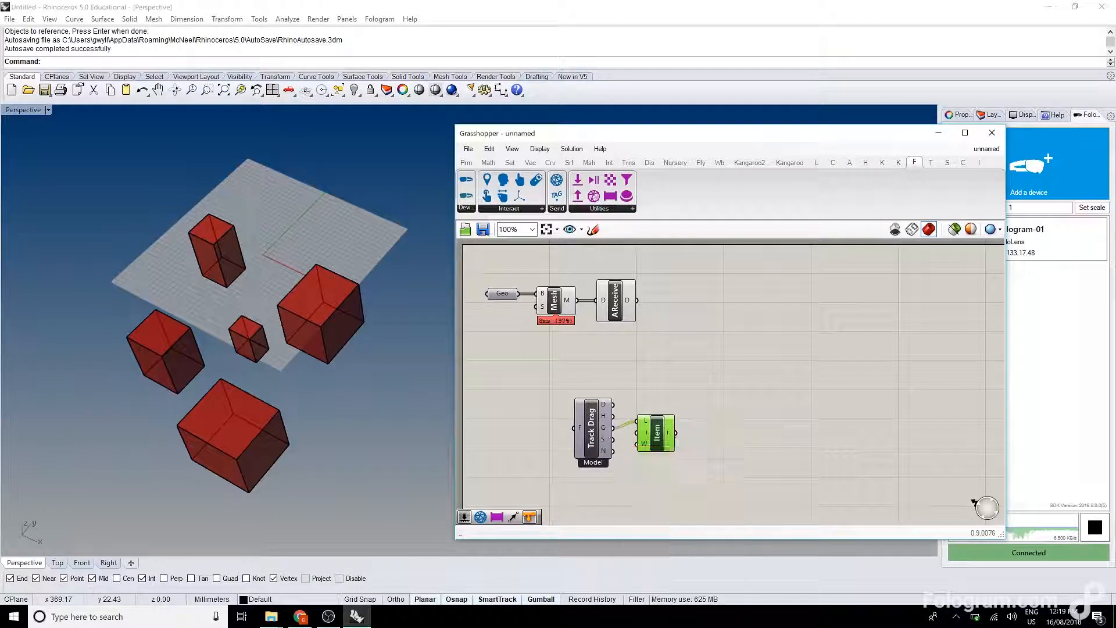
scroll(653, 436, up, 2)
mouse_move(652, 438)
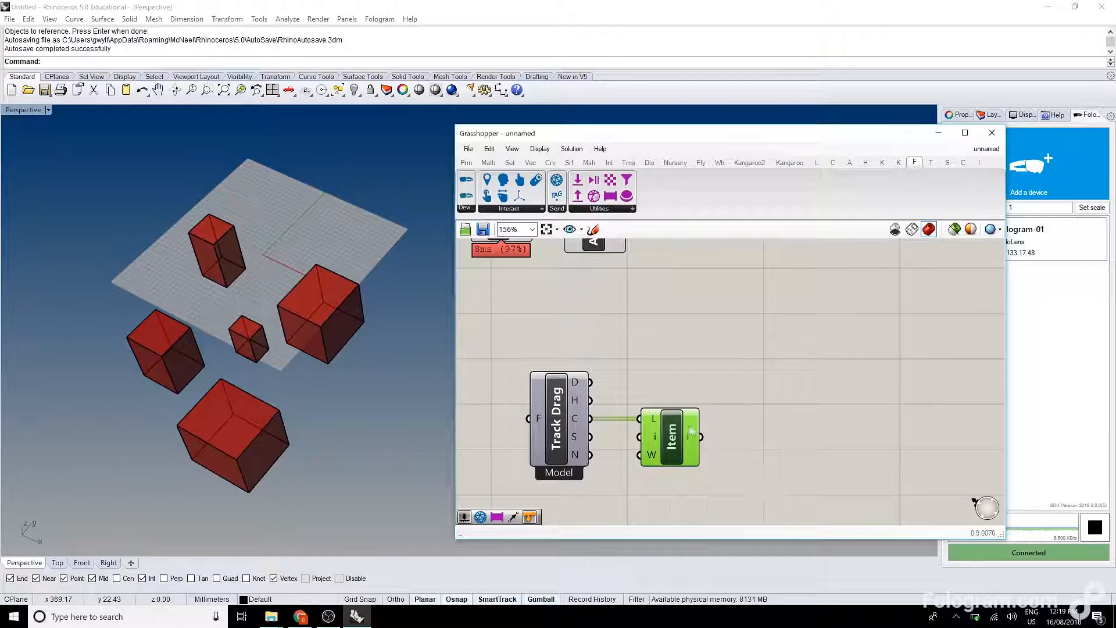
mouse_move(691, 428)
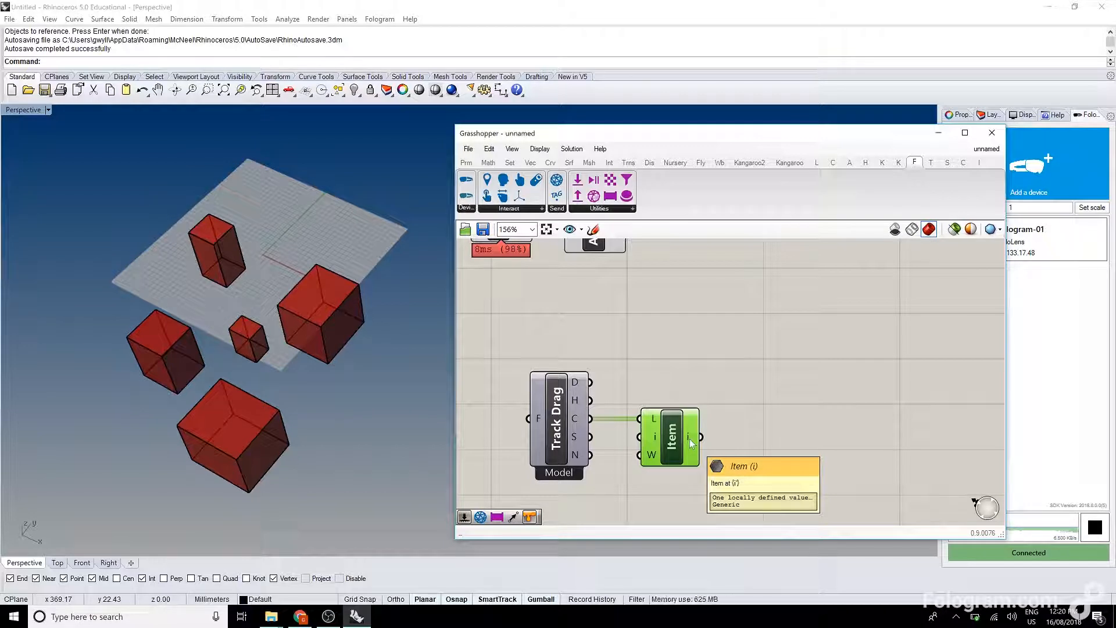
scroll(691, 443, up, 7)
right_drag(677, 376, 673, 271)
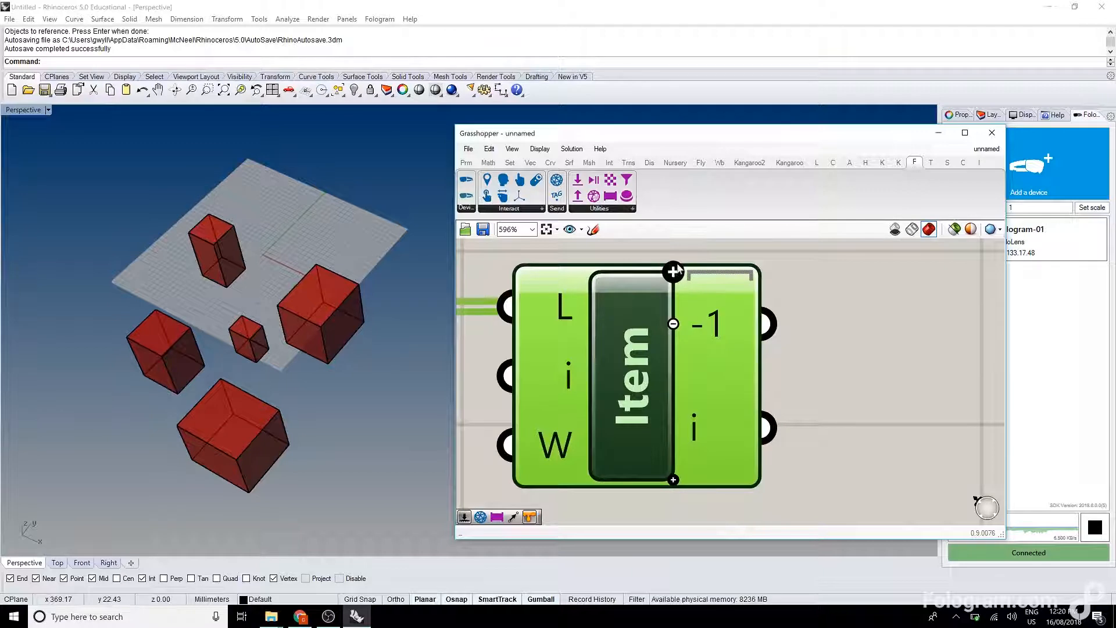
mouse_move(706, 329)
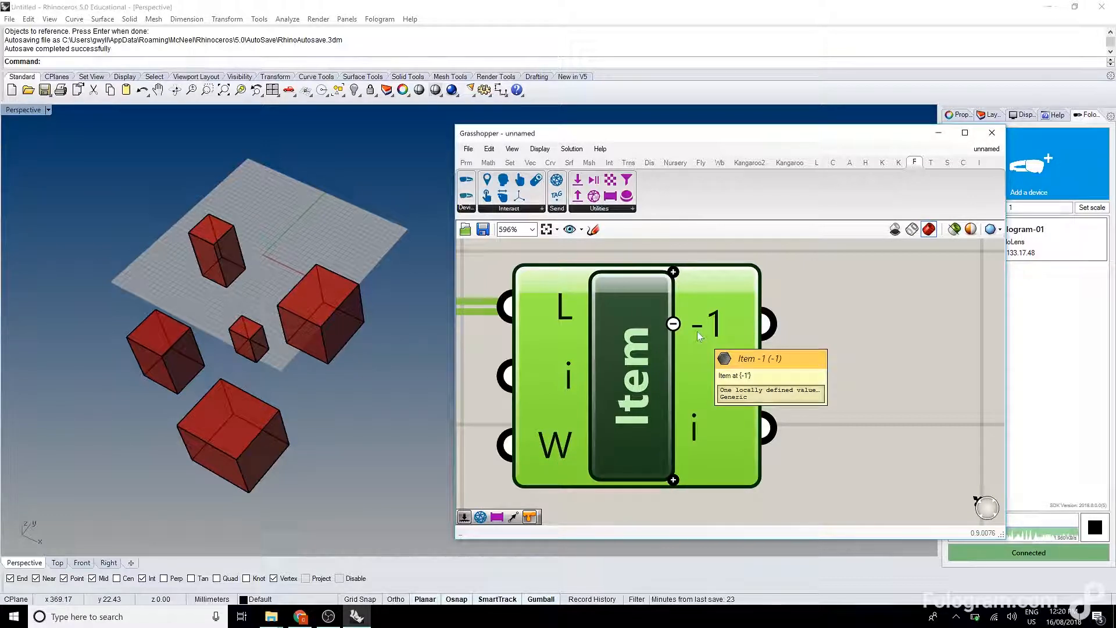
scroll(697, 332, down, 5)
scroll(688, 363, down, 2)
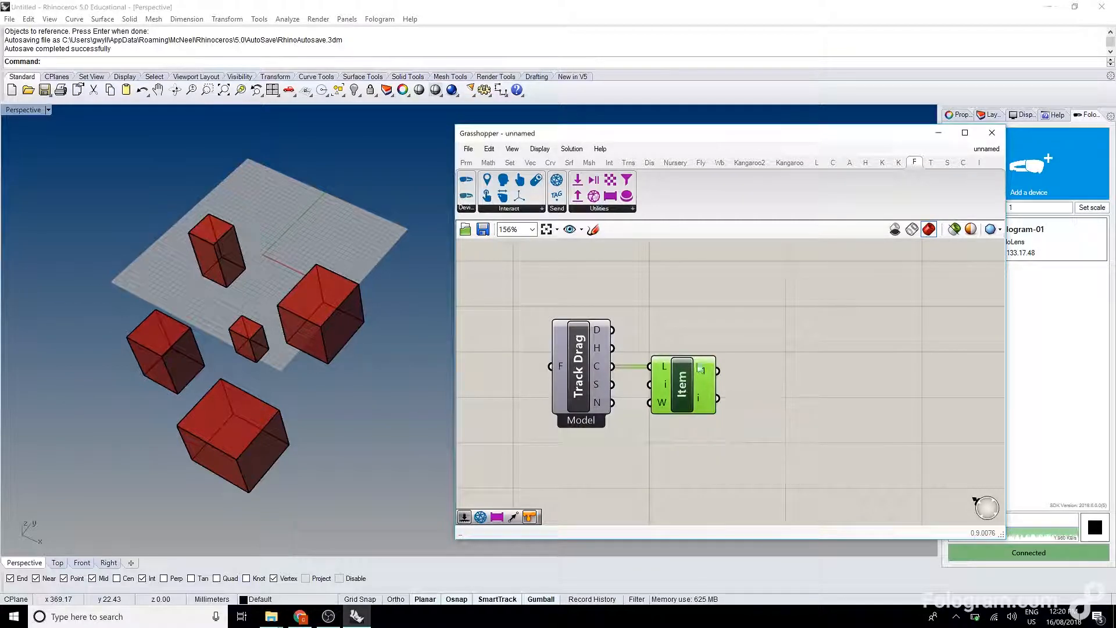
mouse_move(707, 408)
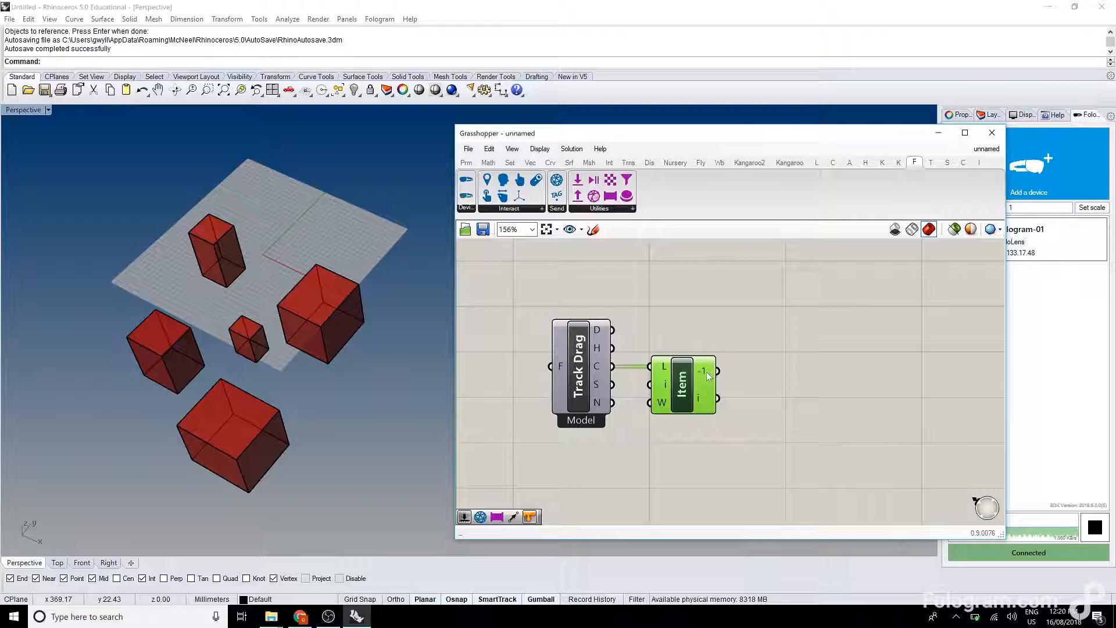
mouse_move(708, 376)
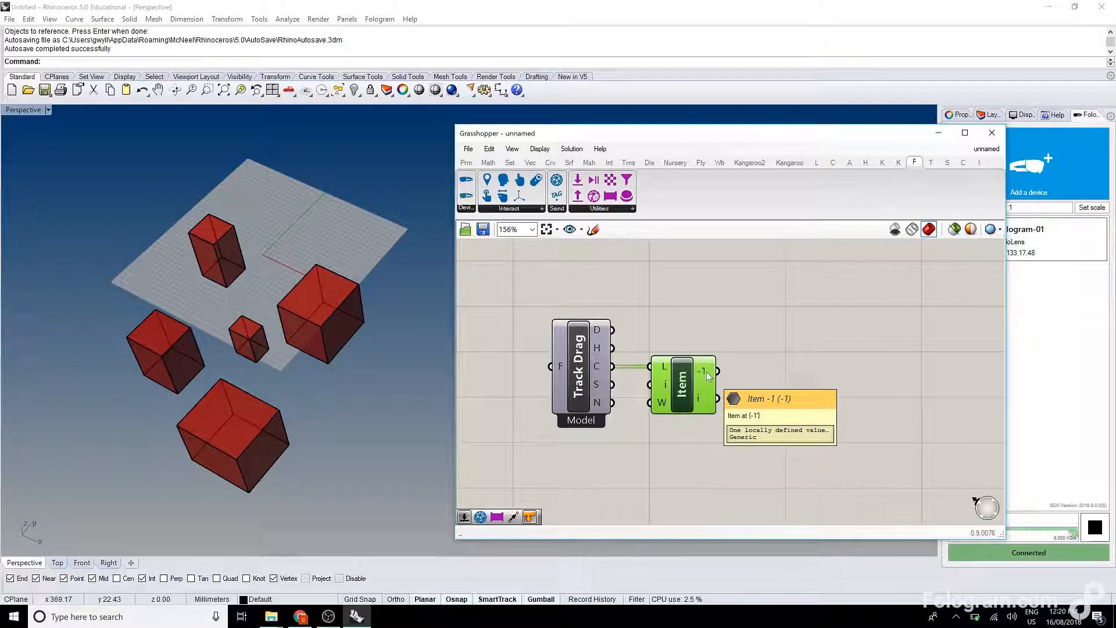
Step: Move the Geometry, Mesh Brep and ASync Receive components together closer to the Track Drag and List Item pair
scroll(725, 368, down, 1)
right_drag(737, 365, 707, 448)
drag(645, 315, 468, 258)
drag(522, 282, 617, 302)
click(651, 372)
right_drag(679, 427, 632, 401)
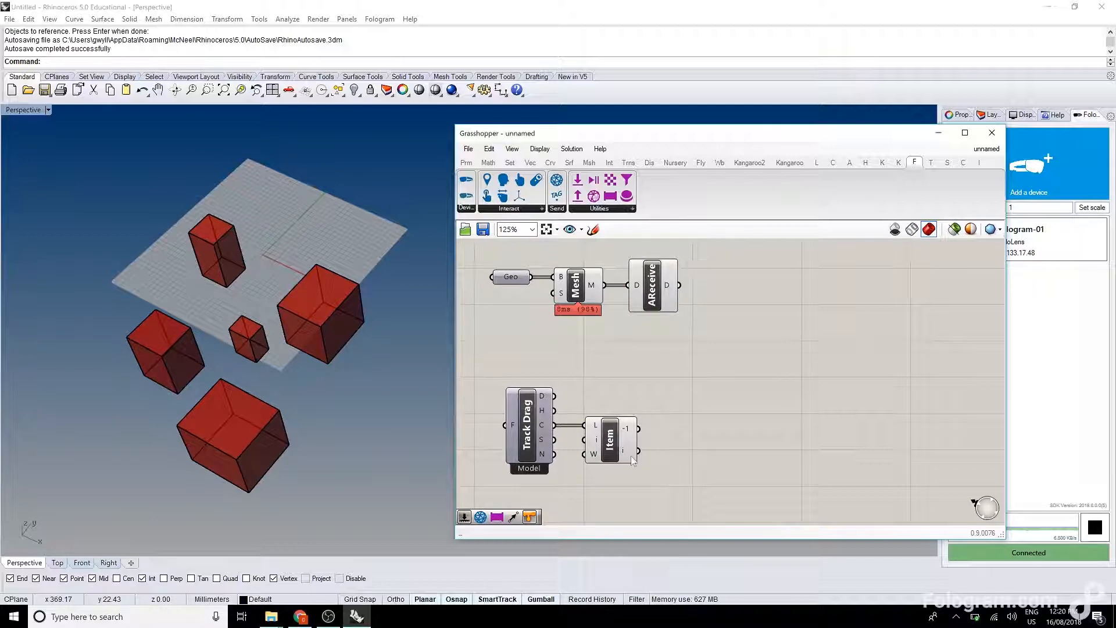
Step: Add a Mesh Closest Point component to the canvas, with some space beyond the List Item component
mouse_move(632, 459)
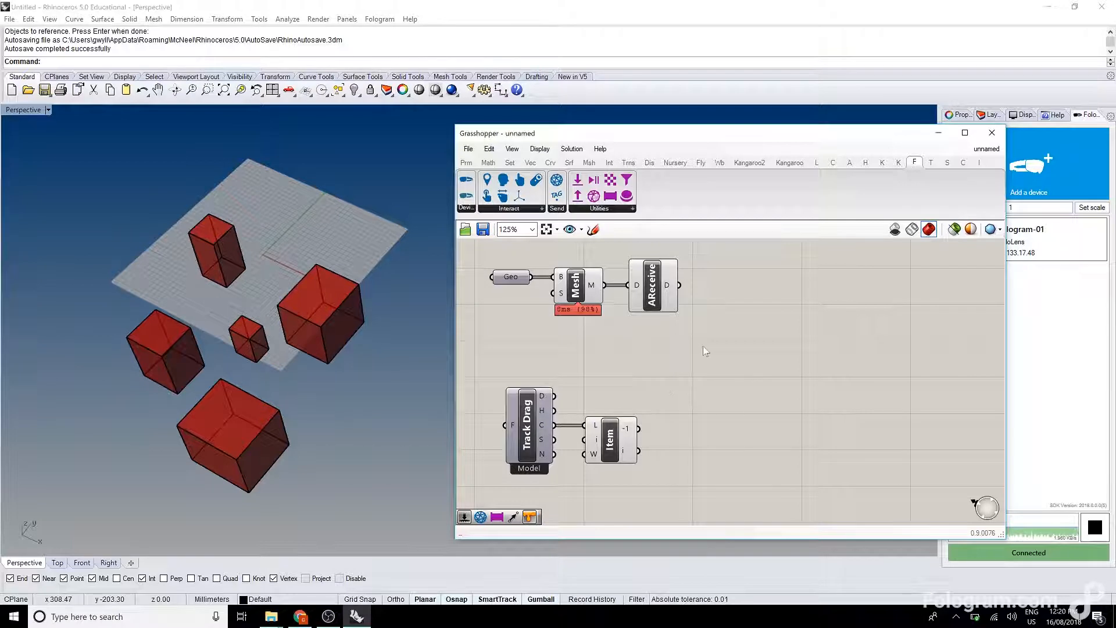
double_click(719, 385)
text(mesh)
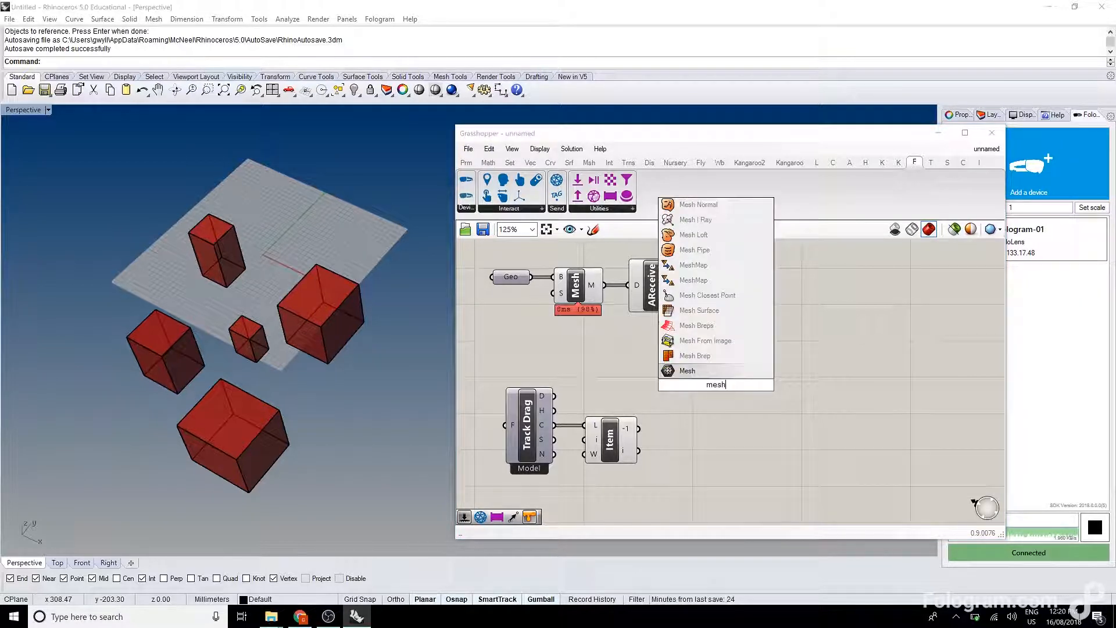
text( closest point)
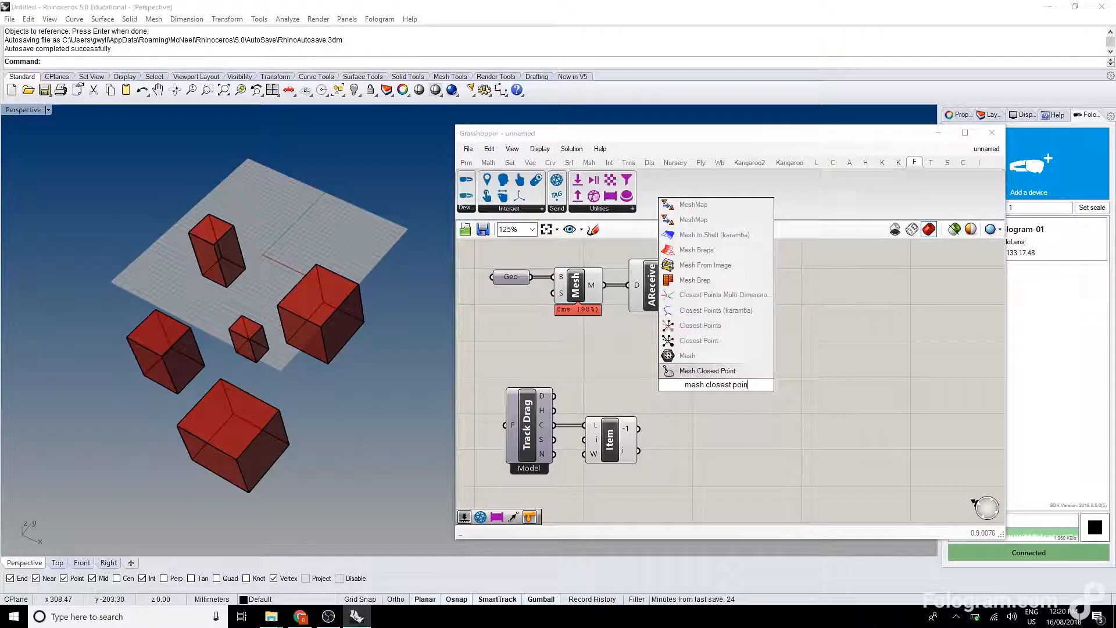
click(688, 370)
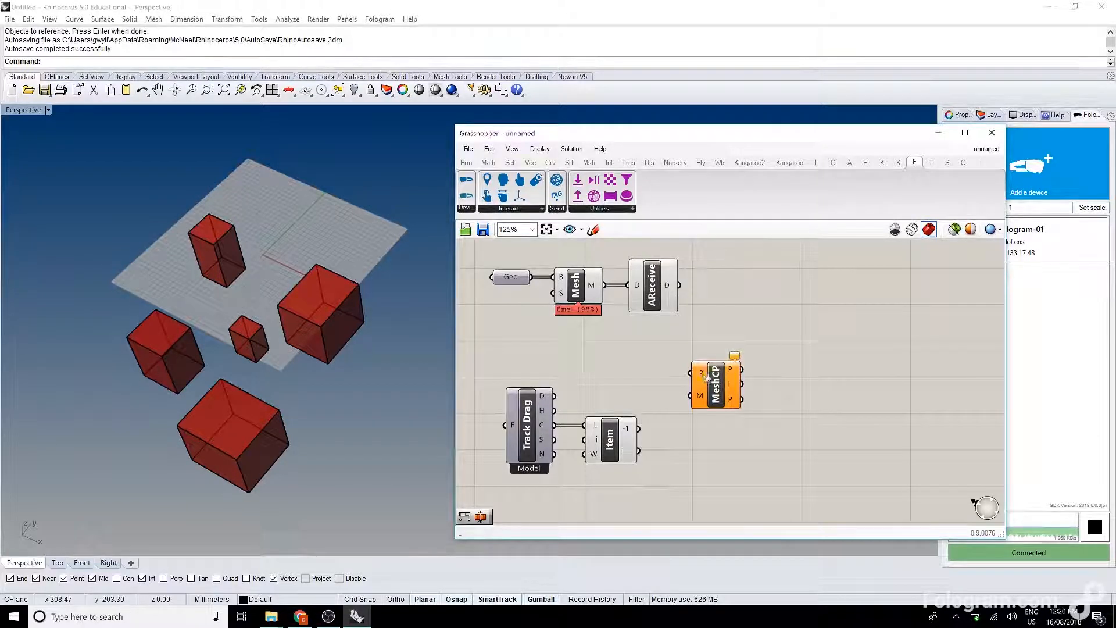
drag(700, 380, 731, 380)
Step: Add a Transform component and an XY Plane component between the Mesh Brep row and the Track Drag component
double_click(606, 370)
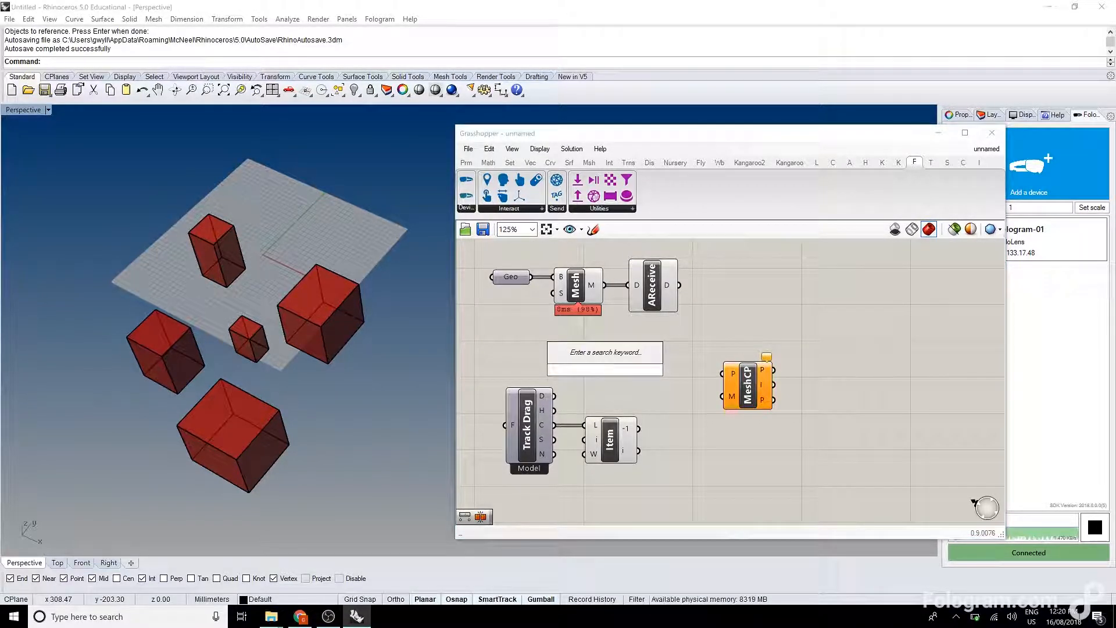
text(trans)
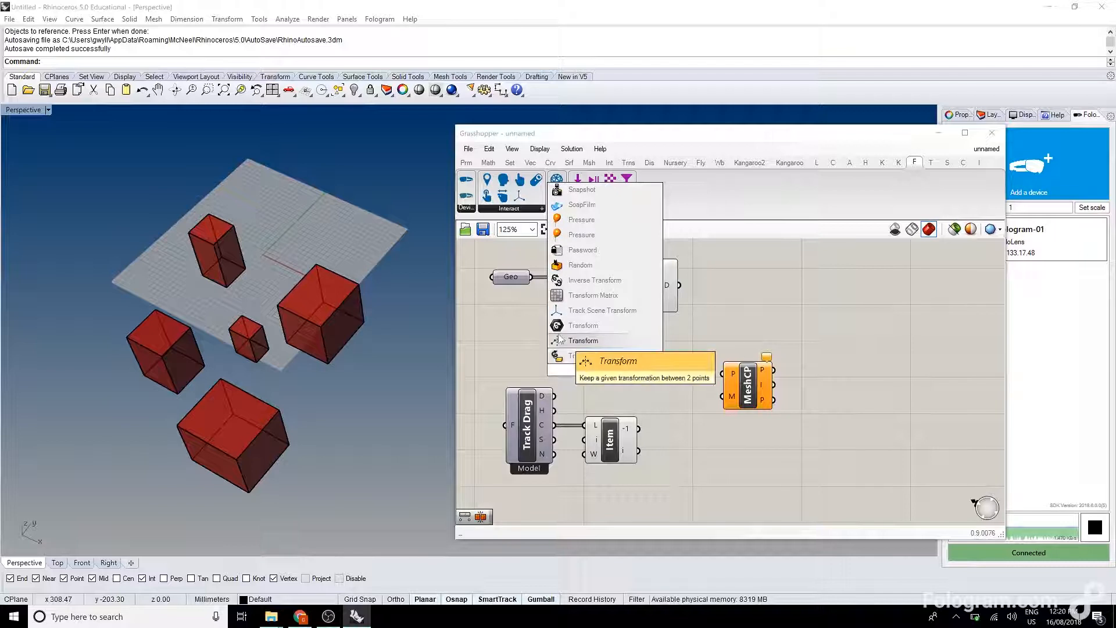
click(583, 355)
double_click(528, 350)
text(xy)
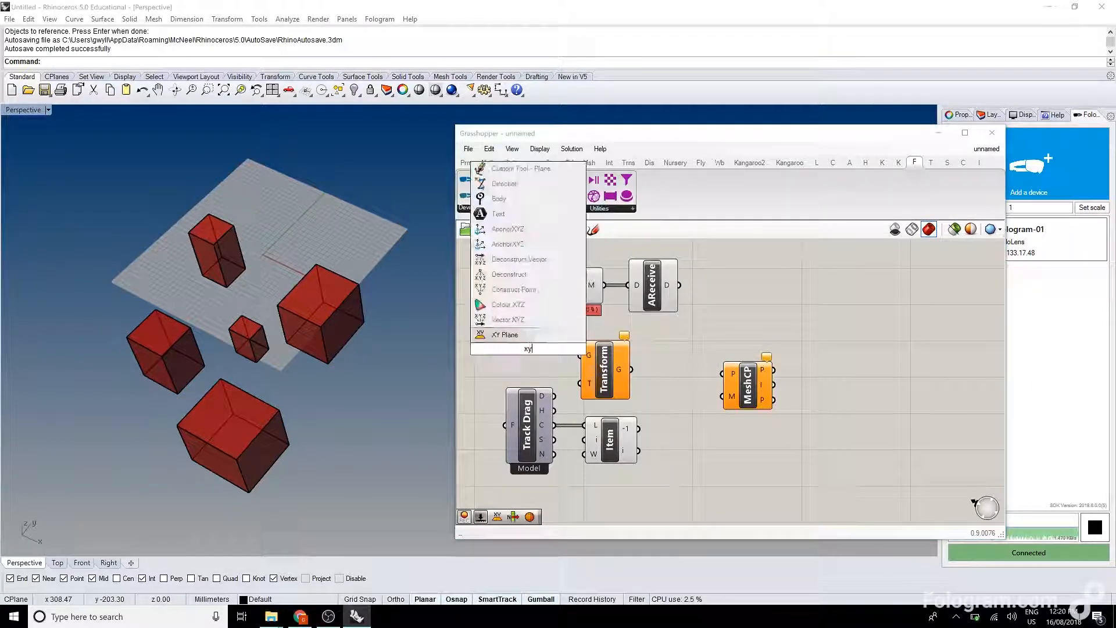
key(Return)
Step: Connect XY Plane to Transform's geometry input and Track Drag's Chain to its transform input, and feed the transformed geometry into List Item
drag(550, 349, 584, 352)
drag(554, 425, 586, 425)
drag(609, 440, 671, 380)
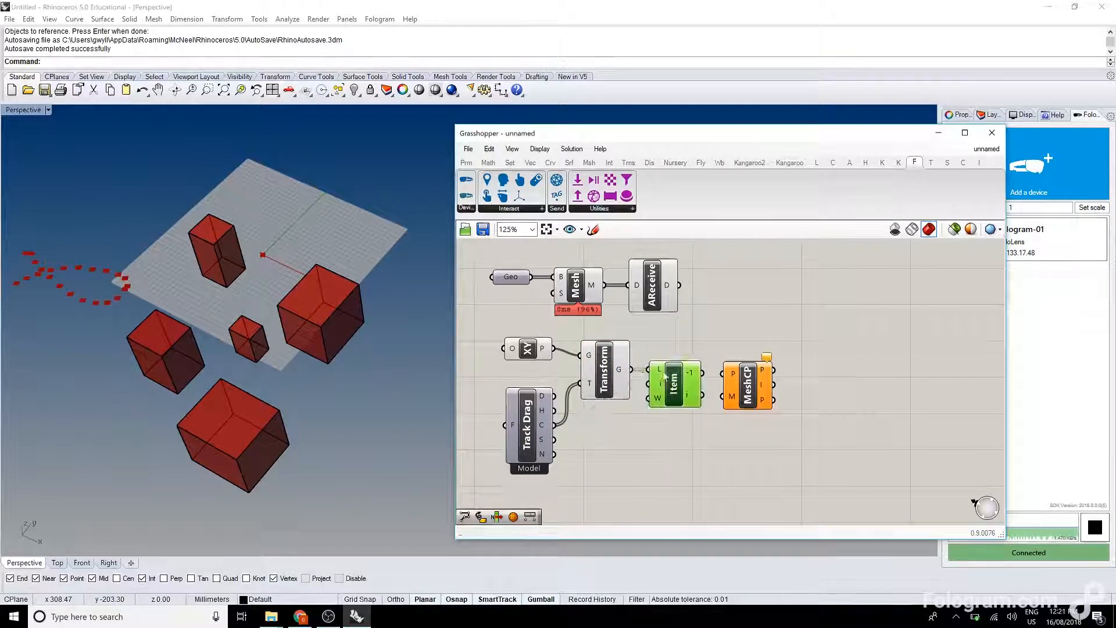
Step: Shift the XY Plane, Transform and List Item components down beside Track Drag, and move Mesh Closest Point further away from them
drag(671, 431, 528, 370)
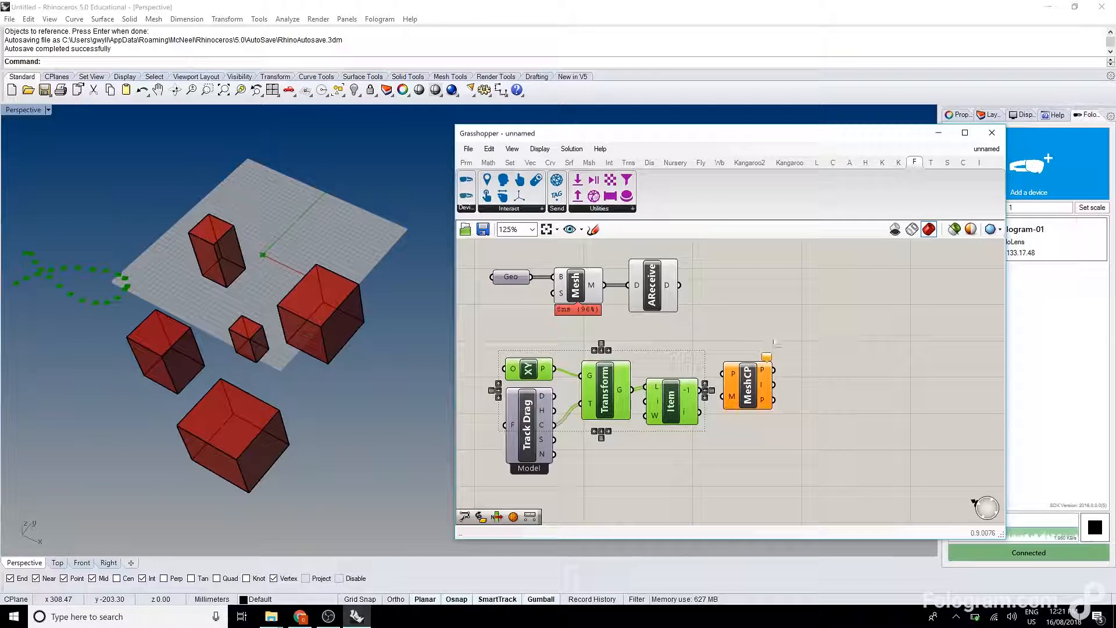
click(659, 357)
drag(669, 396, 671, 399)
drag(758, 383, 811, 389)
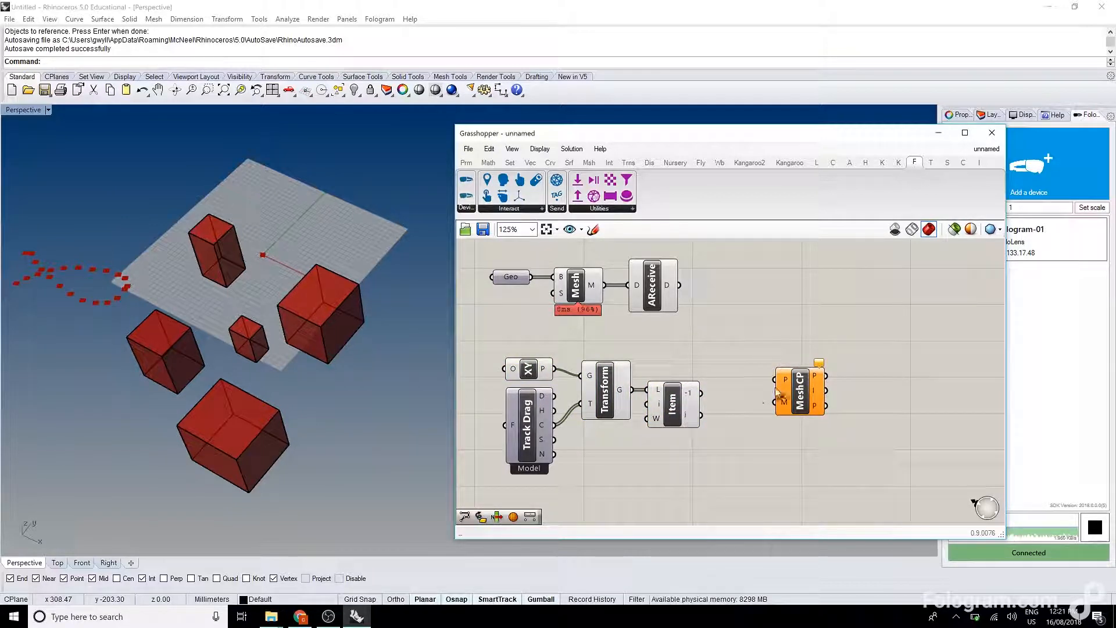
Step: Connect ASync Receive's data output to the mesh input of Mesh Closest Point
mouse_move(787, 385)
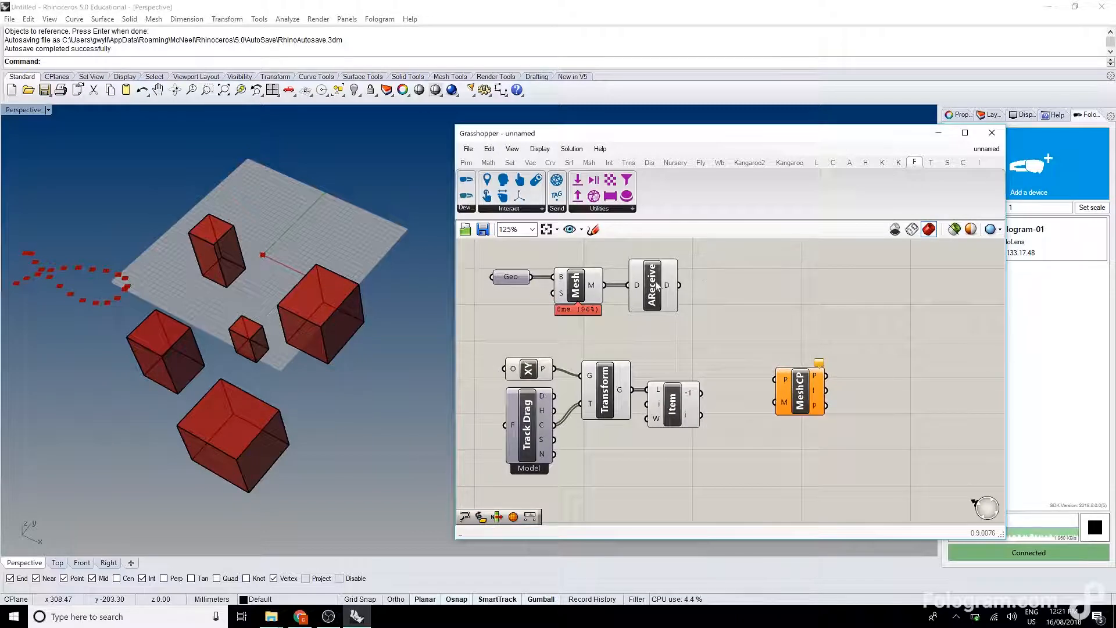
mouse_move(684, 290)
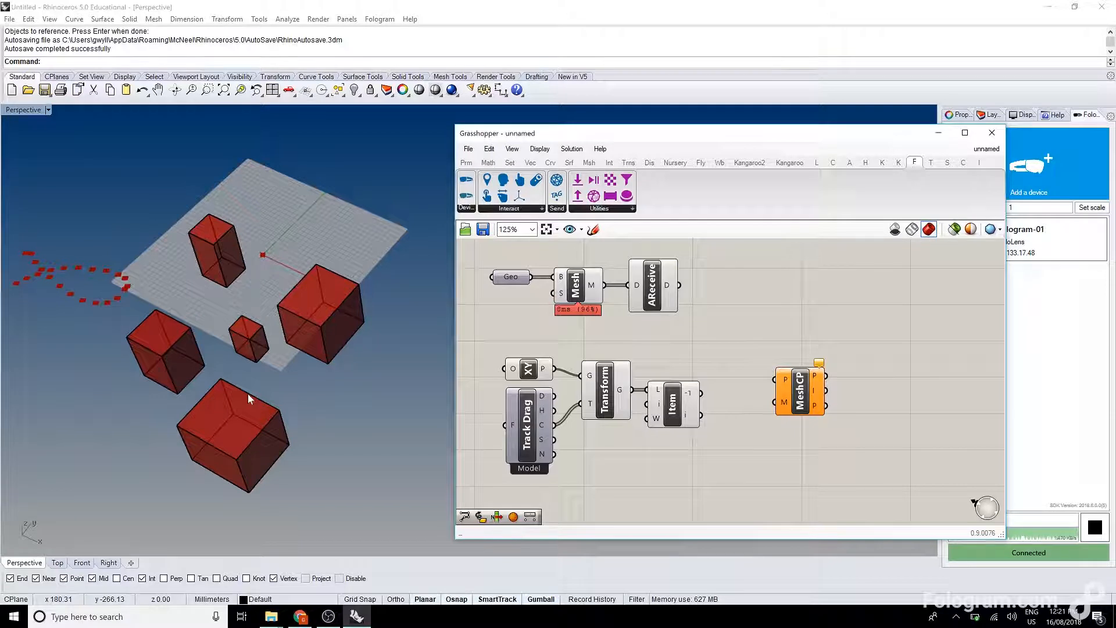
drag(783, 401, 678, 285)
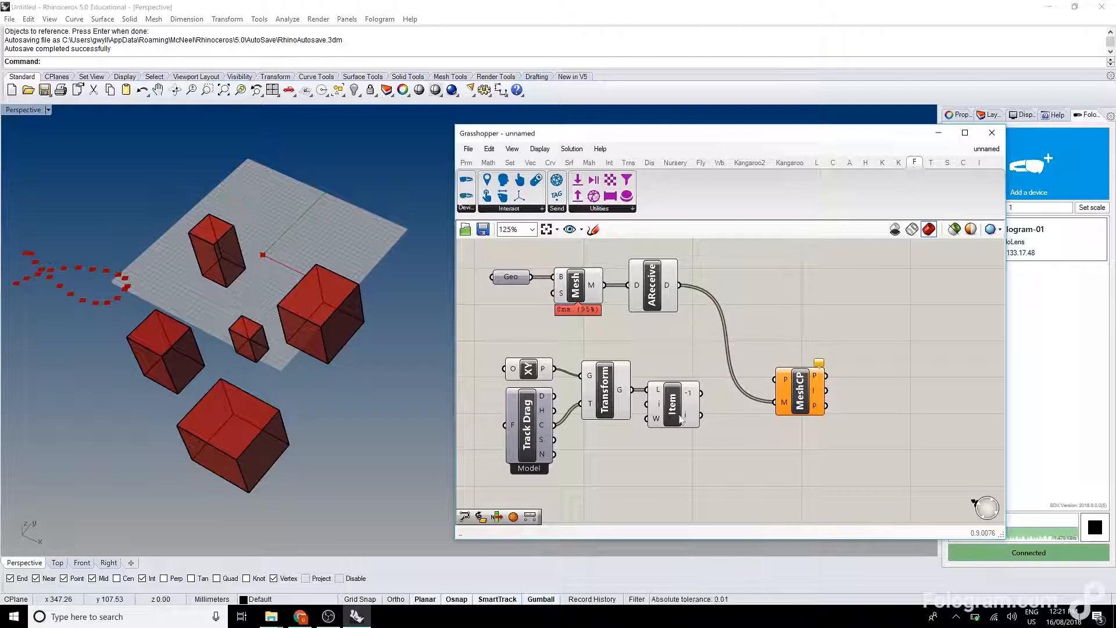
Step: Move Mesh Closest Point up and further out, and disconnect ASync Receive from its mesh input
drag(799, 396, 865, 306)
right_click(844, 315)
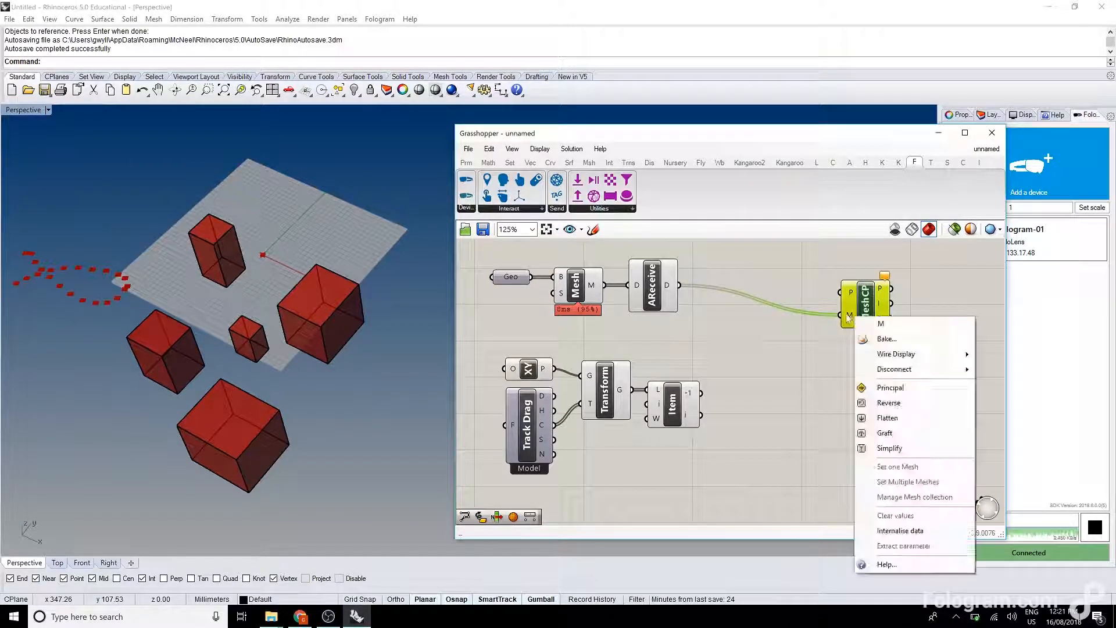
click(1026, 366)
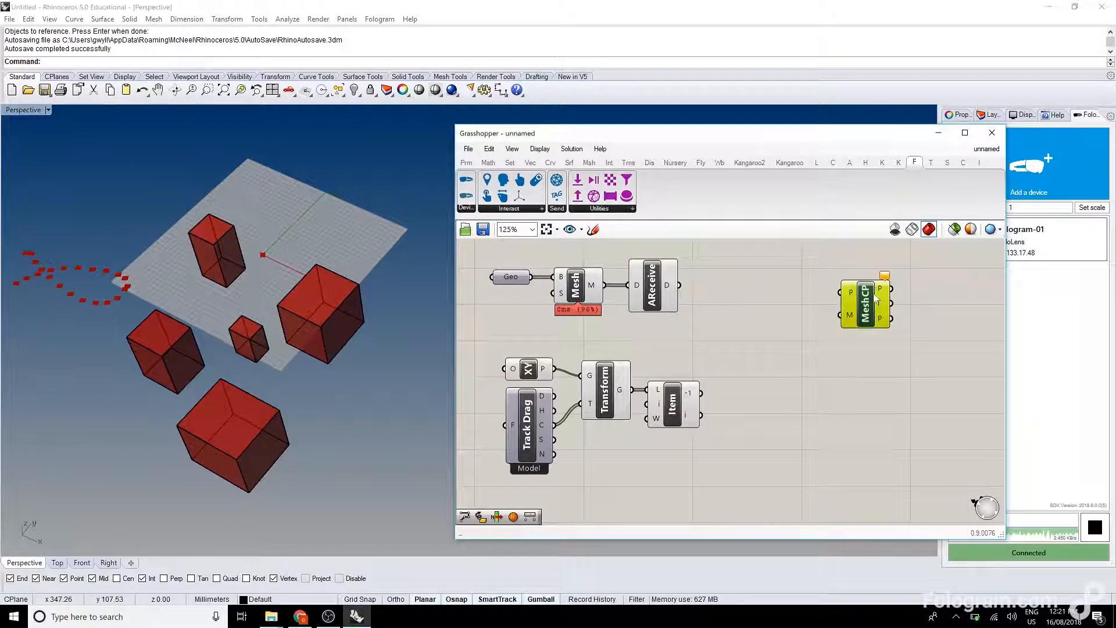
click(776, 357)
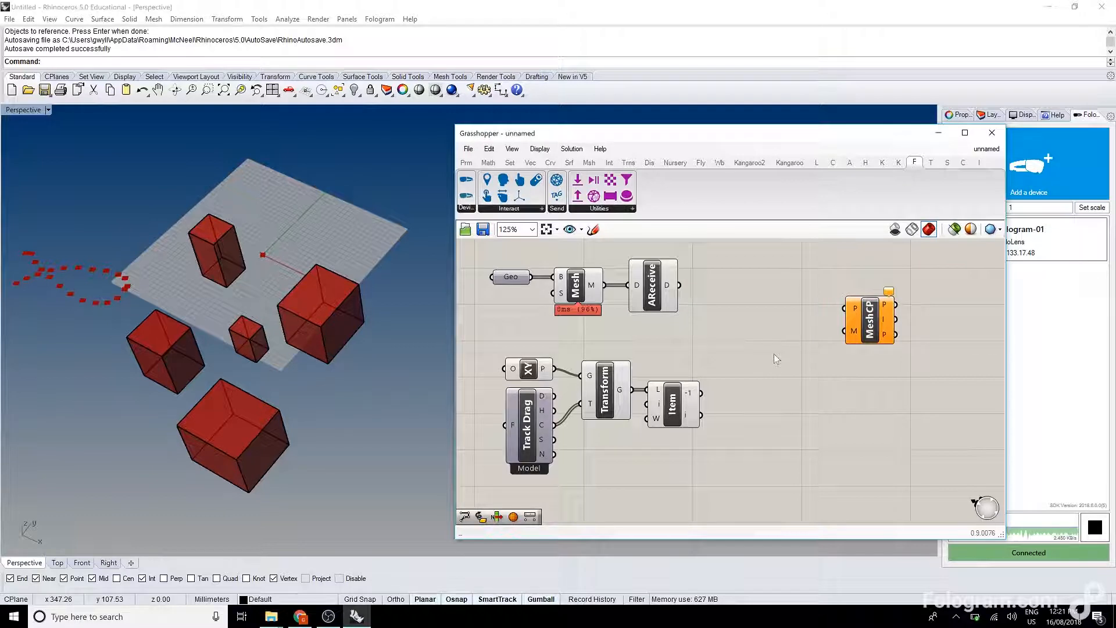
Step: Add a Fologram Conditional Data Dam component after List Item and give it a second data input
drag(525, 433, 525, 436)
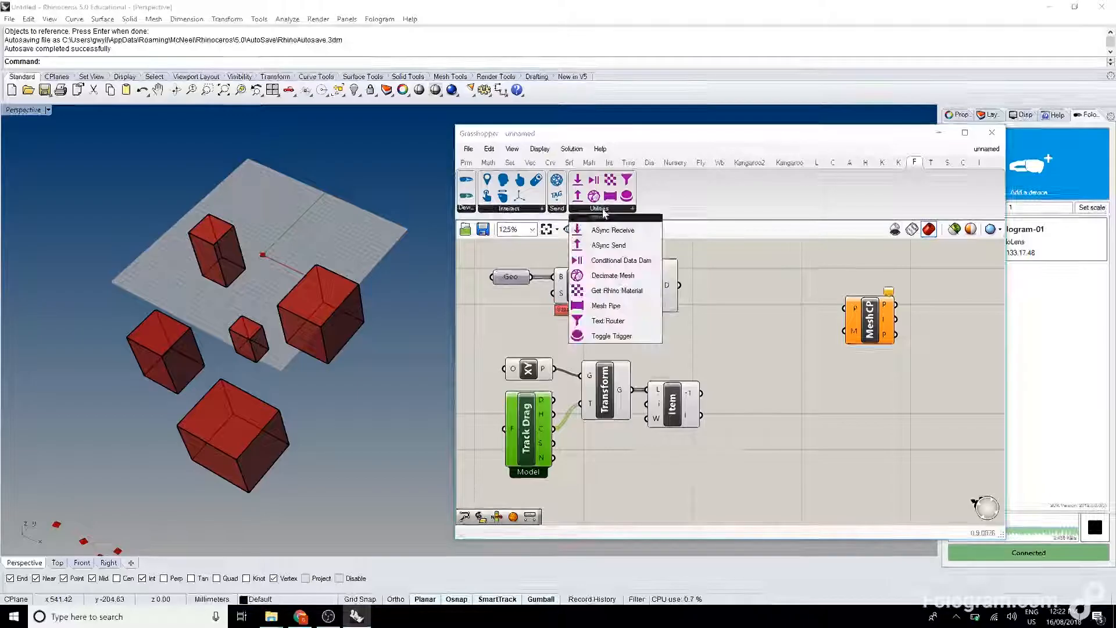
click(620, 260)
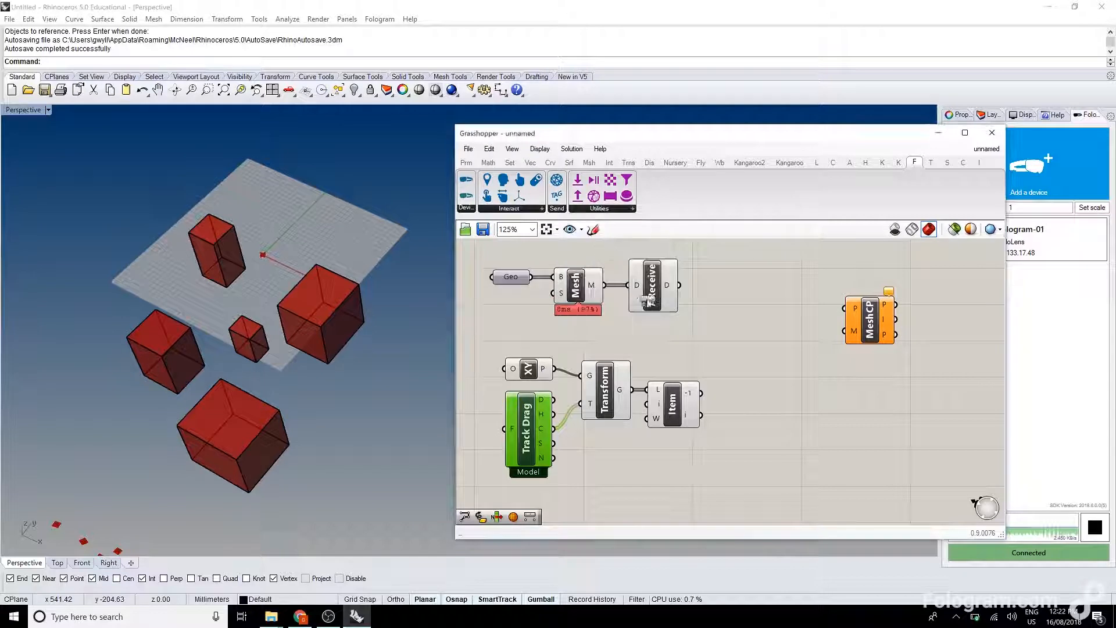
click(773, 379)
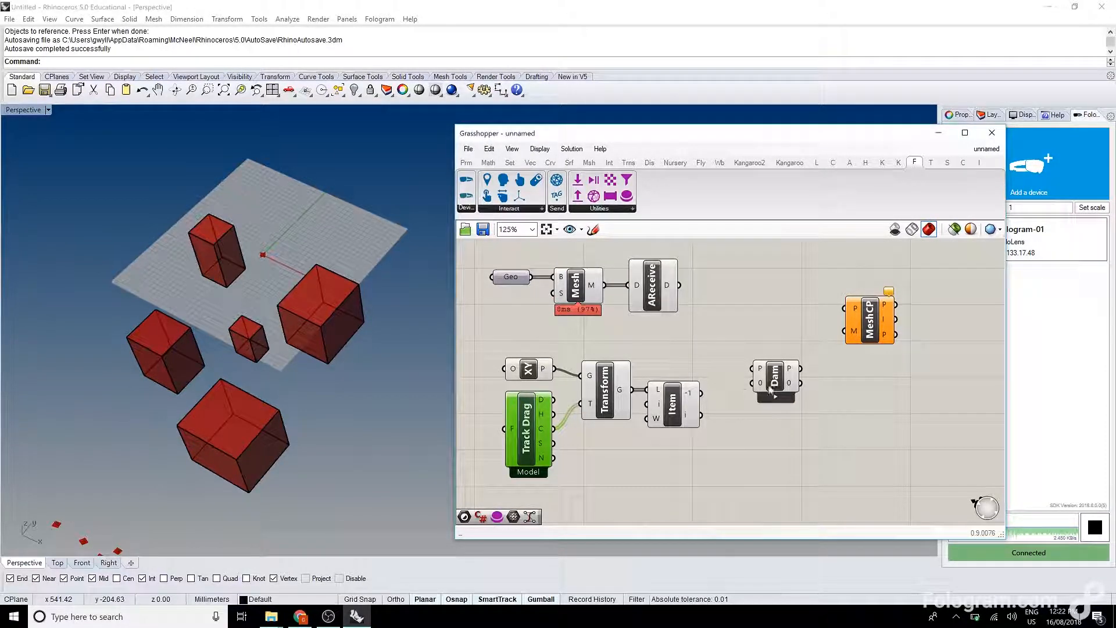
scroll(769, 391, up, 4)
scroll(772, 397, up, 3)
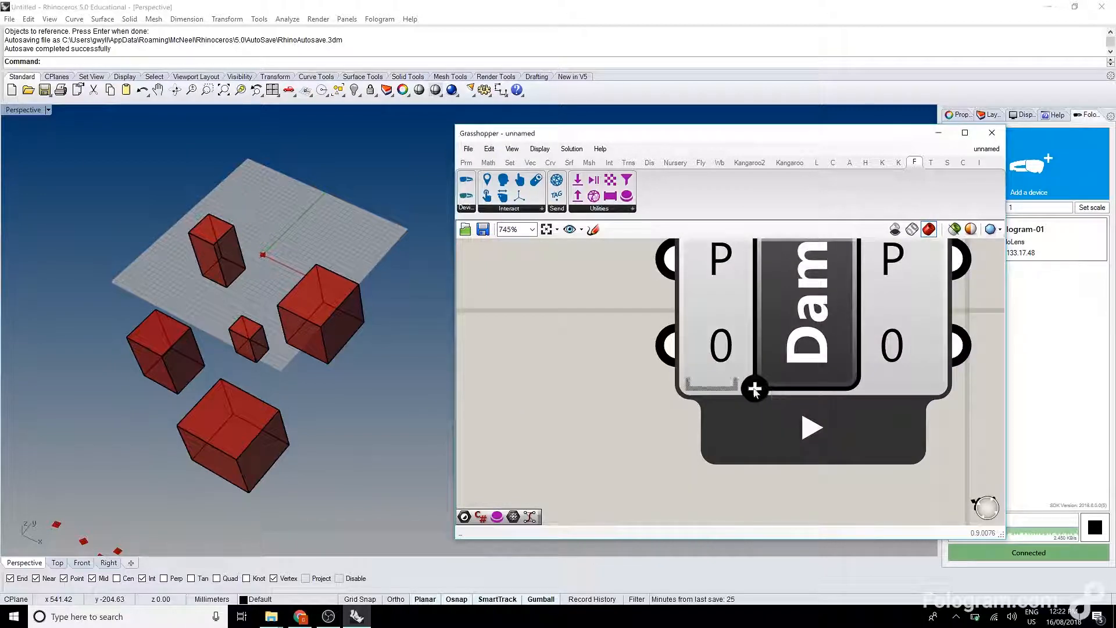
click(763, 389)
scroll(884, 417, down, 4)
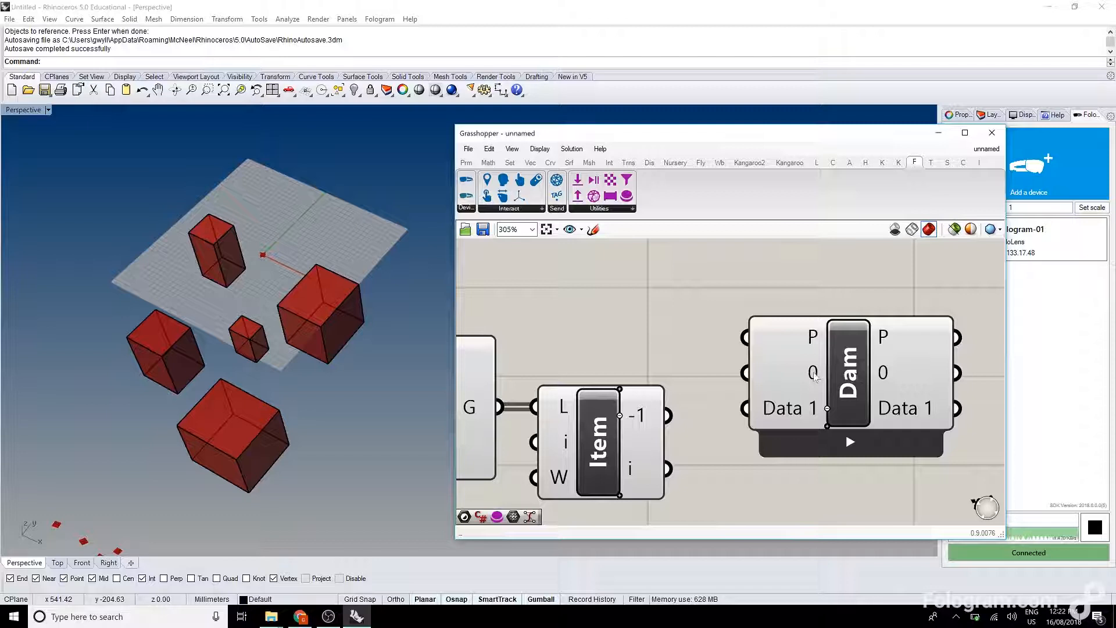
scroll(815, 376, down, 2)
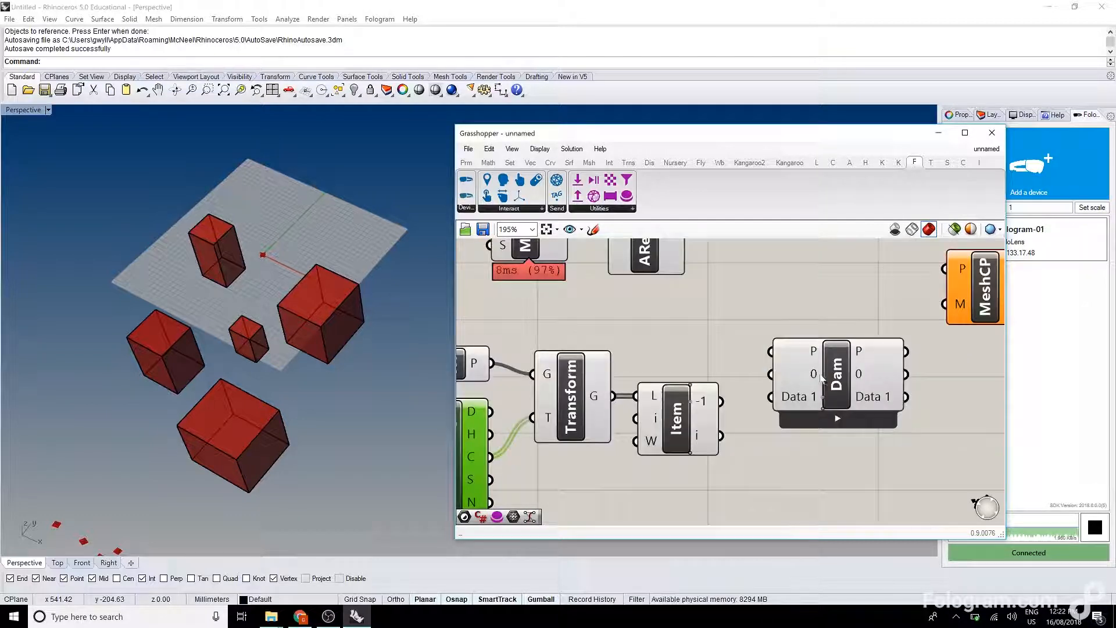
Step: Rename the Conditional Data Dam's two data inputs to handPos and models
click(769, 379)
scroll(769, 379, up, 2)
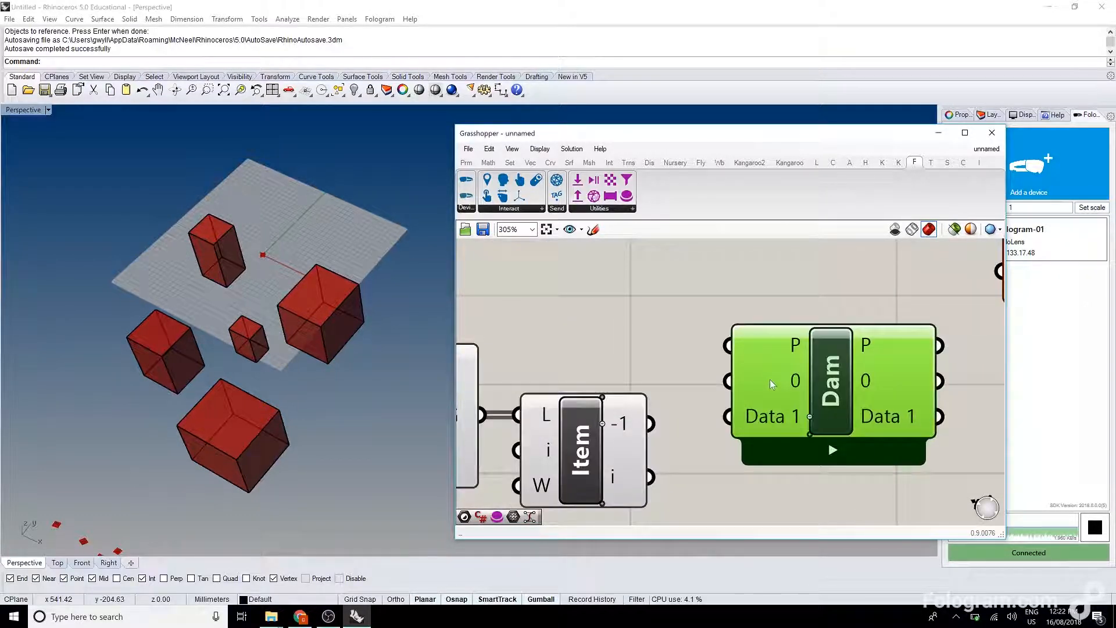
right_click(770, 379)
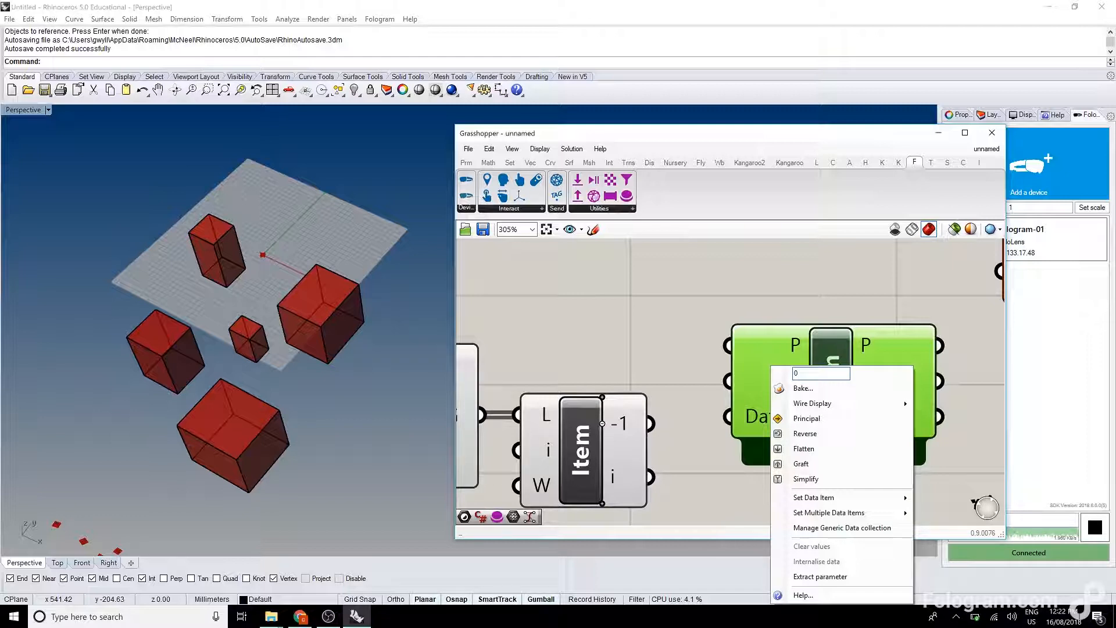
text(handPos)
key(Return)
right_click(765, 424)
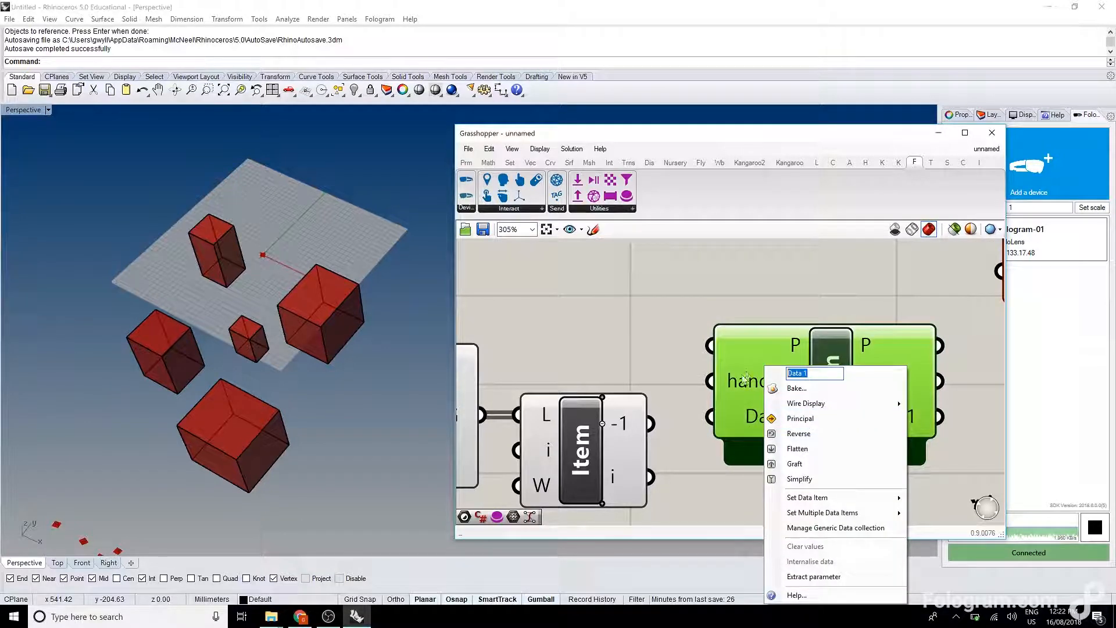
text(ge)
key(BackSpace)
key(BackSpace)
key(BackSpace)
key(BackSpace)
text(models)
key(Return)
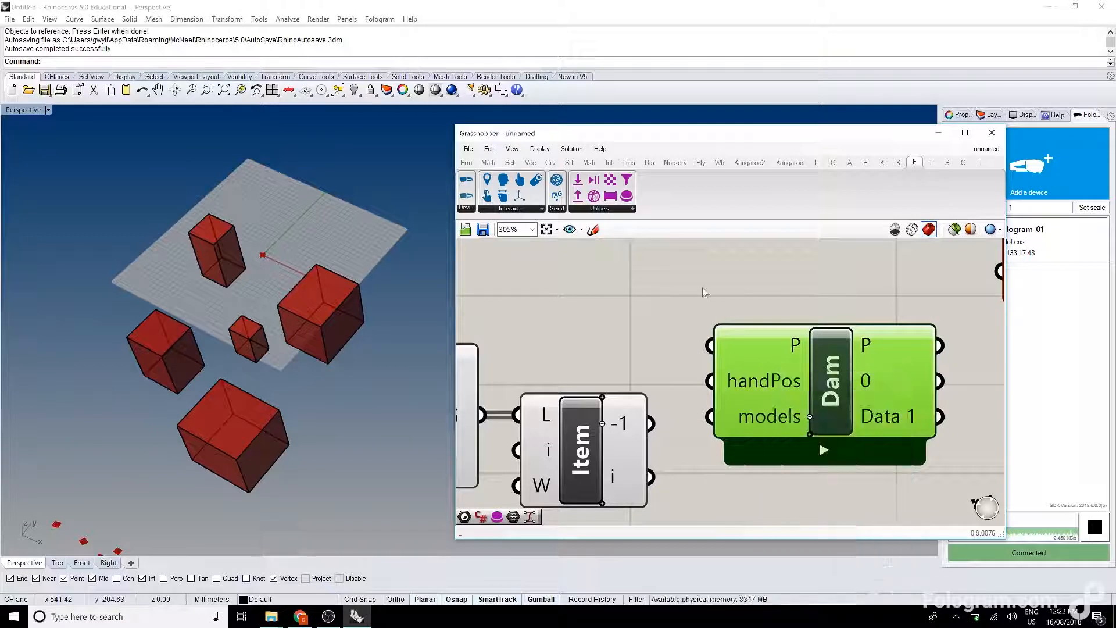
Step: Rename the Conditional Data Dam's two data outputs to handPos and models to match the inputs
right_click(884, 383)
text(handPos)
key(Return)
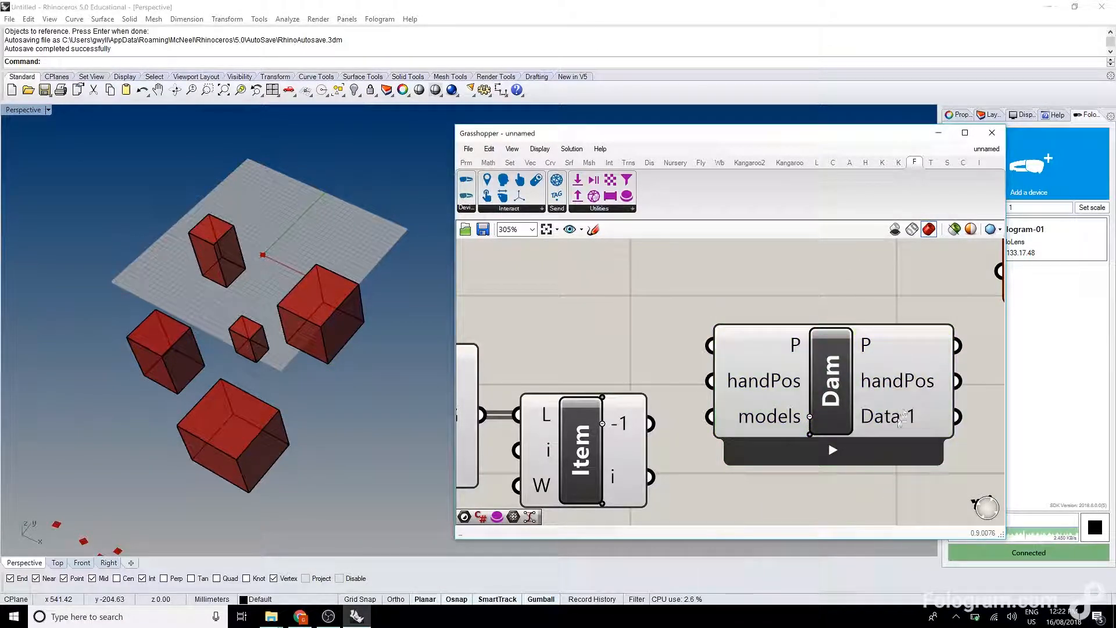
right_click(898, 419)
text(models)
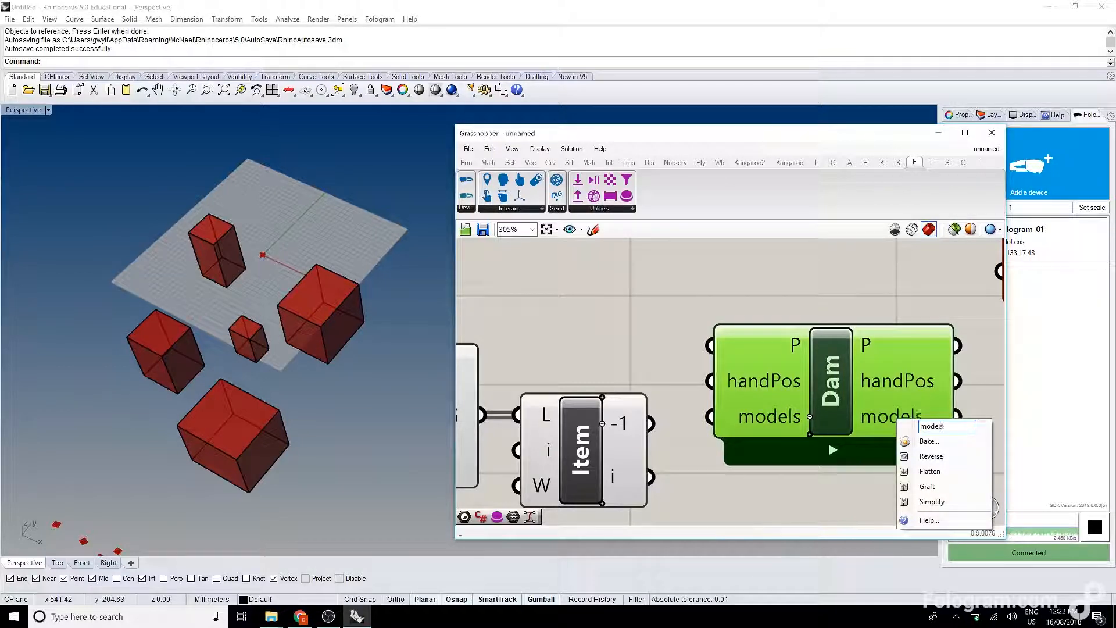
key(Return)
scroll(797, 339, down, 3)
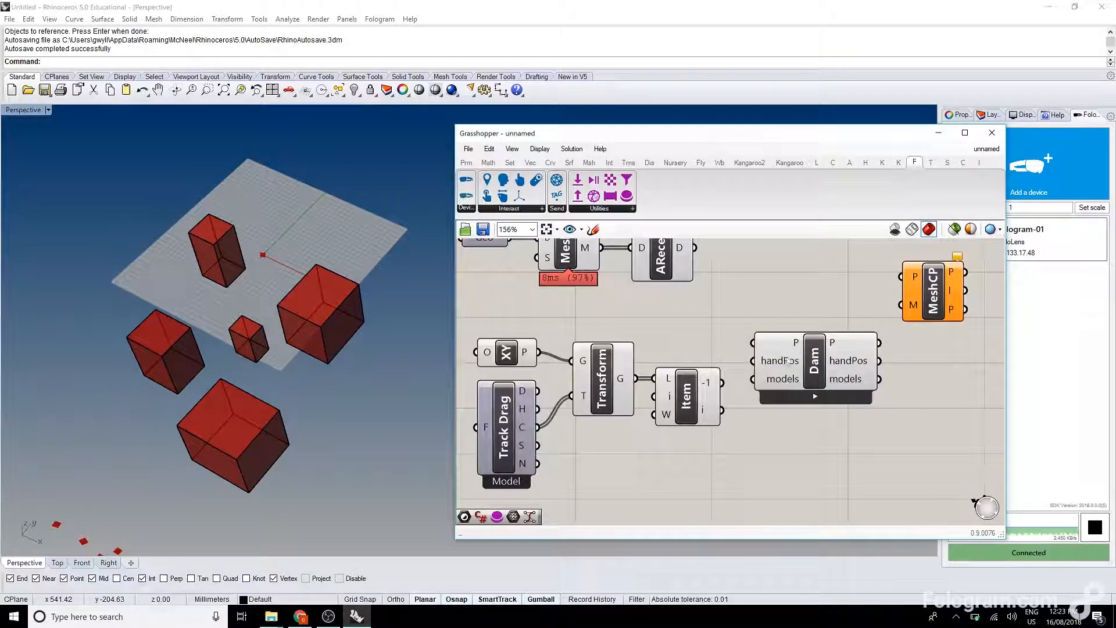
Step: Move the Data Dam slightly away from List Item and connect List Item's i output to the handPos input
drag(796, 352, 818, 364)
click(741, 372)
mouse_move(709, 414)
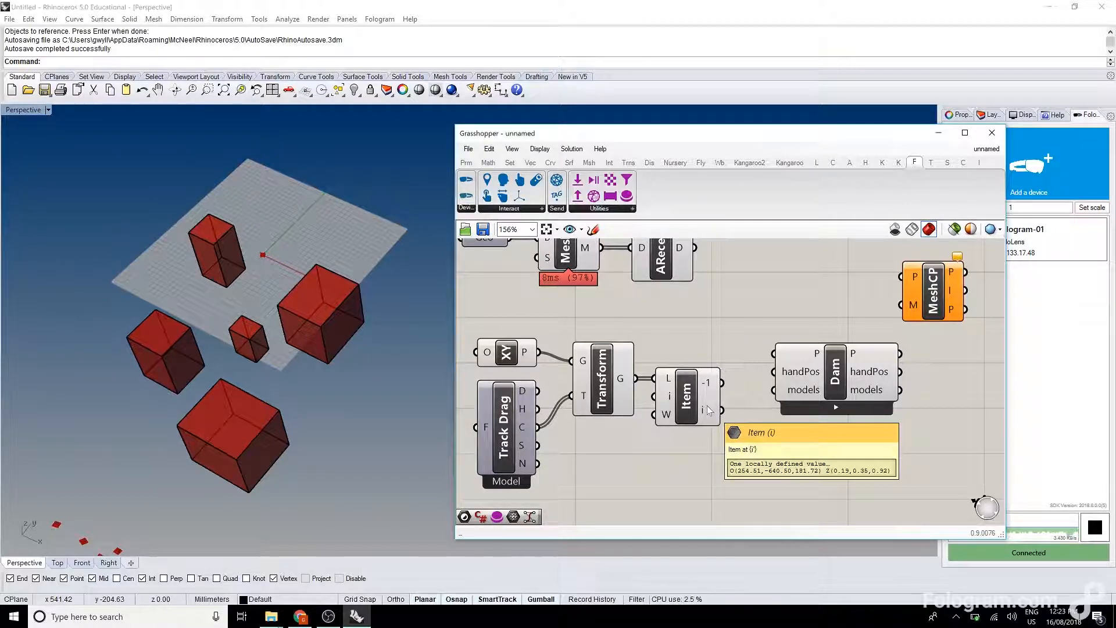
drag(780, 373, 727, 413)
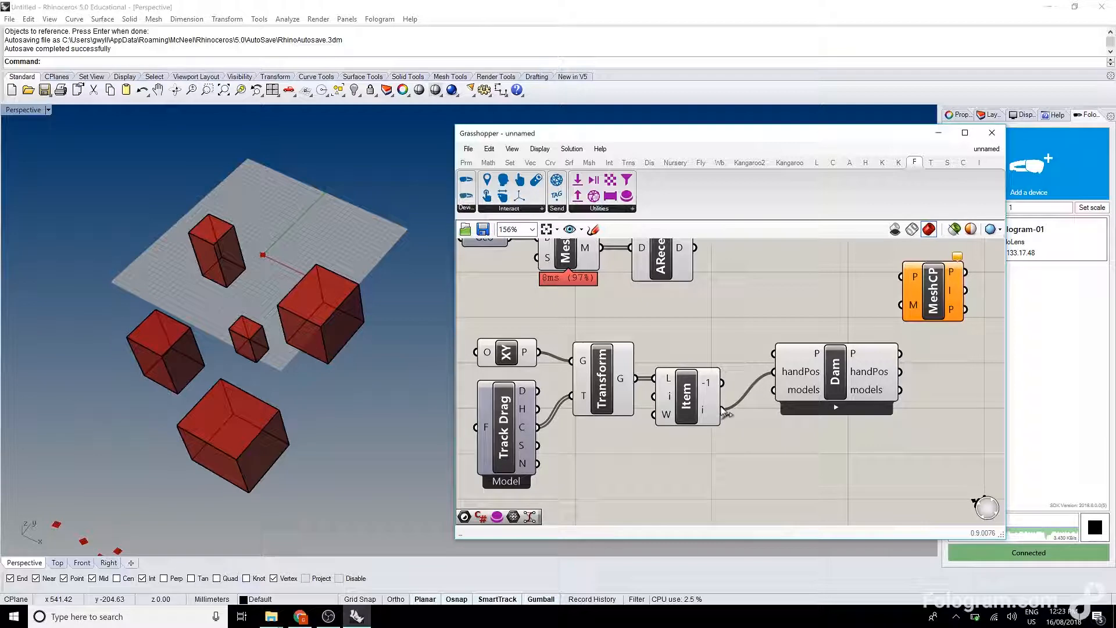
Step: Connect ASync Receive's output to the Data Dam's models input and Track Drag's State output to its P input
scroll(793, 351, down, 2)
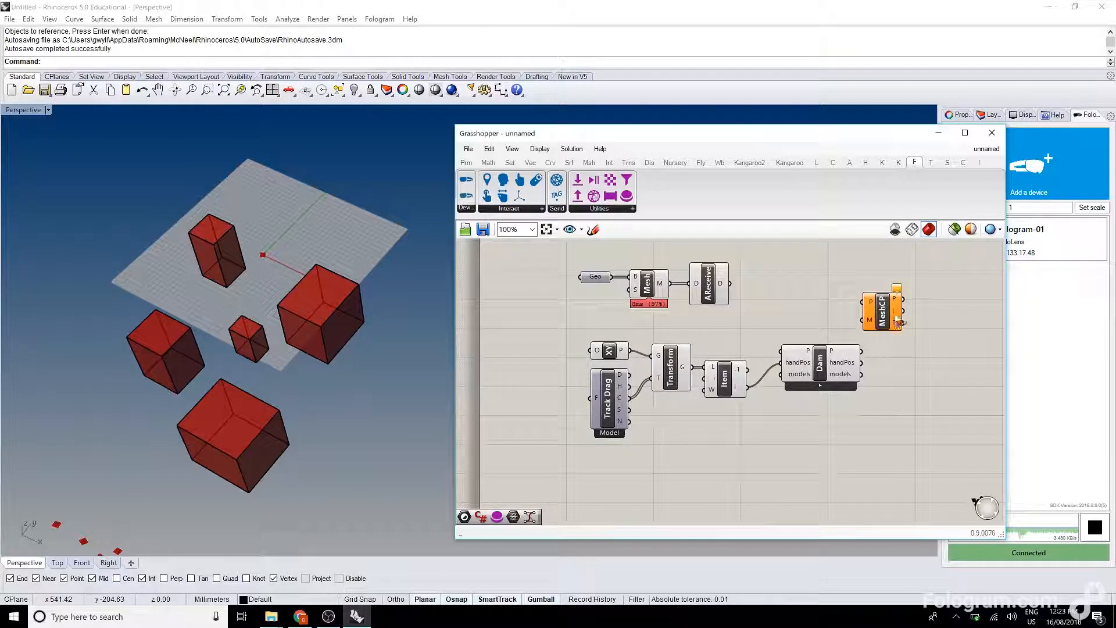
drag(731, 283, 780, 374)
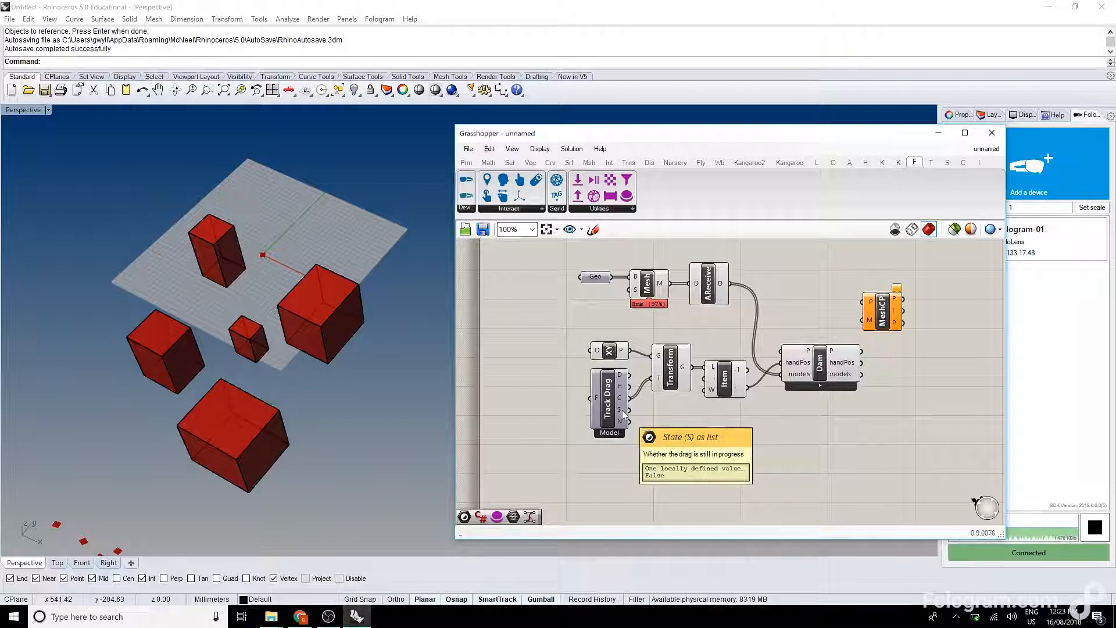
drag(623, 414, 781, 362)
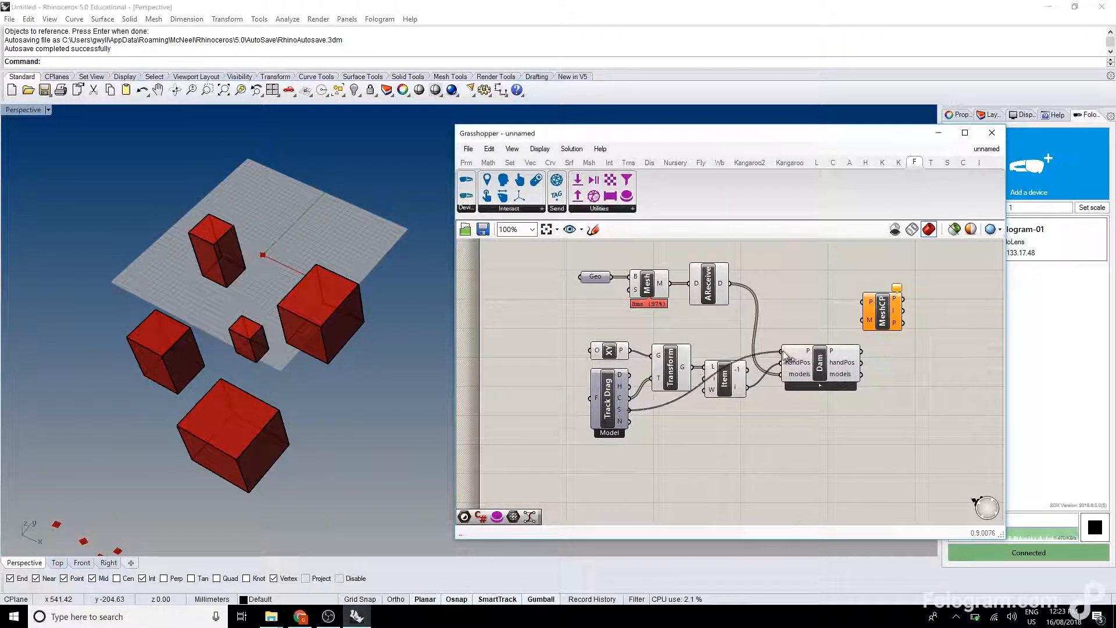
Step: Set the Data Dam to Allow Once
click(817, 366)
right_click(819, 363)
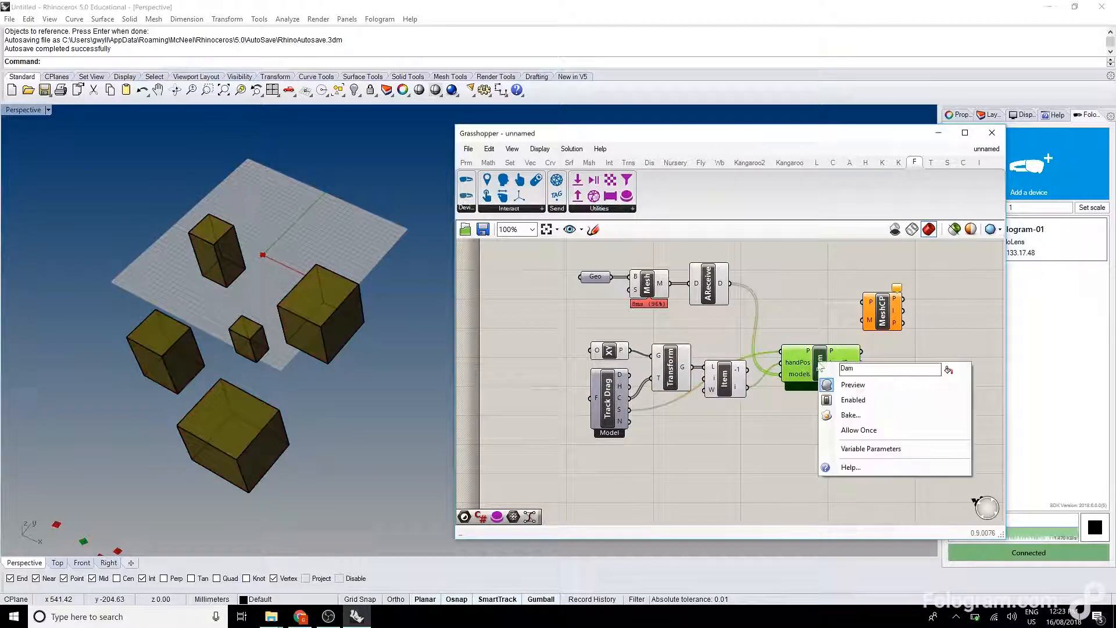
click(859, 431)
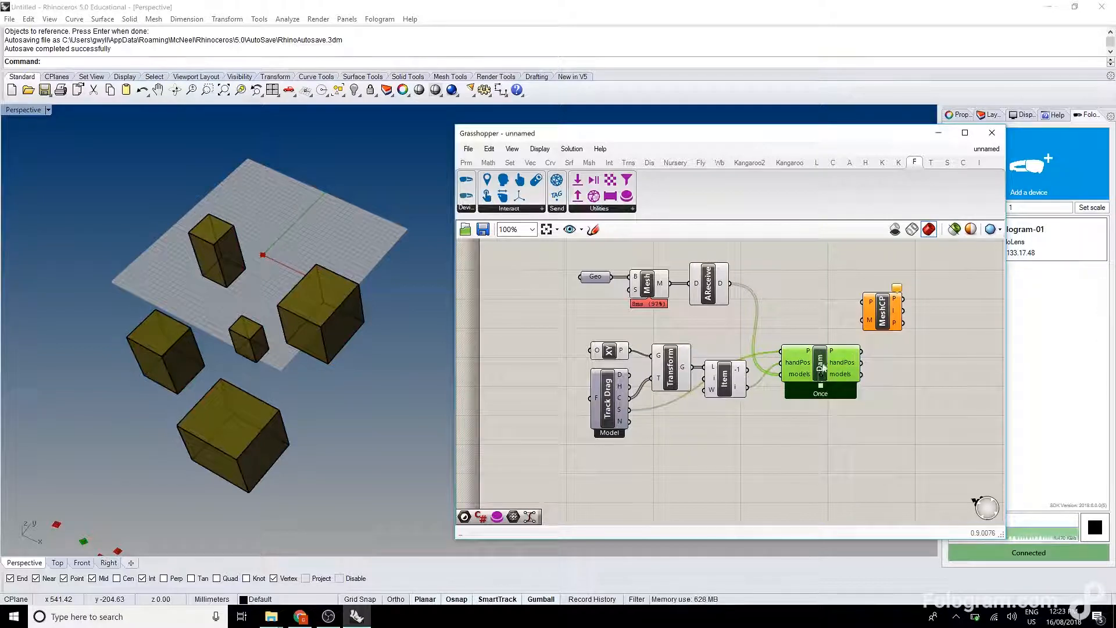
click(837, 312)
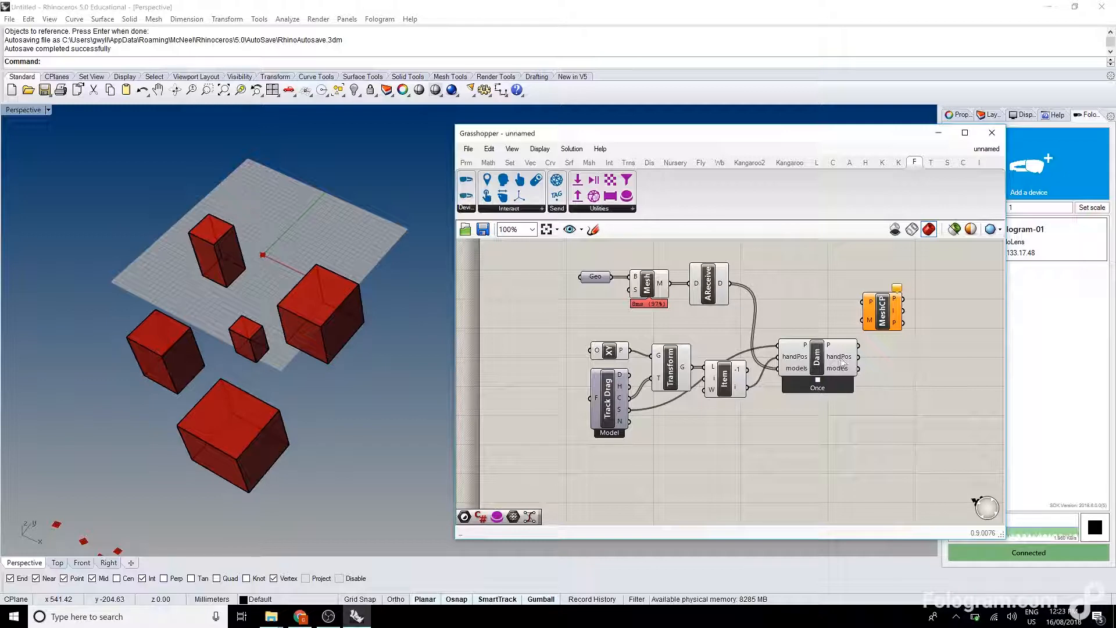
Step: Place Mesh Closest Point beside the Data Dam and connect handPos to its P input and models to its M input
mouse_move(842, 362)
drag(886, 313, 920, 362)
scroll(920, 361, up, 3)
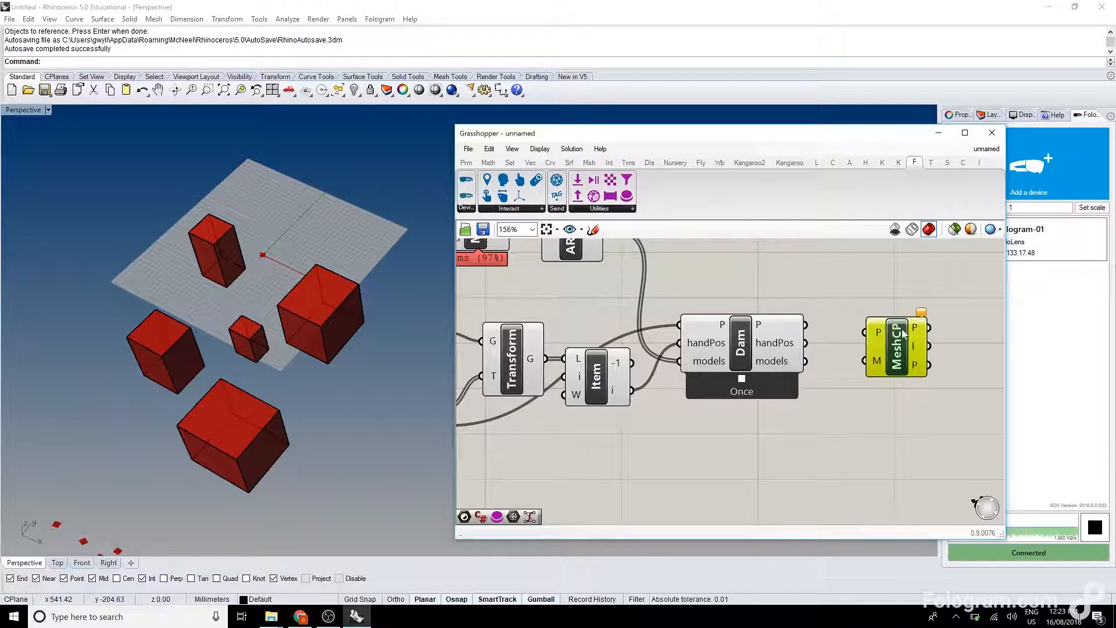
drag(879, 336, 806, 343)
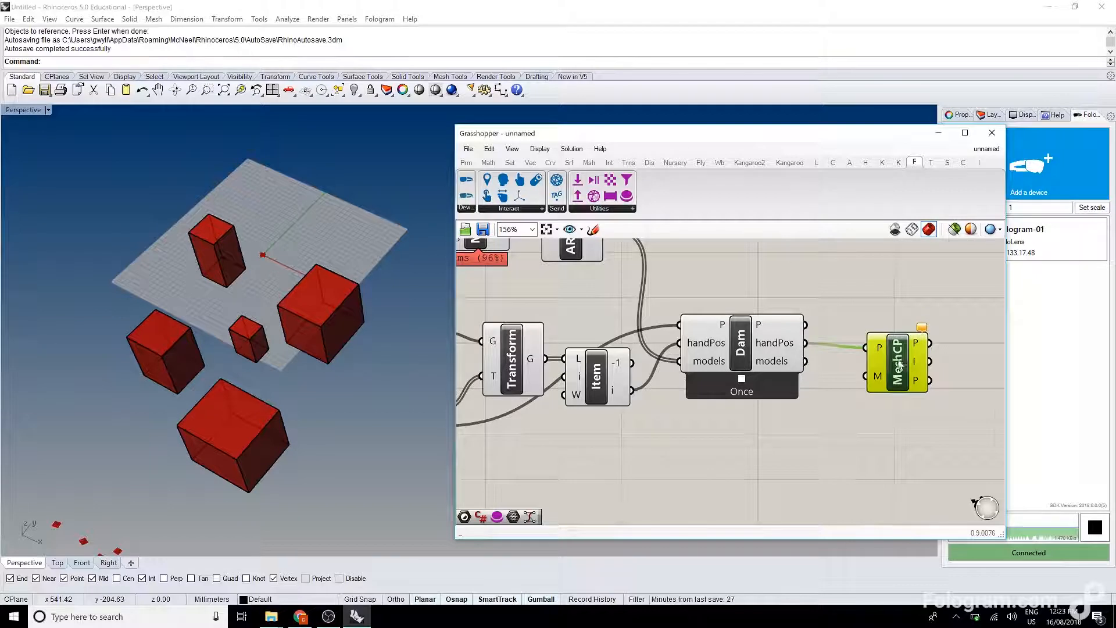
scroll(875, 353, down, 3)
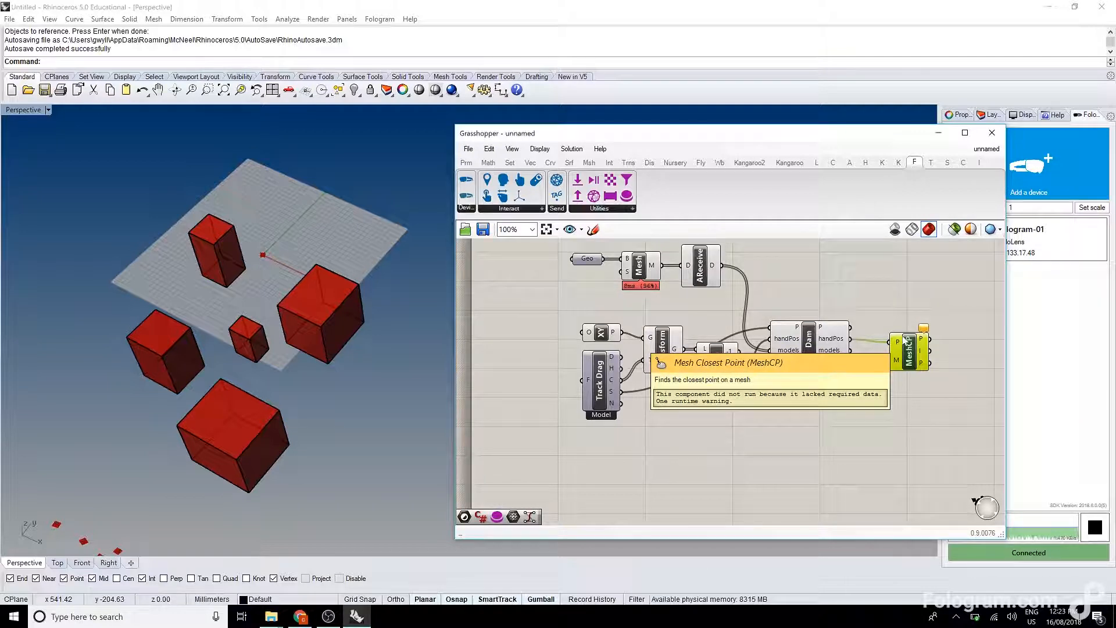
mouse_move(890, 360)
mouse_down()
mouse_move(850, 350)
mouse_move(901, 348)
mouse_up()
right_drag(235, 302, 212, 293)
scroll(212, 294, down, 4)
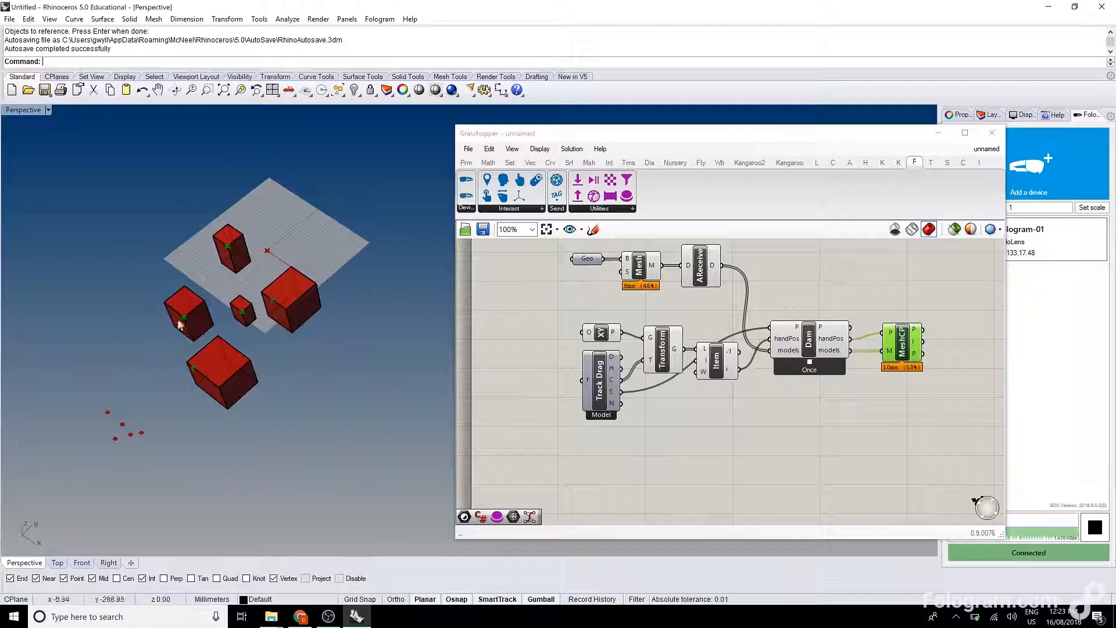
scroll(179, 325, up, 2)
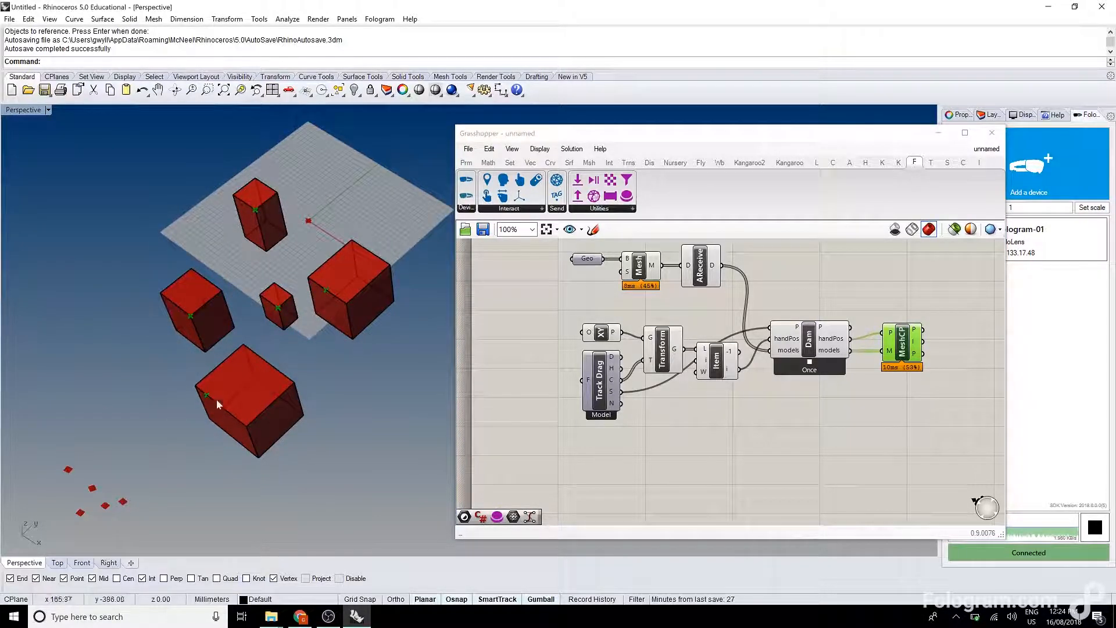
Step: Add a Distance component, connecting the Data Dam's handPos output to A and Mesh Closest Point's Point output to B
drag(905, 346, 891, 352)
click(946, 355)
scroll(947, 355, down, 1)
right_drag(946, 355, 883, 358)
scroll(884, 359, up, 2)
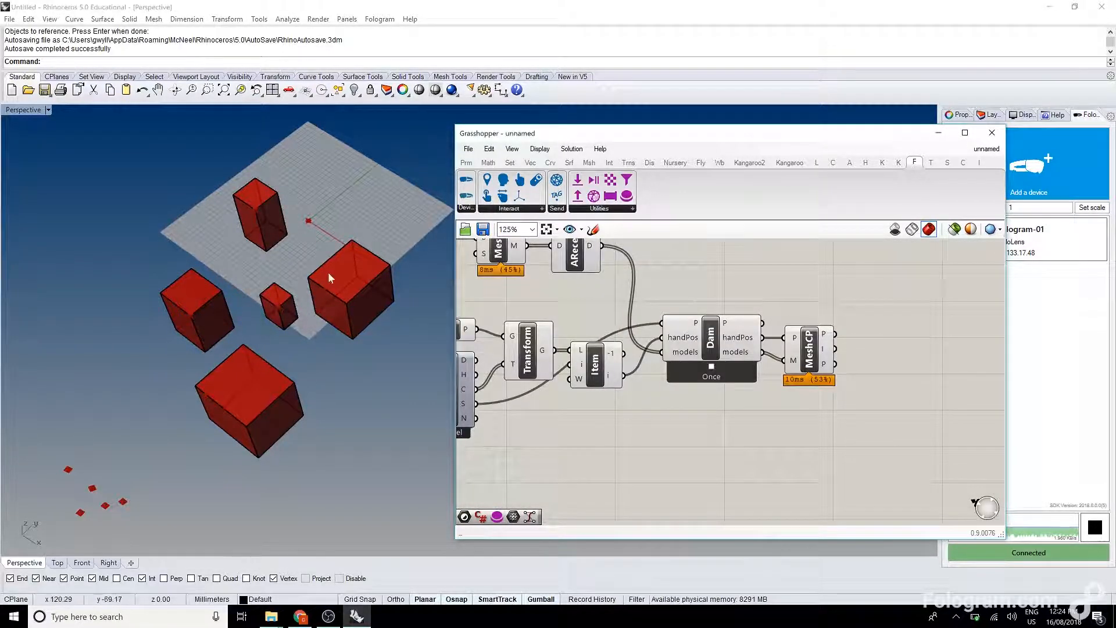
mouse_move(827, 336)
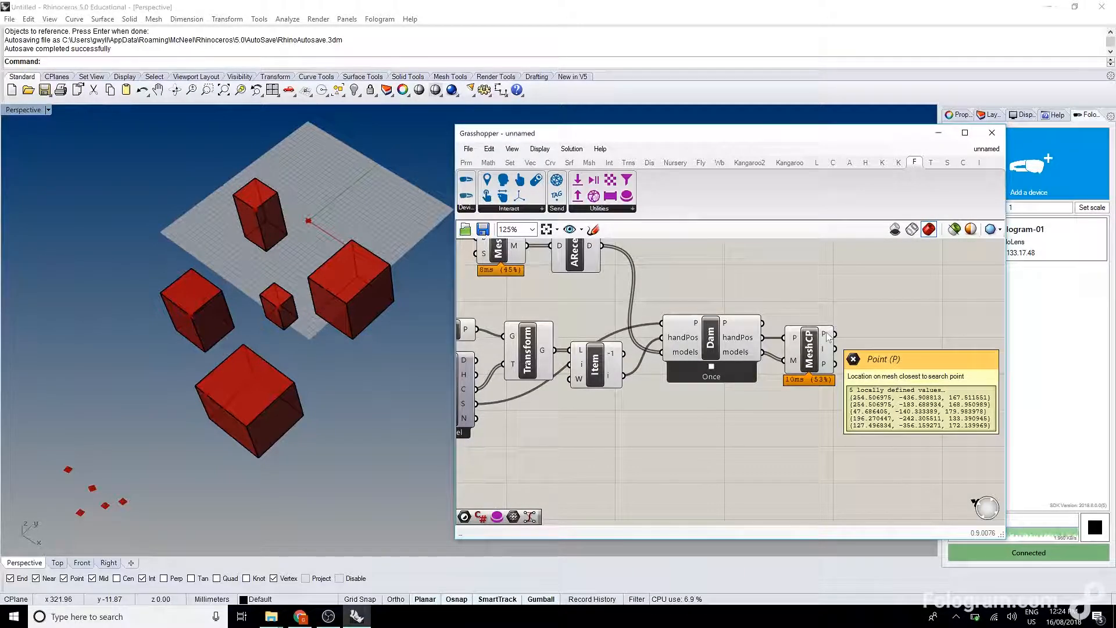
double_click(862, 336)
text(distance)
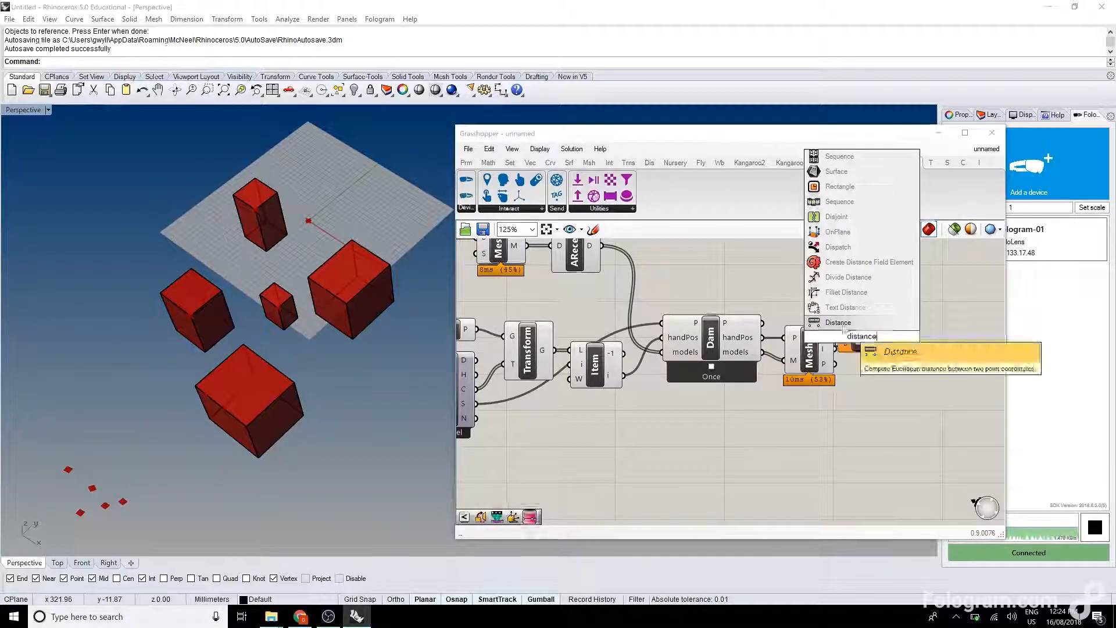
click(838, 322)
drag(819, 342, 825, 365)
drag(881, 341, 877, 348)
Step: Add a Sort List component after Distance and connect the D output to its K input
right_drag(949, 351, 867, 349)
double_click(867, 349)
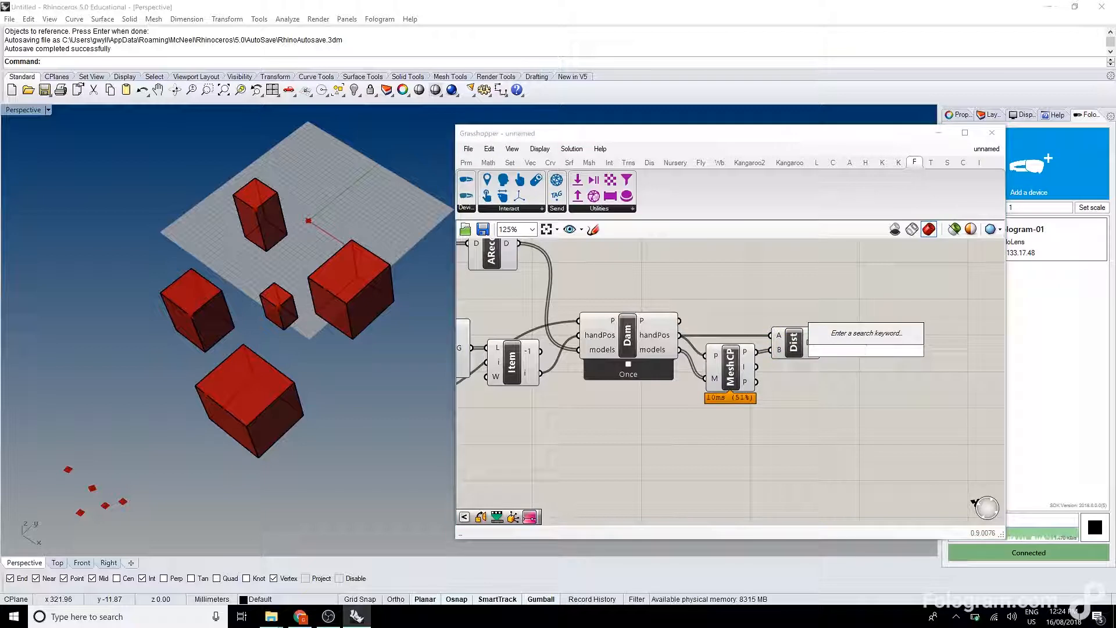
text(sort)
click(848, 325)
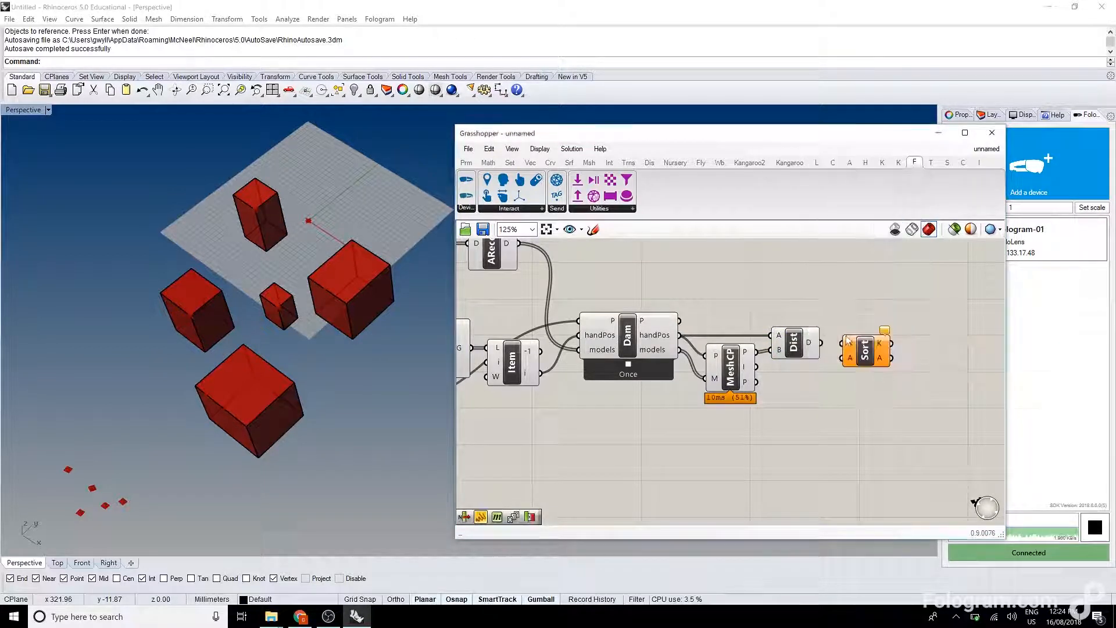
scroll(847, 340, up, 3)
drag(800, 336, 840, 337)
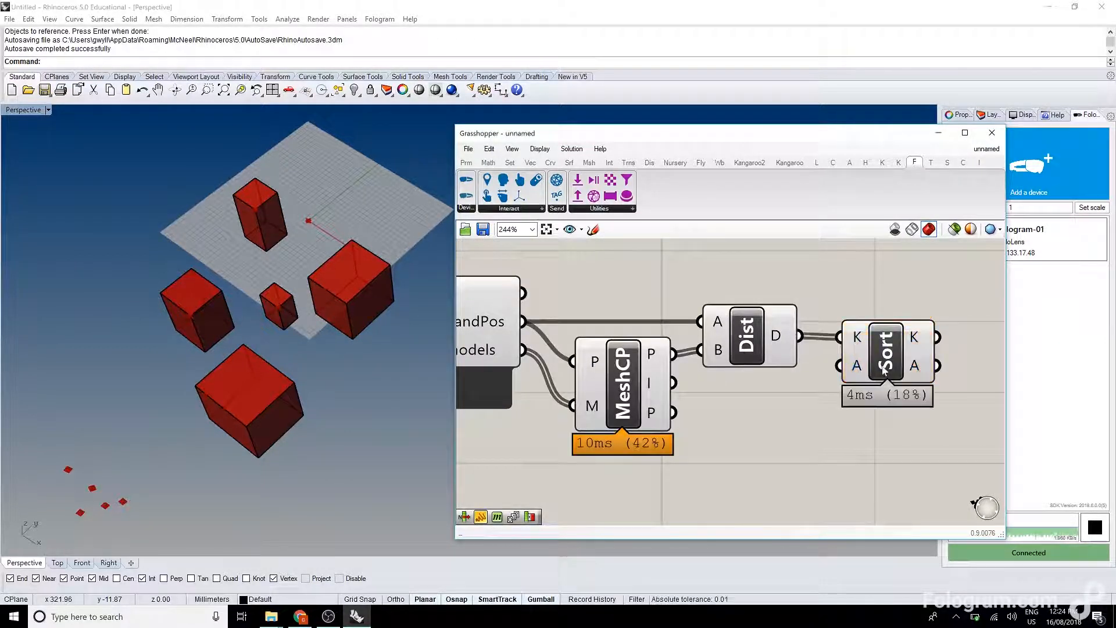
Step: Connect the Data Dam's models output to Sort List's A input and space out Mesh Closest Point, Distance and Sort List
scroll(884, 371, down, 5)
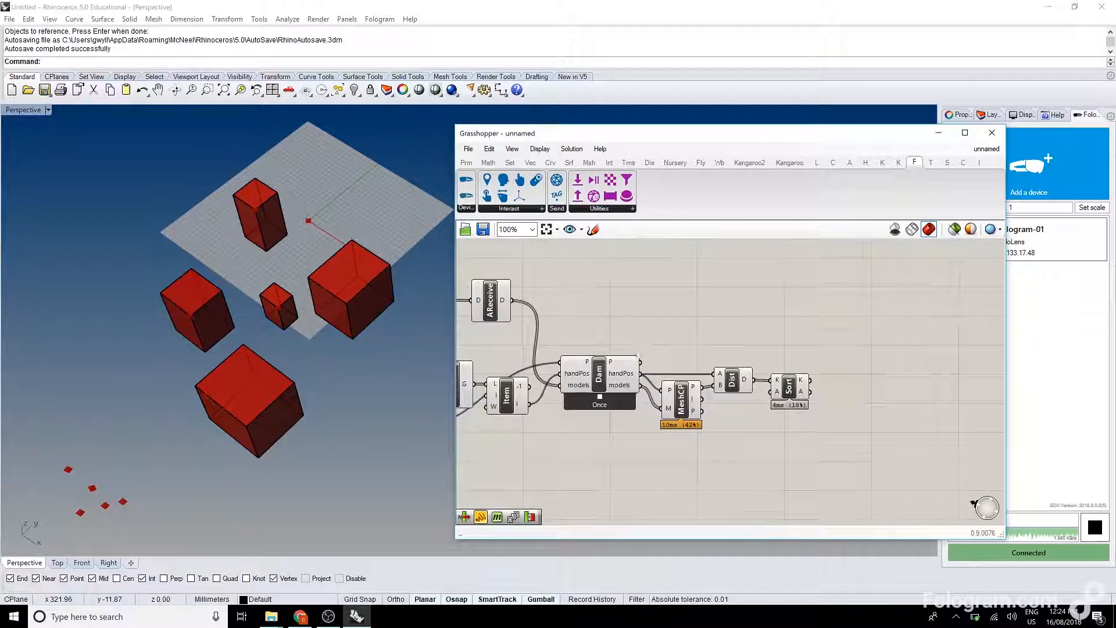
scroll(638, 356, up, 2)
drag(734, 414, 877, 337)
drag(686, 422, 692, 455)
drag(780, 385, 787, 414)
click(855, 372)
drag(892, 330, 894, 359)
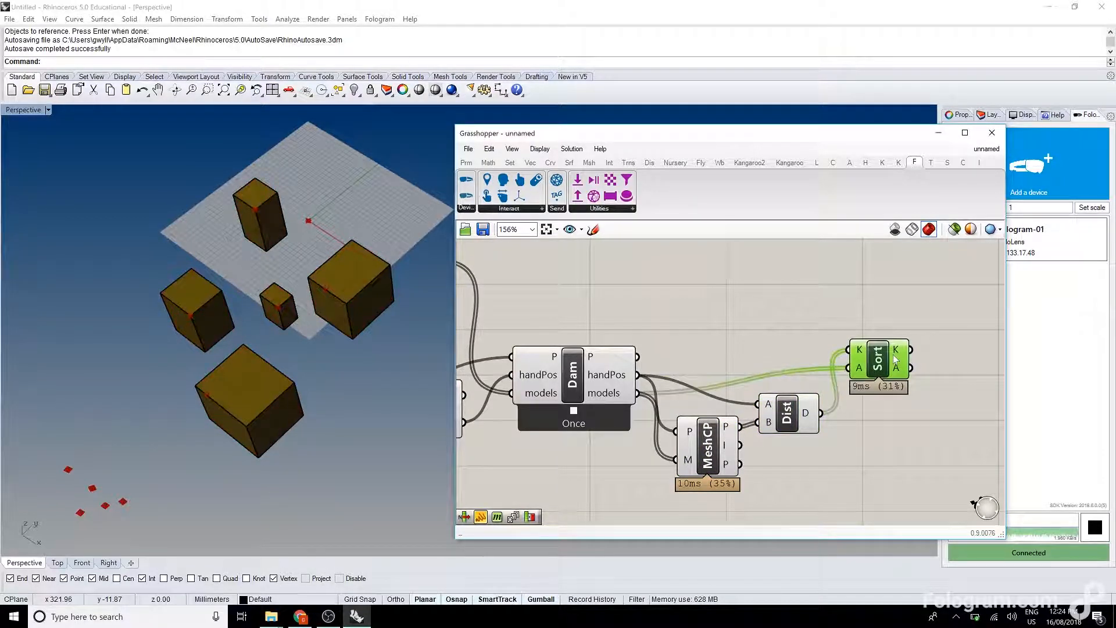
Step: Add a Series component above Distance
double_click(762, 330)
text(series)
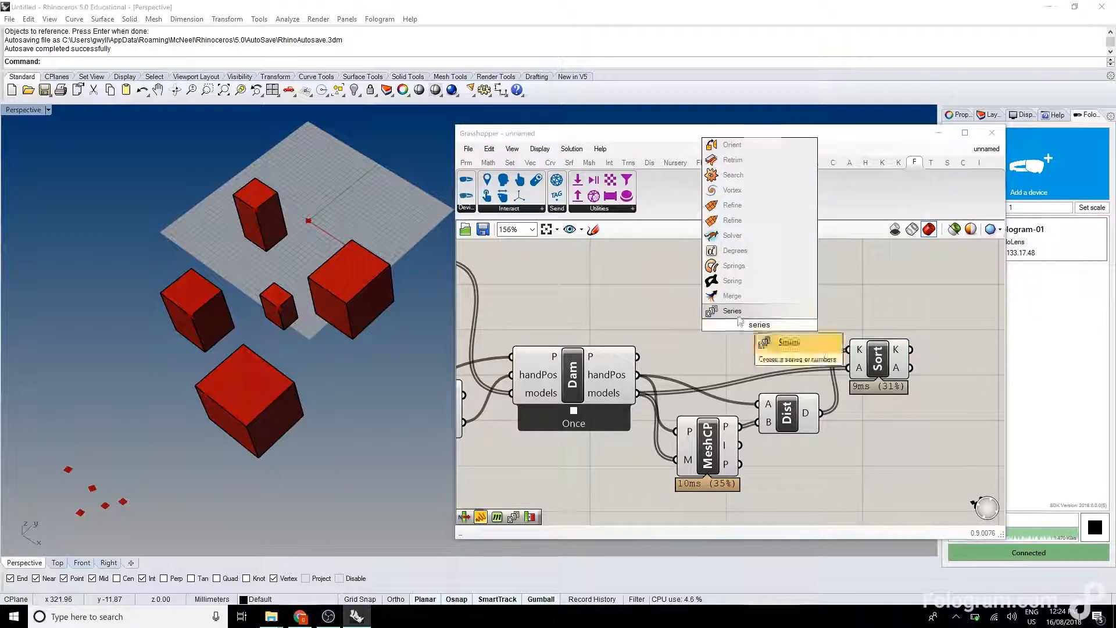
click(738, 312)
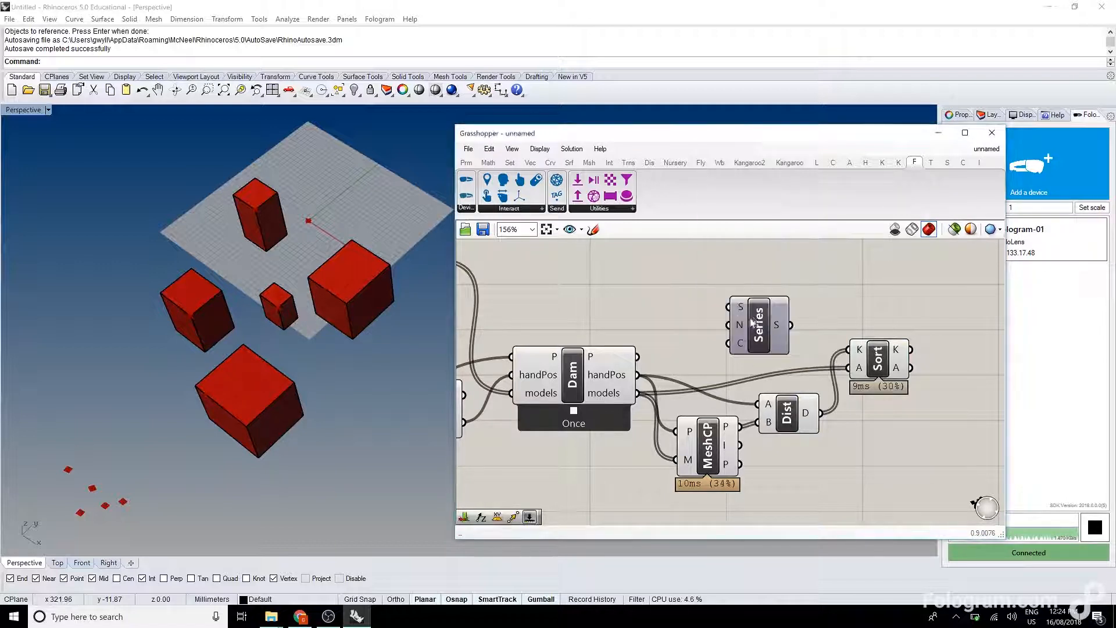
Step: Add a List Length component, connecting the Data Dam's models output to its input and its output to Series' C input
double_click(710, 333)
text(length)
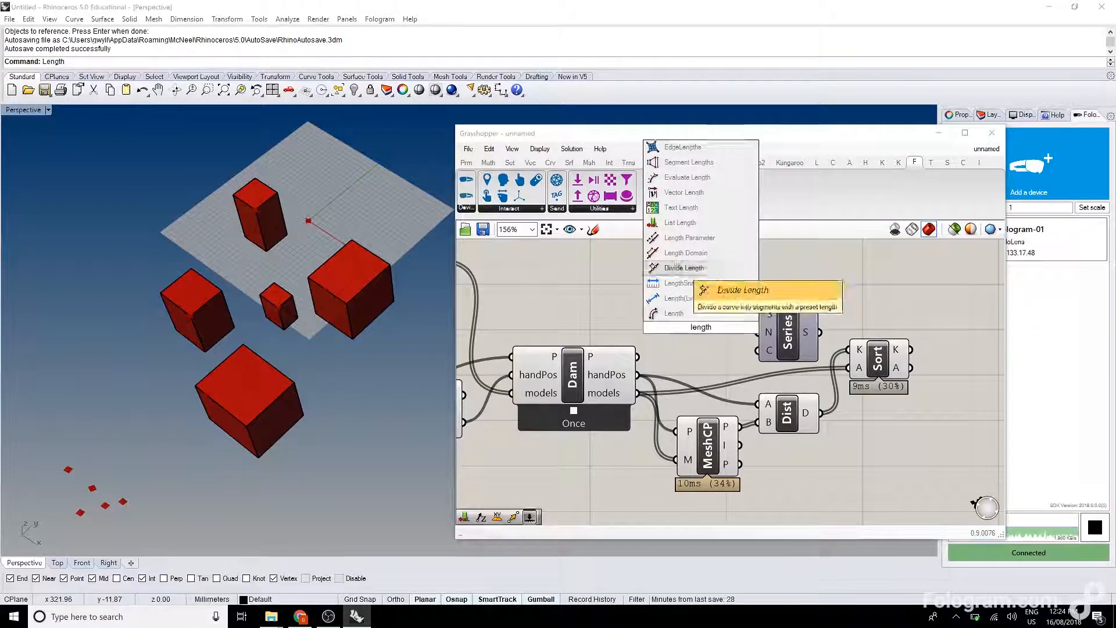
click(678, 313)
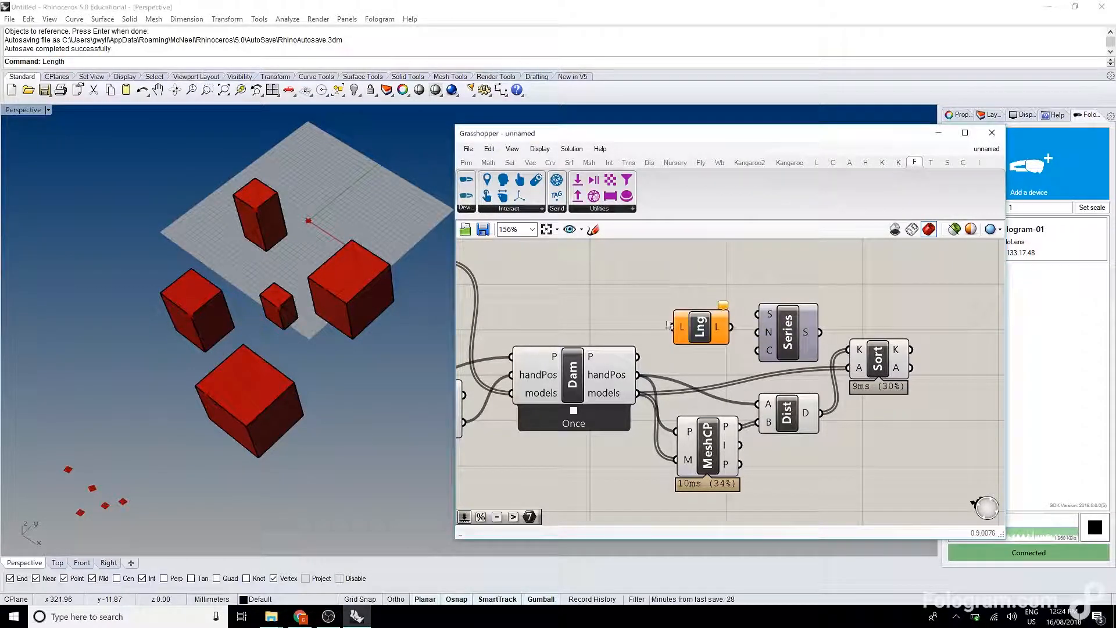
drag(639, 394, 674, 327)
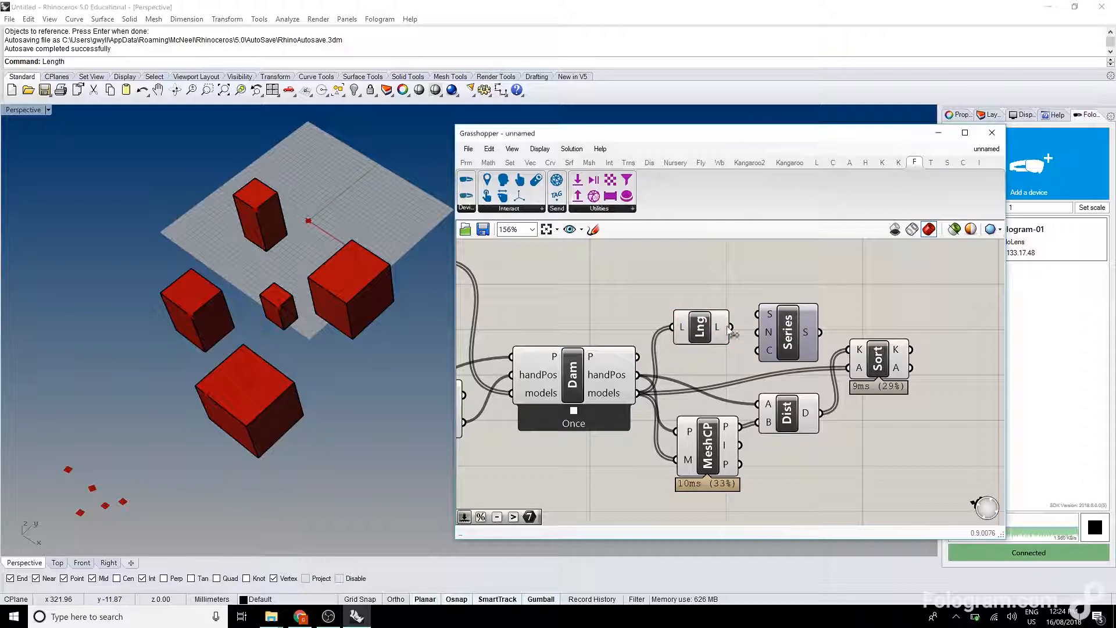
drag(768, 351, 731, 327)
Step: Add a B input to Sort List and connect Series' S output to it
mouse_move(618, 395)
scroll(866, 372, up, 5)
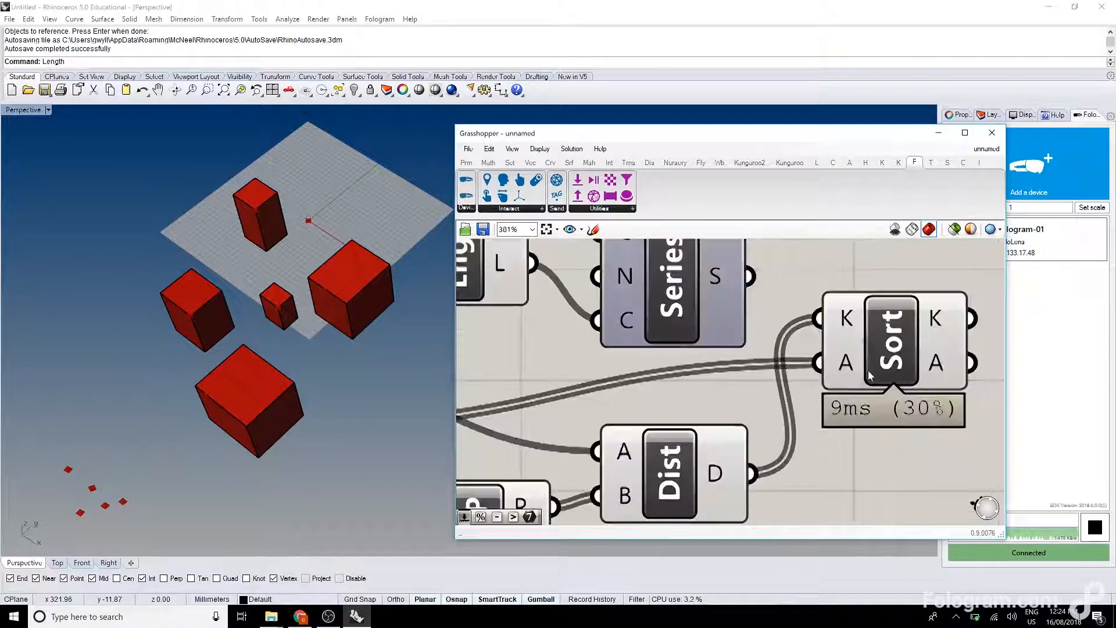
click(864, 389)
scroll(859, 393, down, 2)
drag(768, 304, 821, 390)
scroll(825, 290, down, 1)
scroll(824, 289, down, 2)
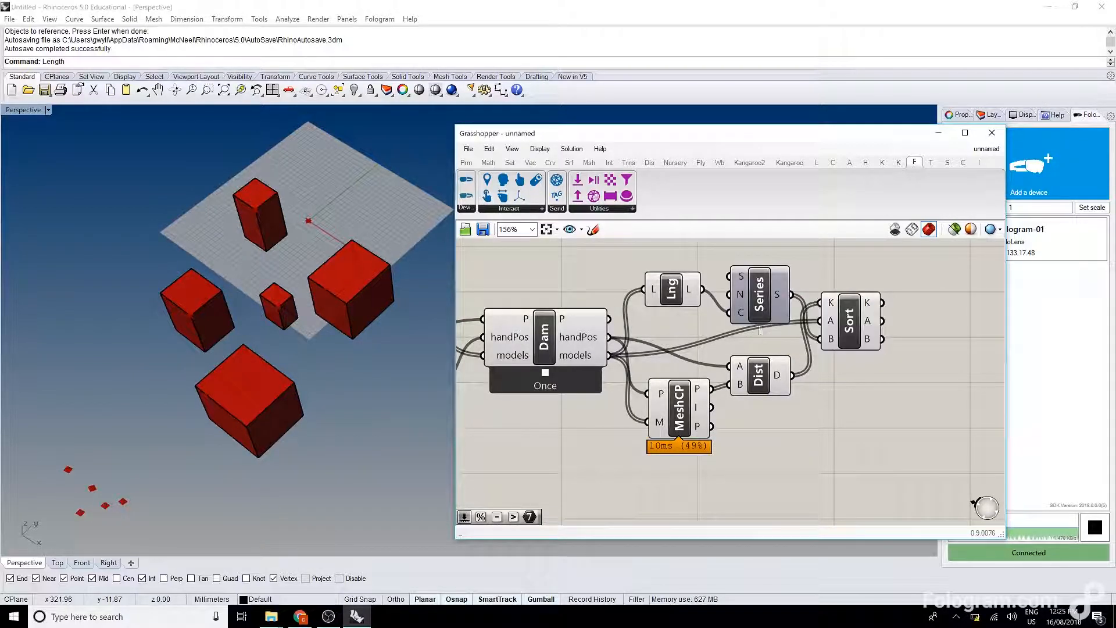
Step: Tidy the layout by lining up List Length with Series' C input and lowering Sort List between Series and Distance
click(761, 303)
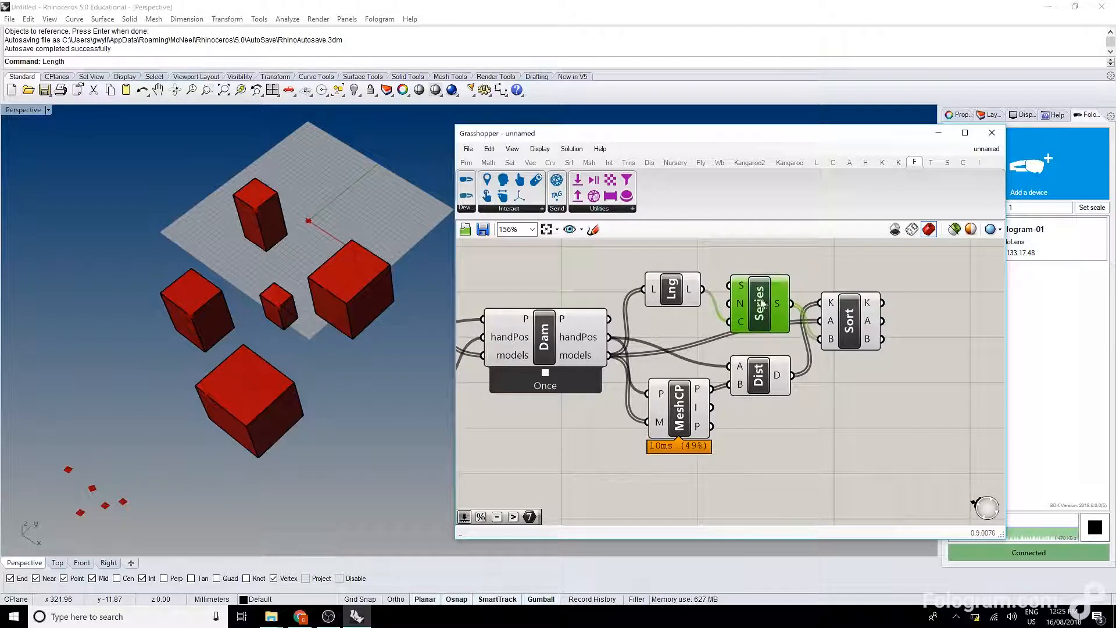
drag(678, 289, 678, 320)
click(675, 286)
drag(852, 316, 865, 341)
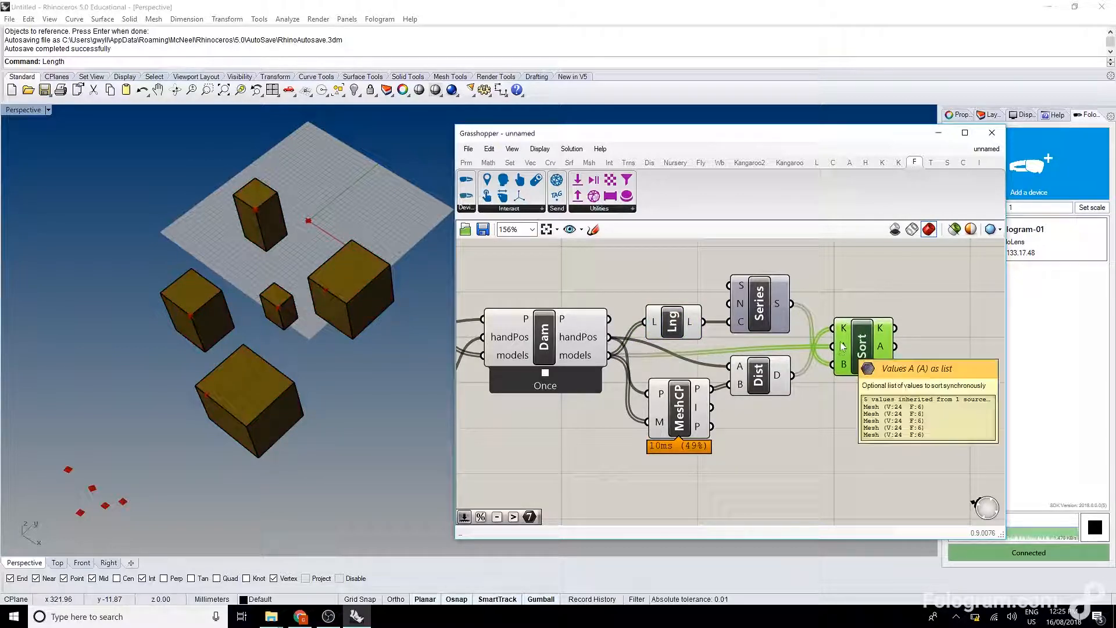
Step: Remove Sort List's A input, nudge Mesh Closest Point up and move Sort List closer to Series and Distance
scroll(843, 346, up, 6)
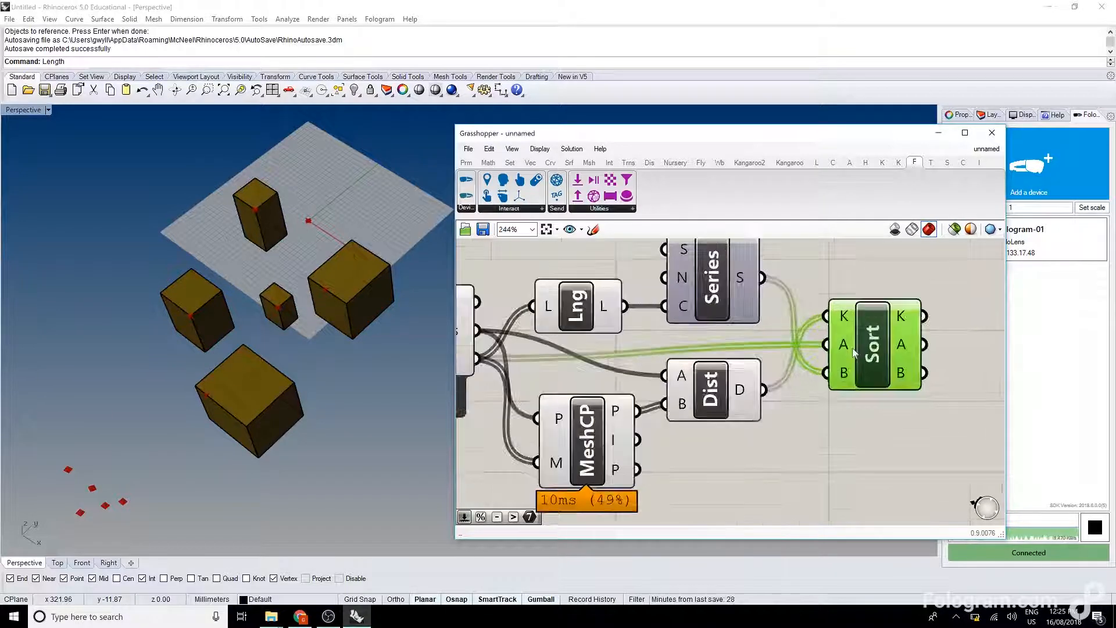
click(858, 340)
scroll(843, 348, down, 6)
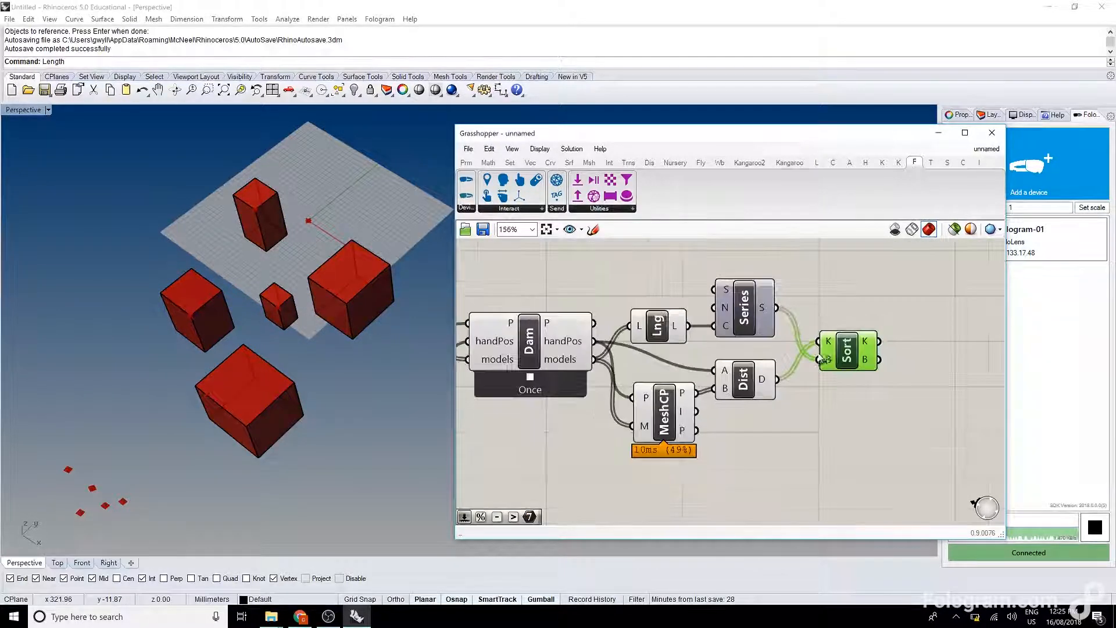
drag(663, 410, 664, 405)
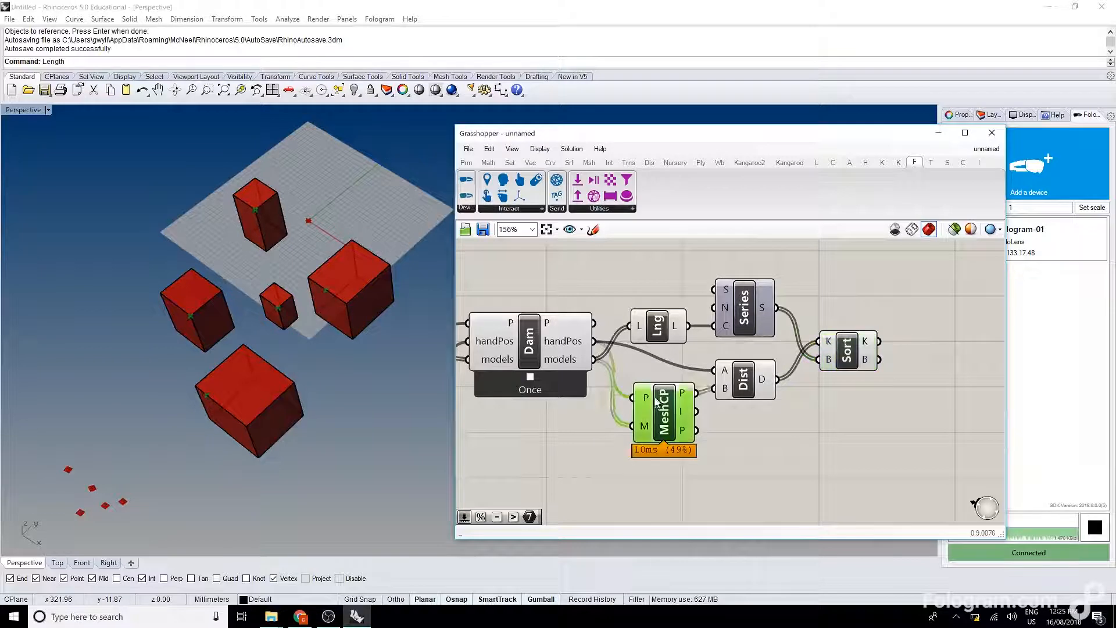
drag(853, 354, 837, 354)
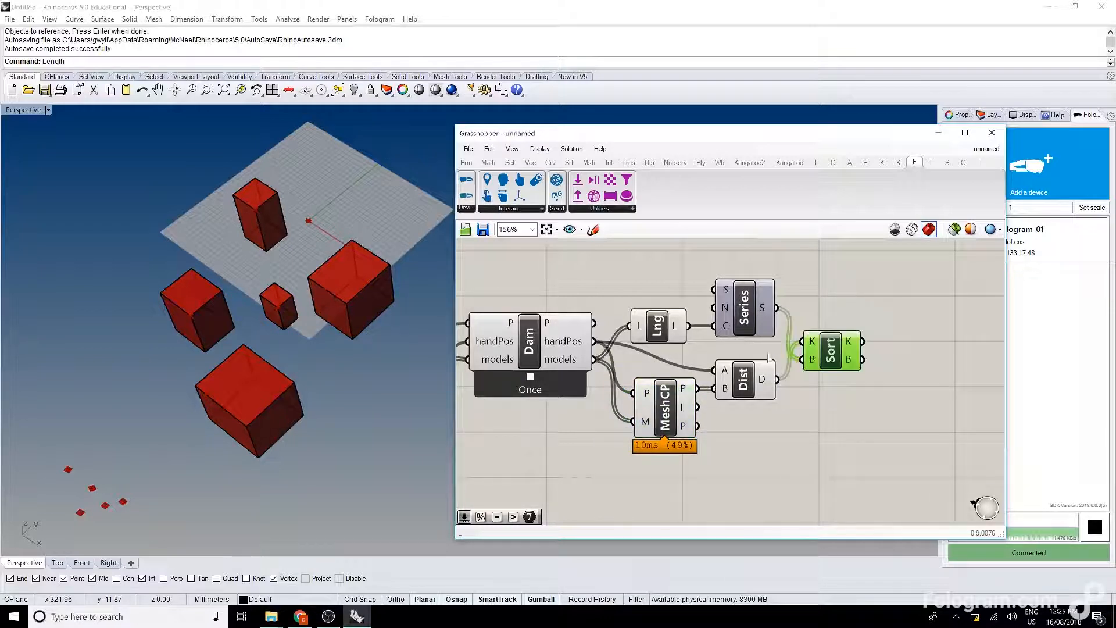
Step: Examine the values in the Distance and Series outputs and in Sort List's sorted B output
mouse_move(766, 379)
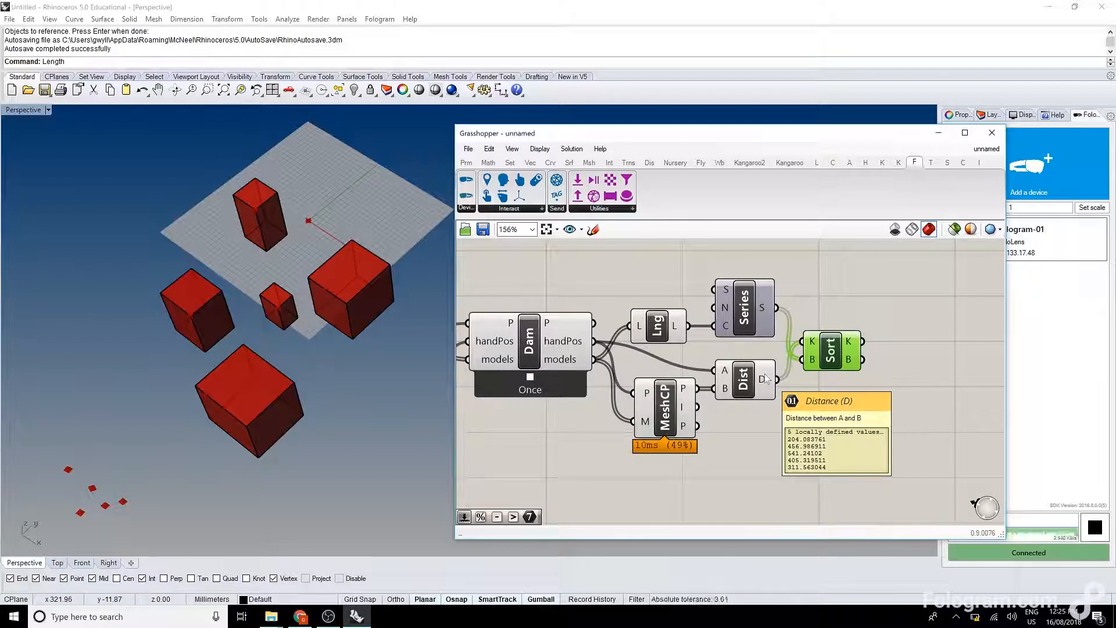
drag(766, 379, 783, 373)
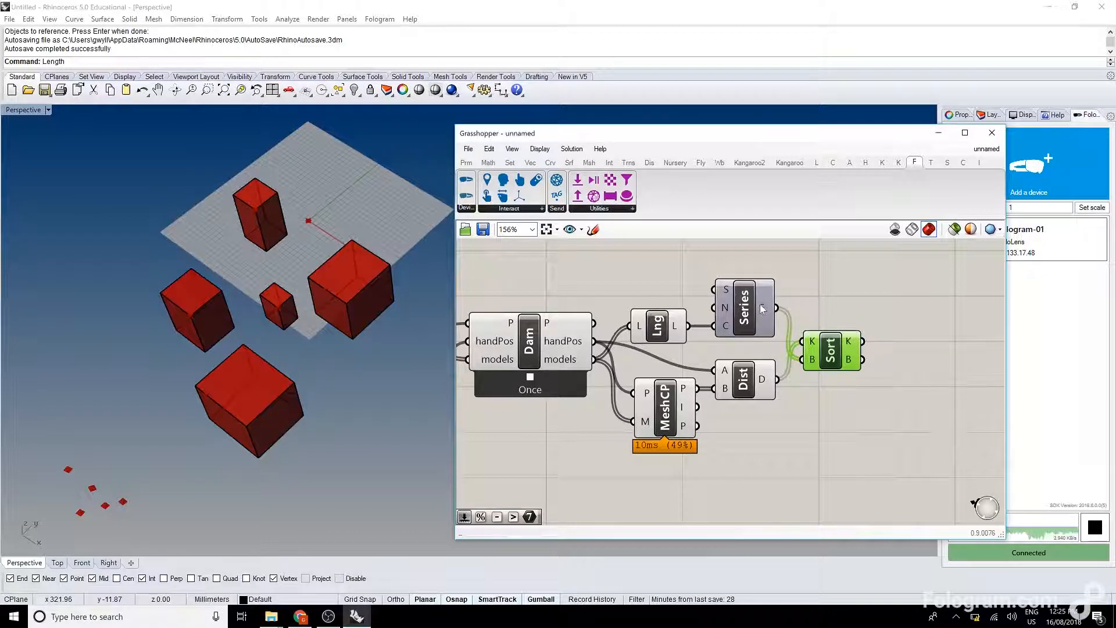
mouse_move(762, 309)
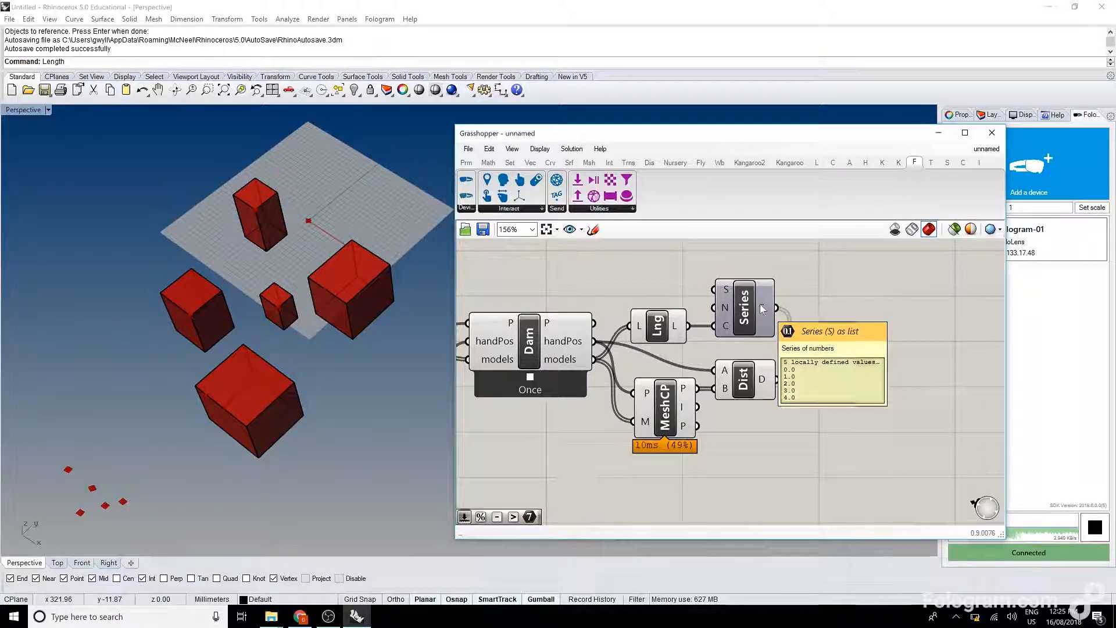
drag(773, 308, 806, 342)
mouse_move(855, 364)
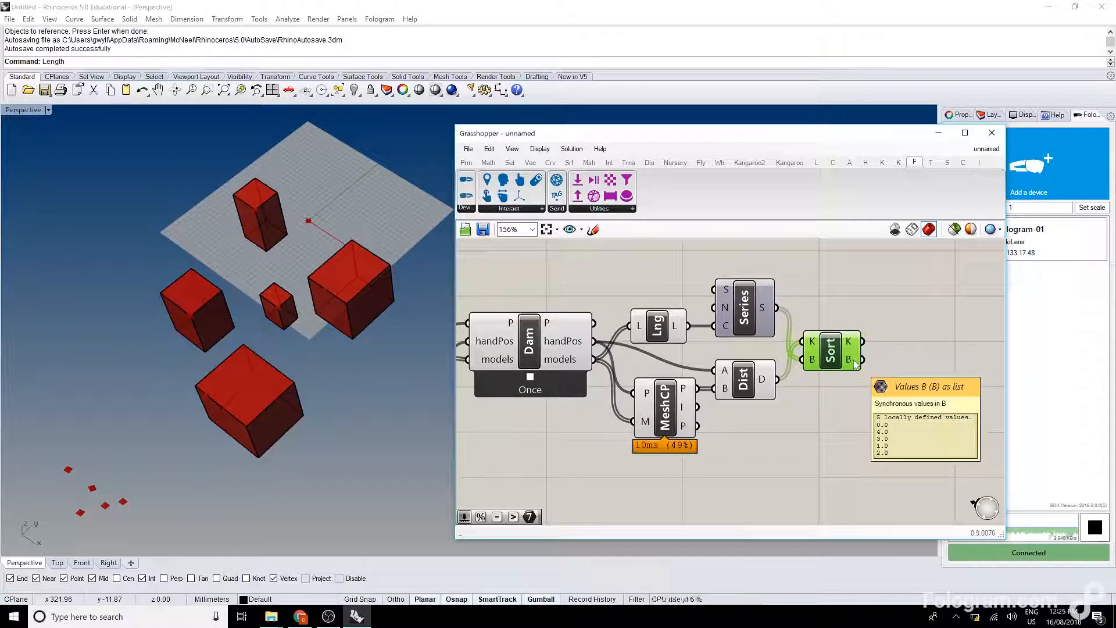
mouse_move(848, 343)
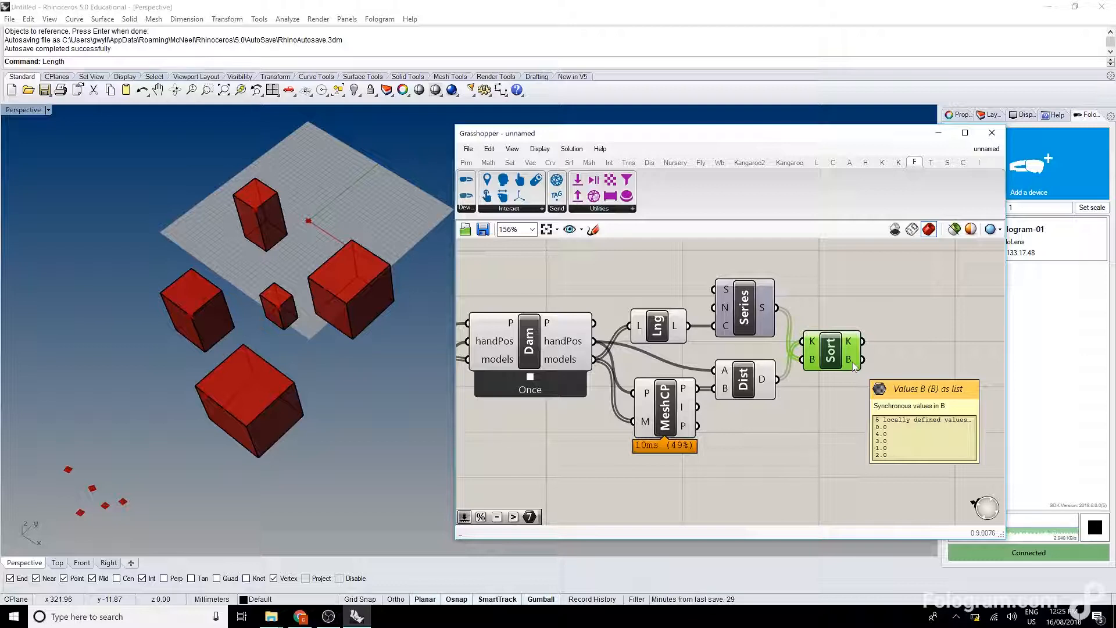
Step: Add a List Item component beside Sort List and connect Sort List's B output to its L input
double_click(884, 375)
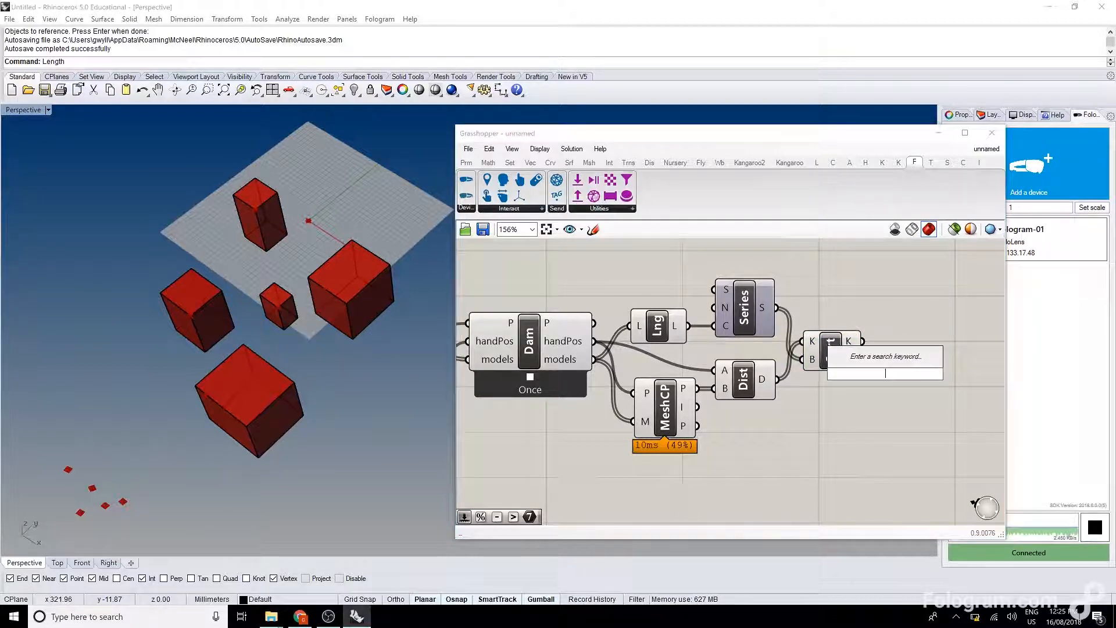
text(list item)
key(Return)
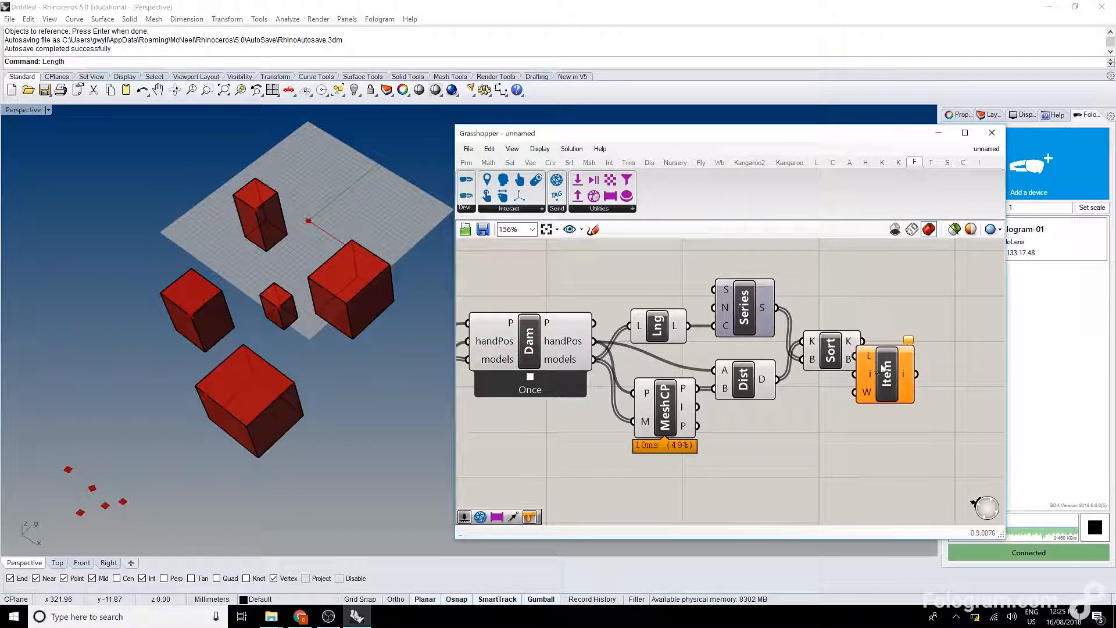
drag(907, 380, 913, 371)
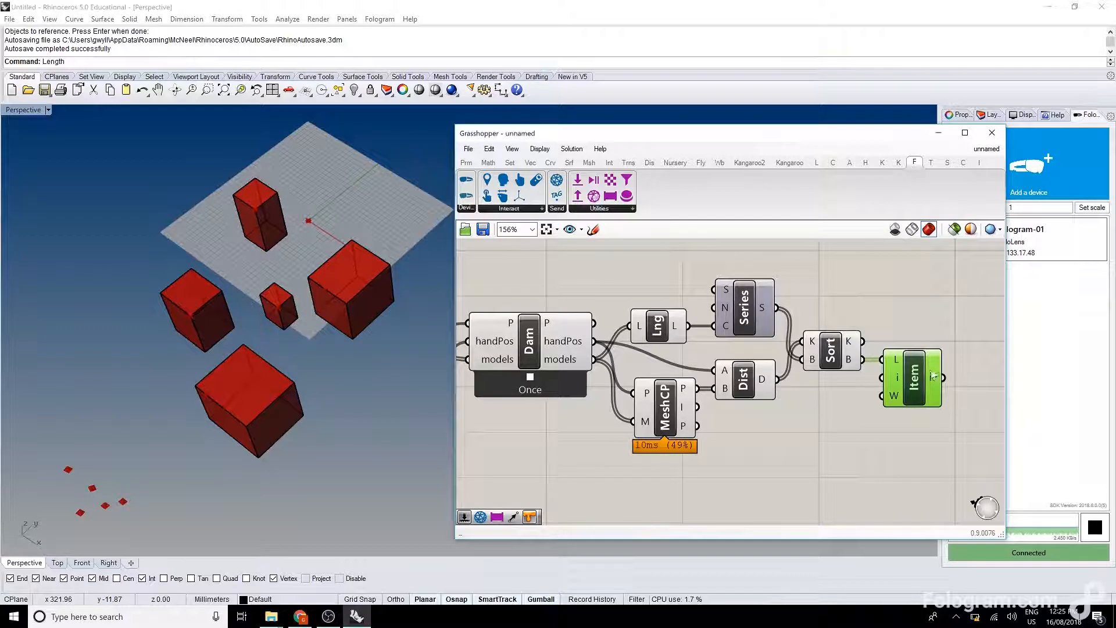
Step: Add a panel above List Item containing the note "Index of closest mesh"
click(898, 284)
text(Panel)
double_click(898, 285)
text(pan)
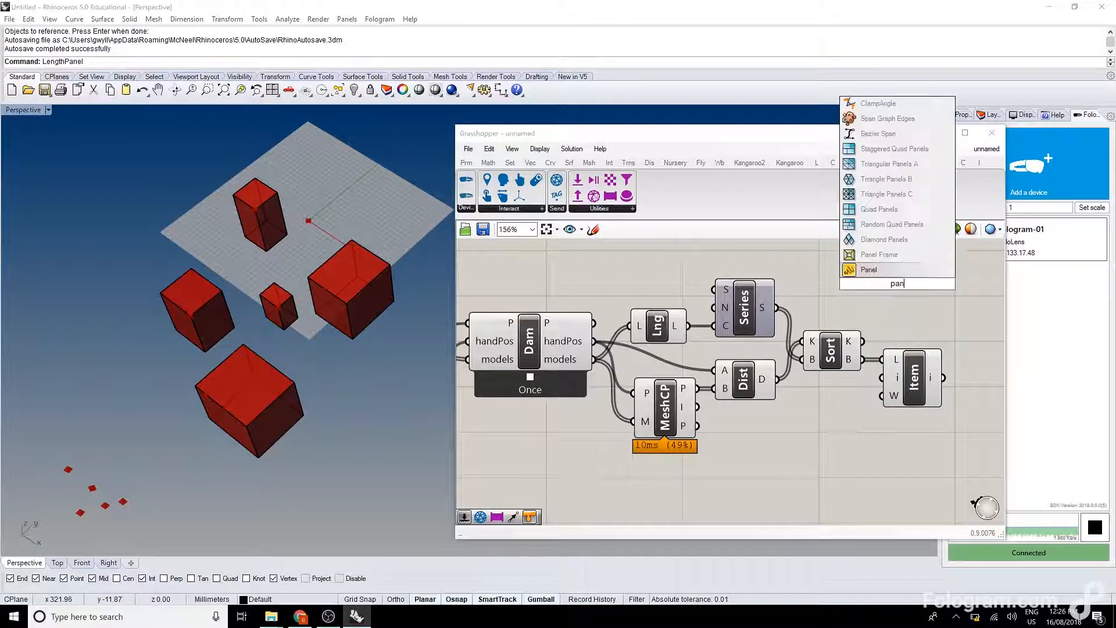
key(Return)
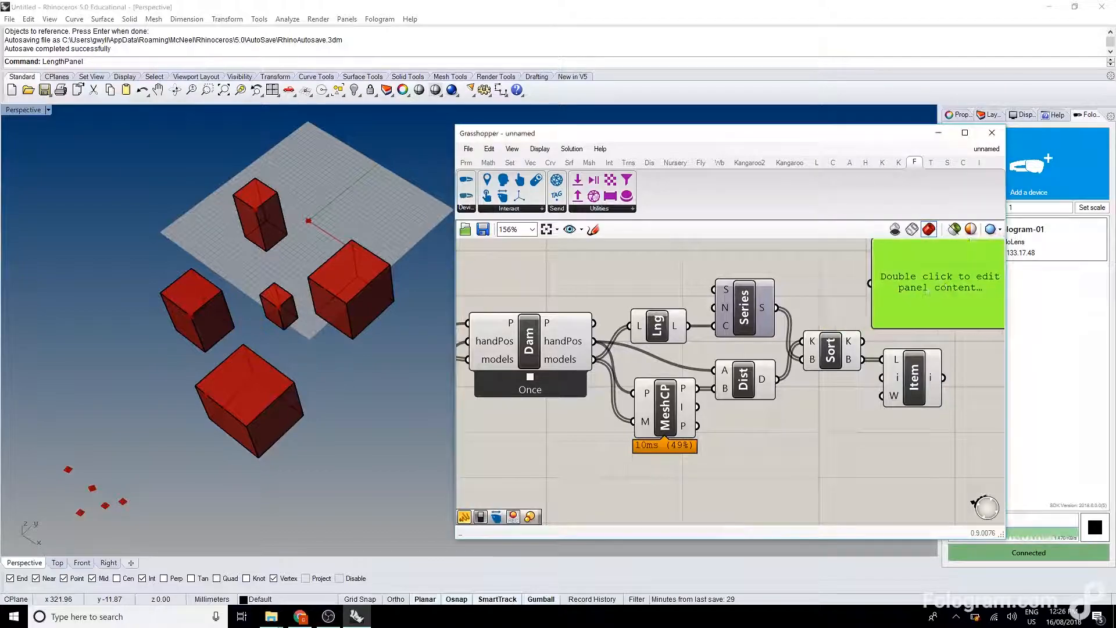
click(715, 326)
double_click(916, 306)
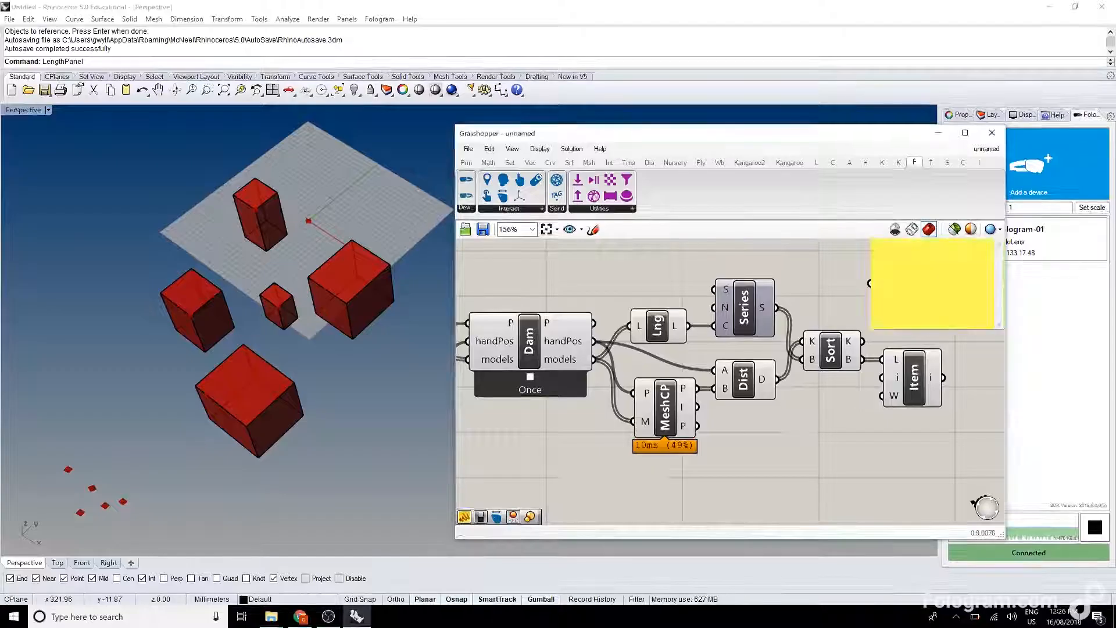
text(Index of closest mesh)
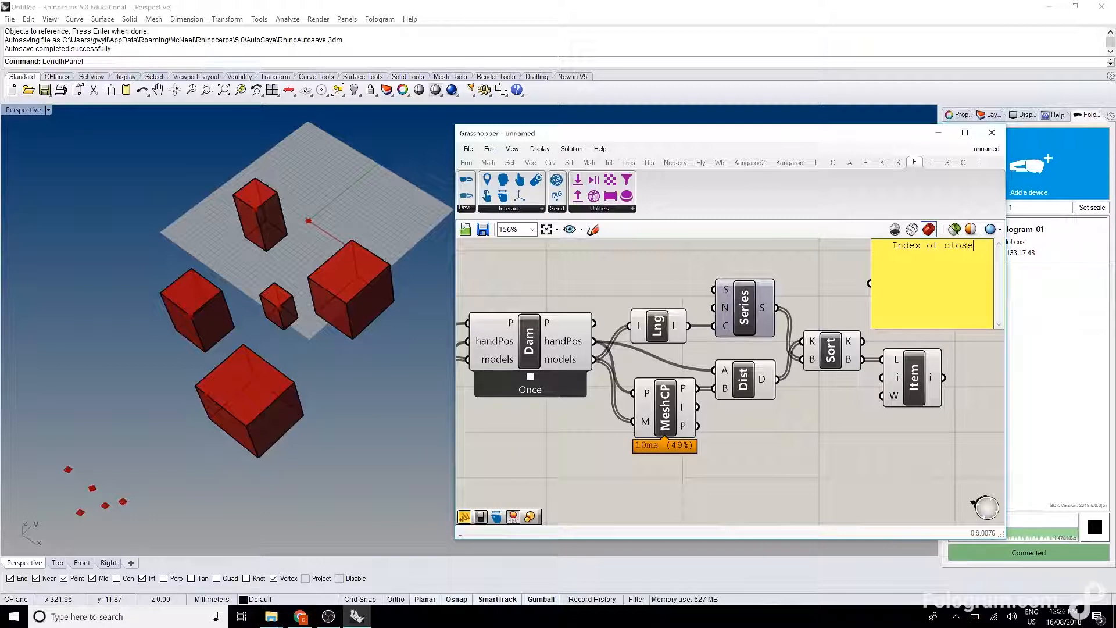
click(822, 282)
Step: Narrow the note panel to roughly the width of the List Item below it
scroll(886, 286, down, 1)
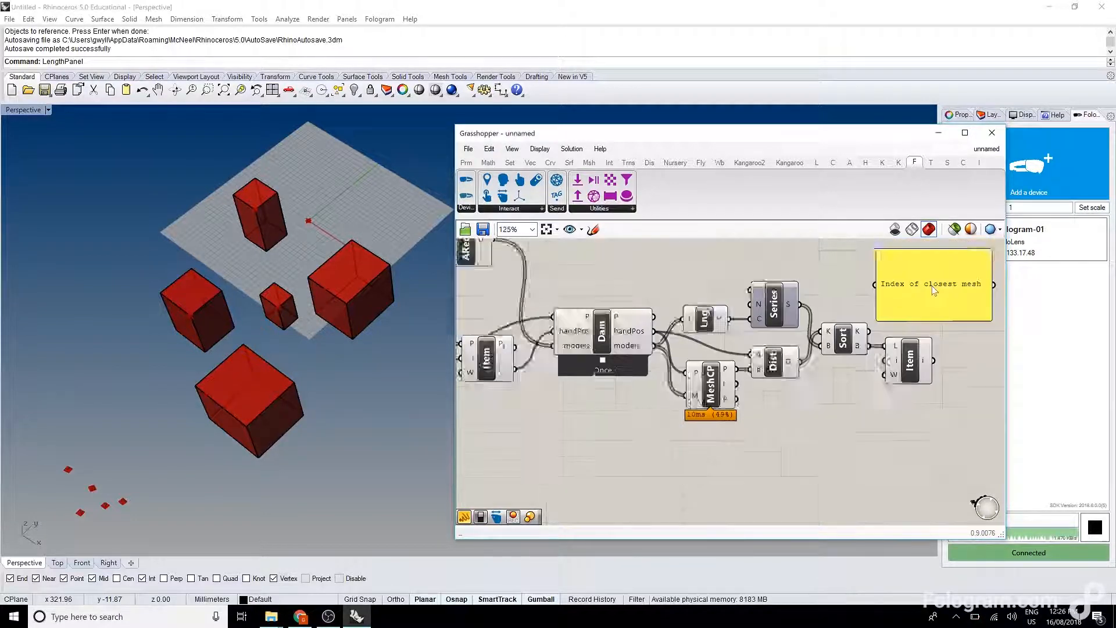
right_drag(981, 304, 895, 310)
drag(900, 301, 847, 301)
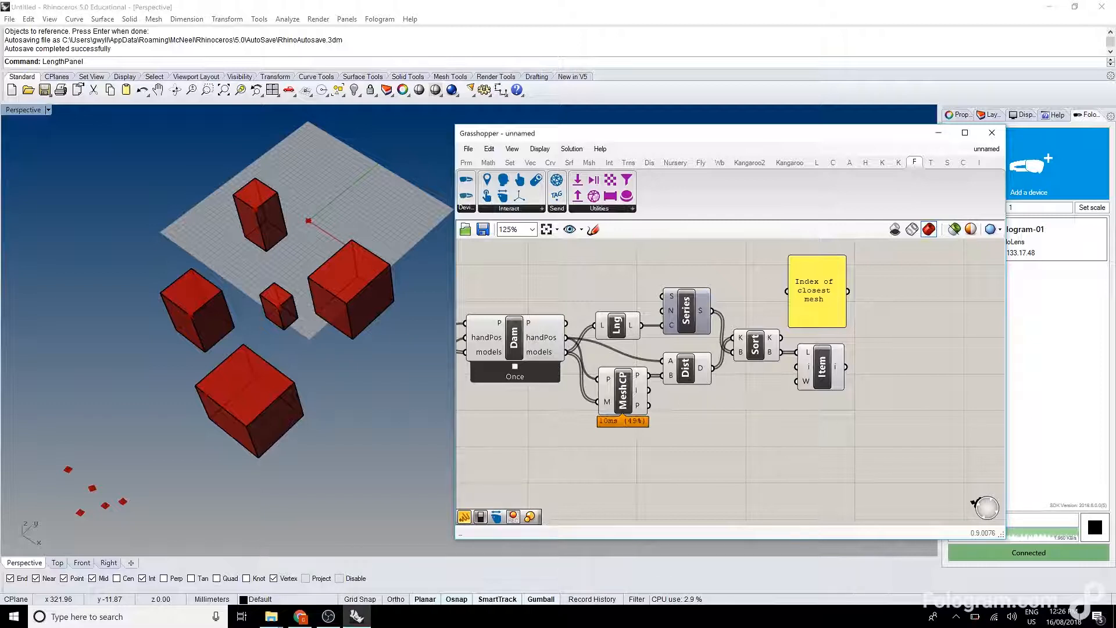
Step: Add a second List Item, feeding Data Dam's models output to L and the first List Item's output to i
double_click(954, 374)
text(list item)
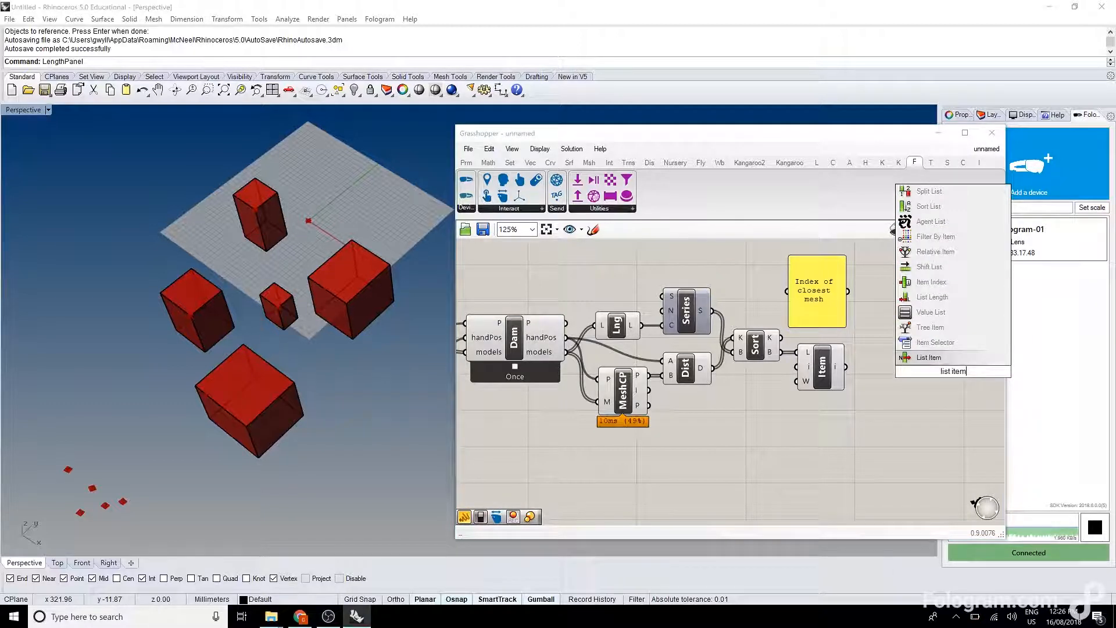
click(929, 357)
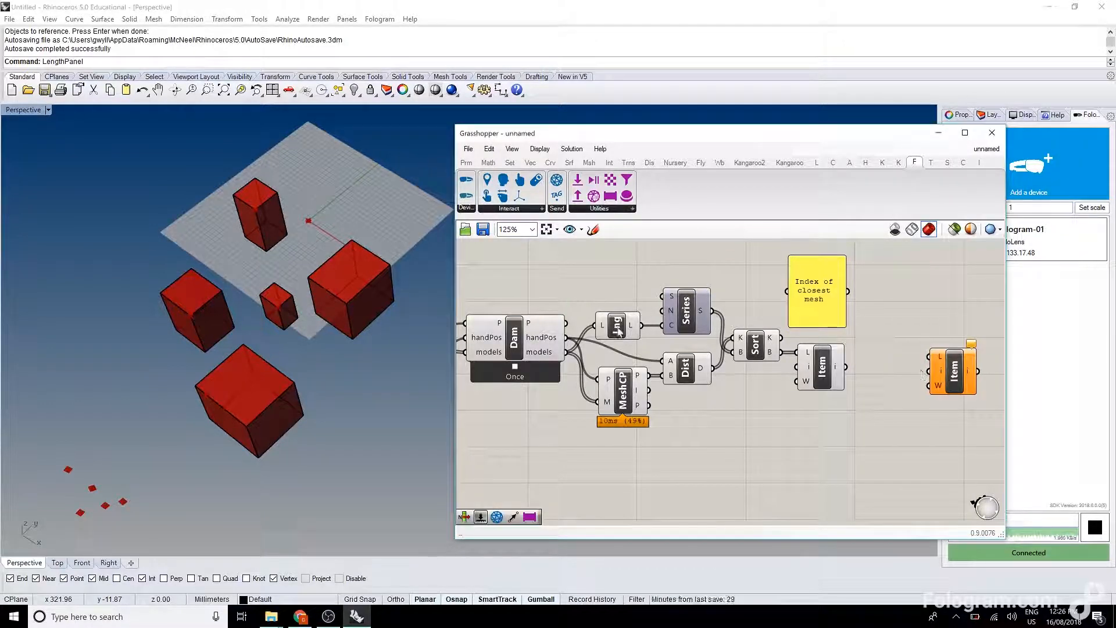
drag(566, 353, 908, 414)
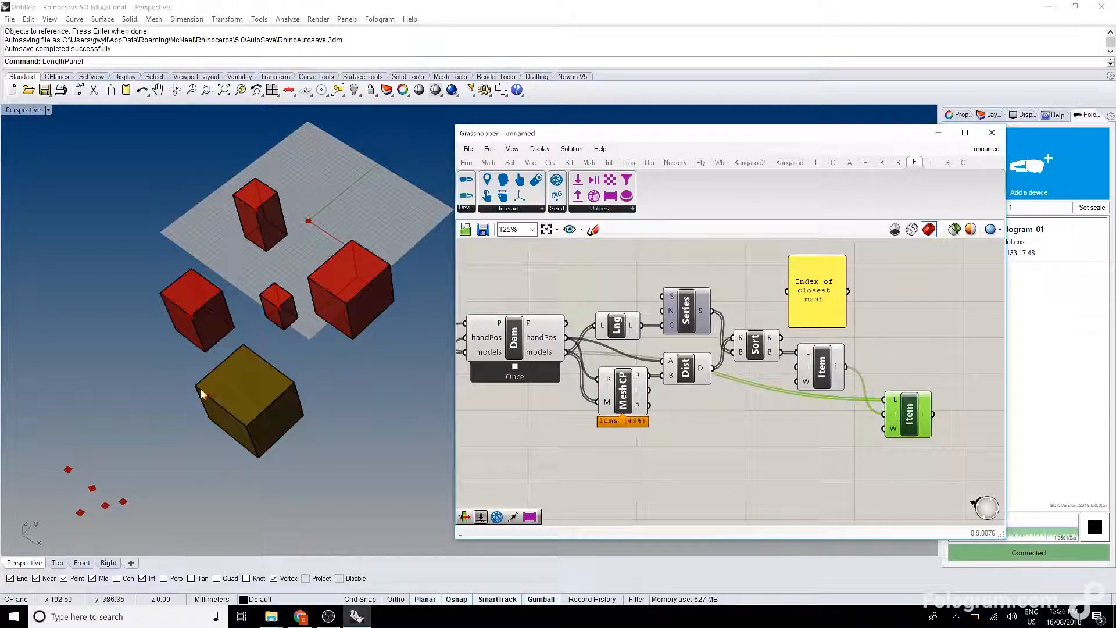
Step: Add a Move component below the second List Item and connect that item's output to Move's G input
right_drag(788, 489, 771, 432)
double_click(771, 431)
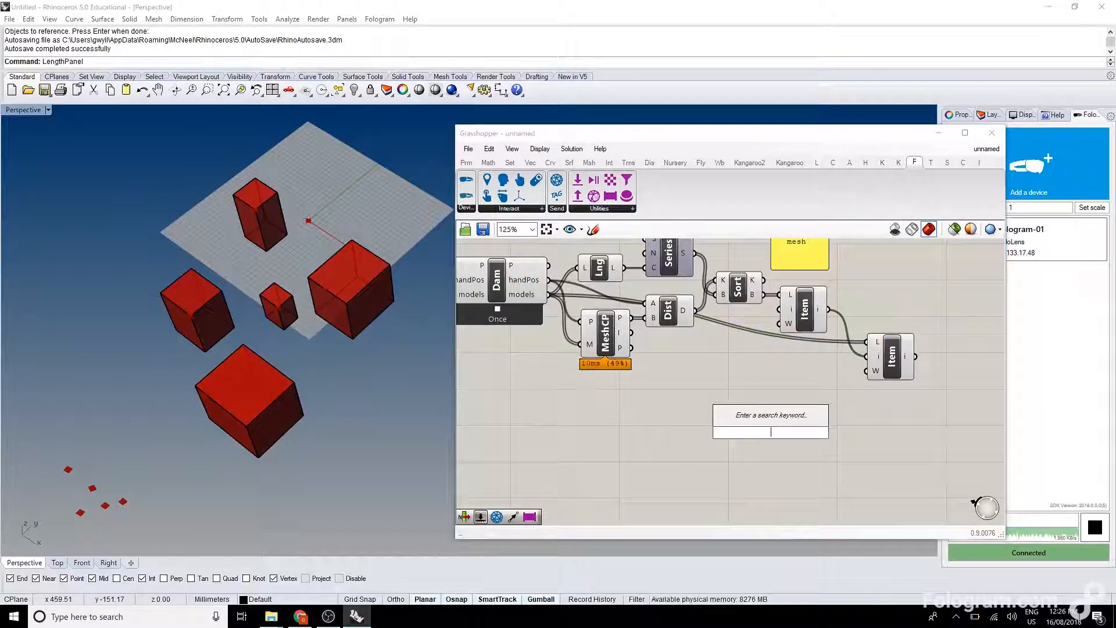
text(move)
click(754, 419)
drag(780, 432, 959, 438)
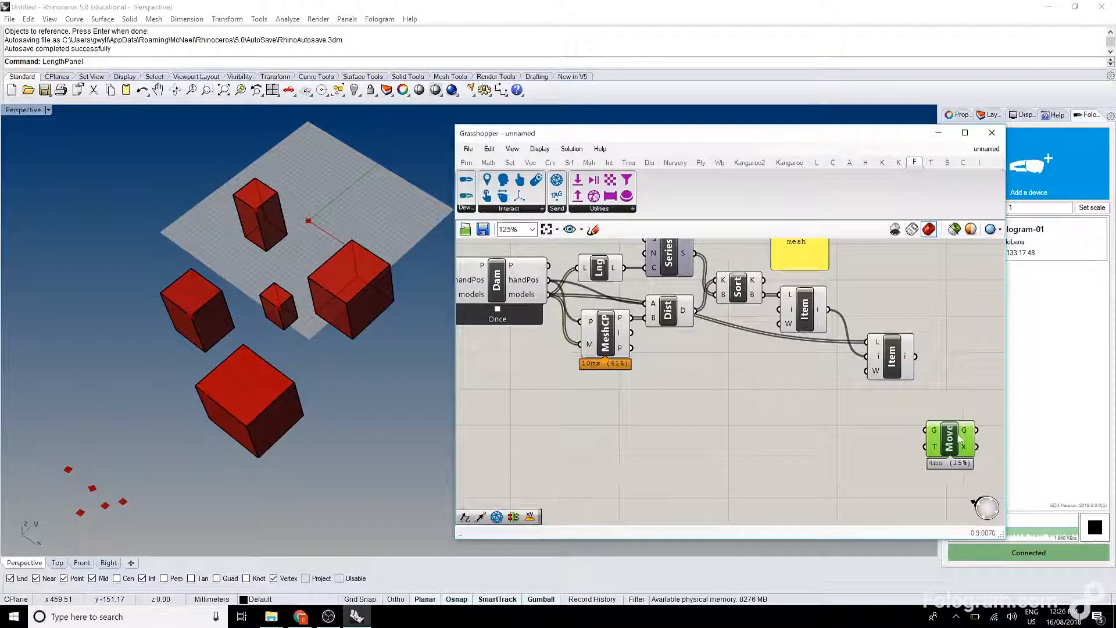
drag(917, 356, 925, 430)
Step: Add a Vector 2Pt, feed its A and B inputs from the hand-position List Item, and connect V to Move's T input
scroll(927, 427, down, 2)
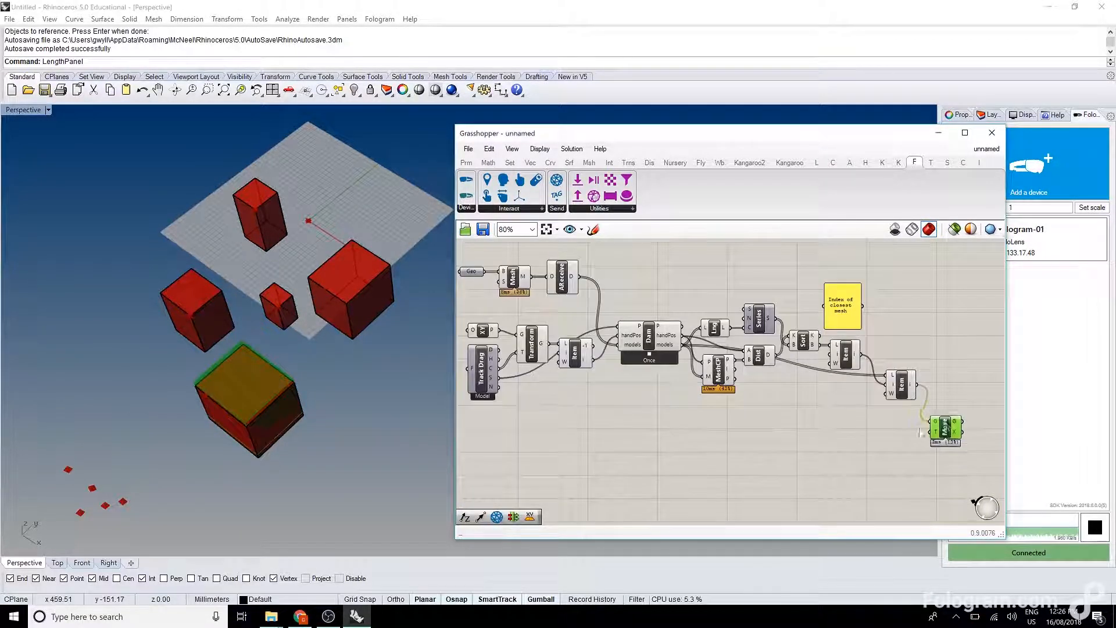
scroll(730, 438, up, 2)
double_click(725, 433)
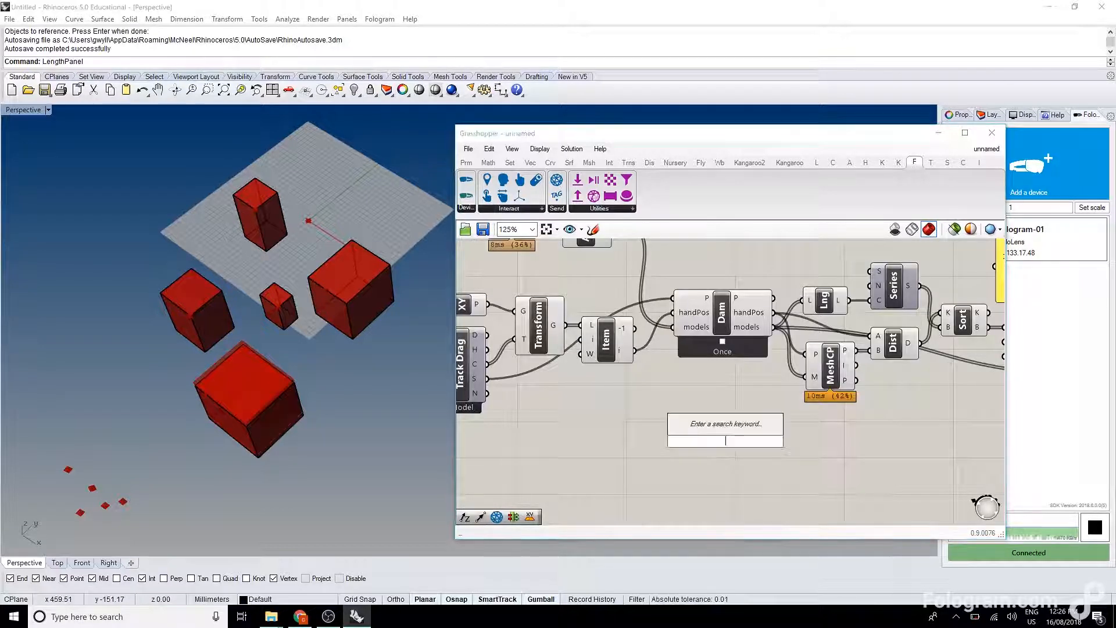
text(vector)
click(705, 353)
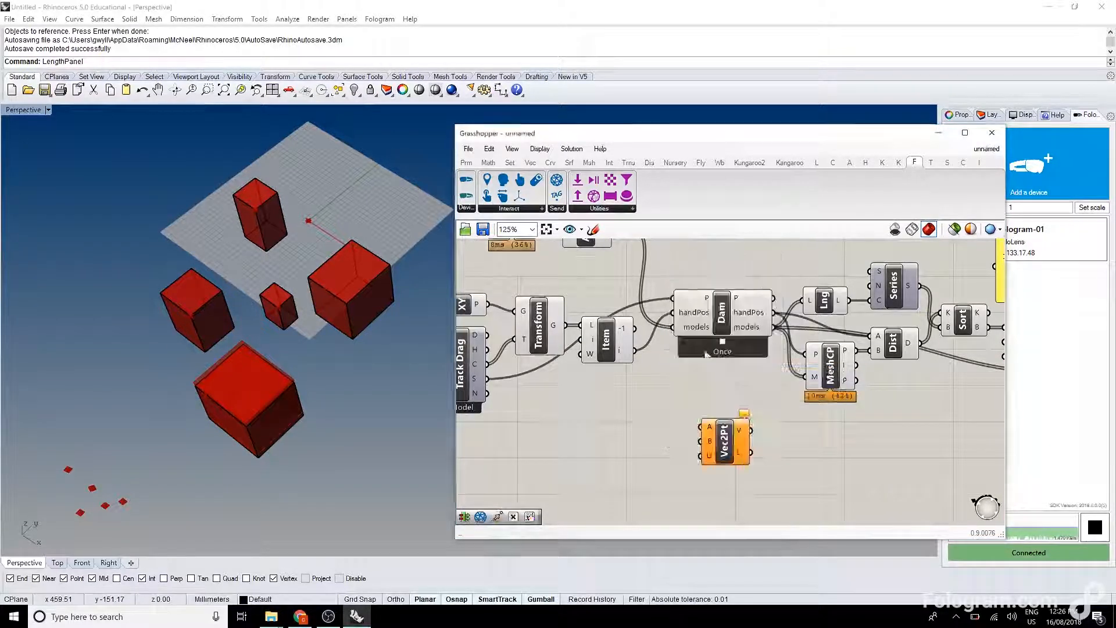
drag(635, 351, 701, 428)
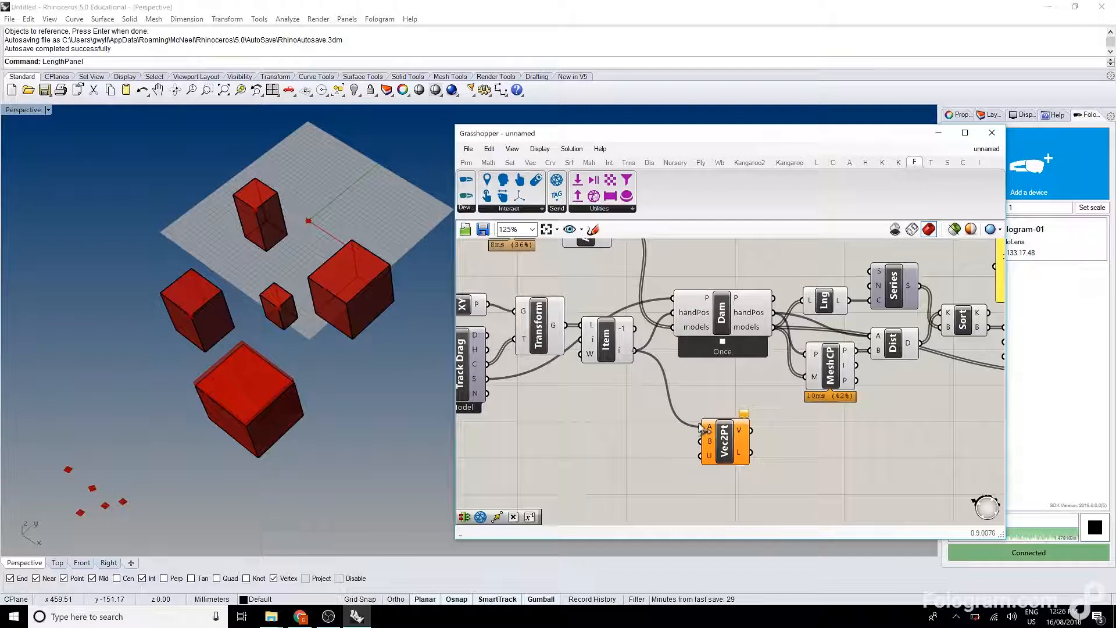
drag(634, 351, 855, 474)
right_drag(852, 476, 580, 453)
drag(608, 441, 912, 430)
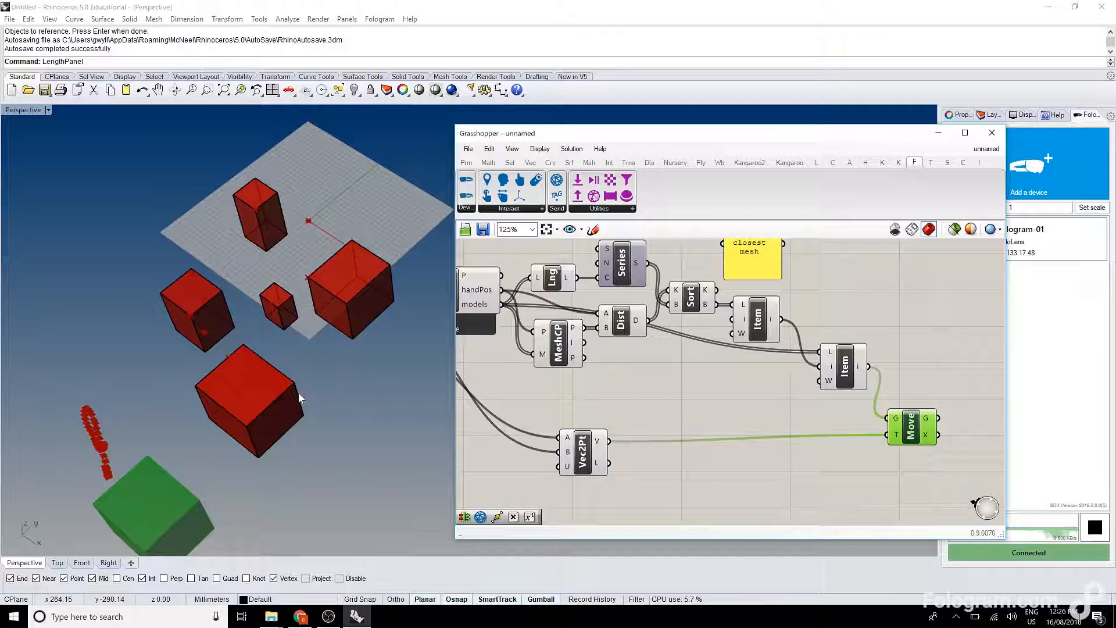
Step: Add a Replace Items component above and beyond Move
scroll(755, 352, down, 2)
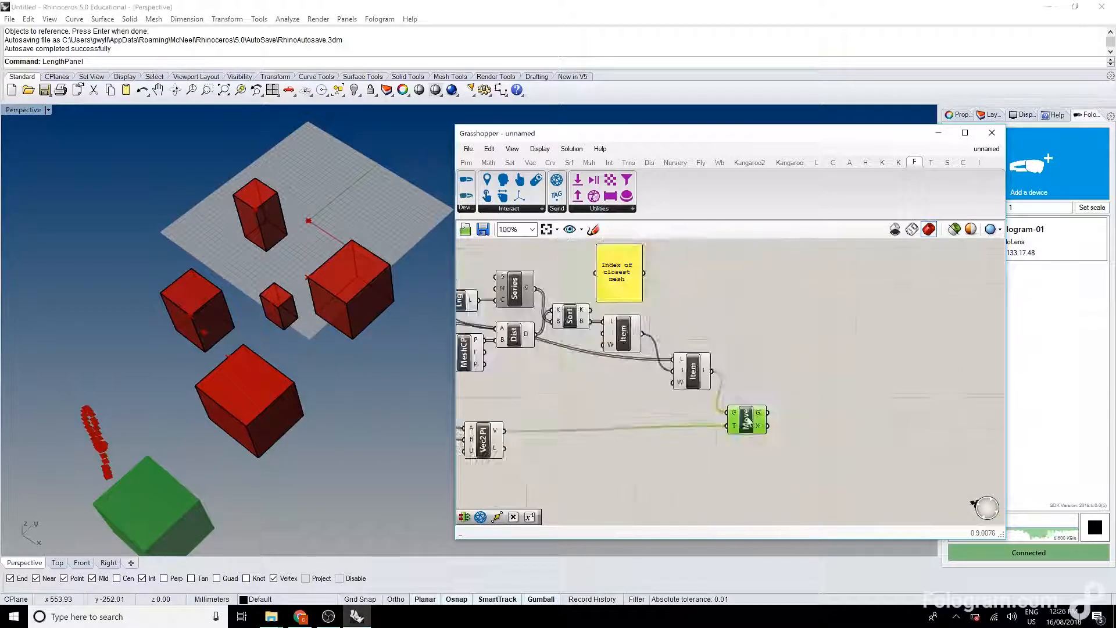
click(755, 353)
double_click(785, 309)
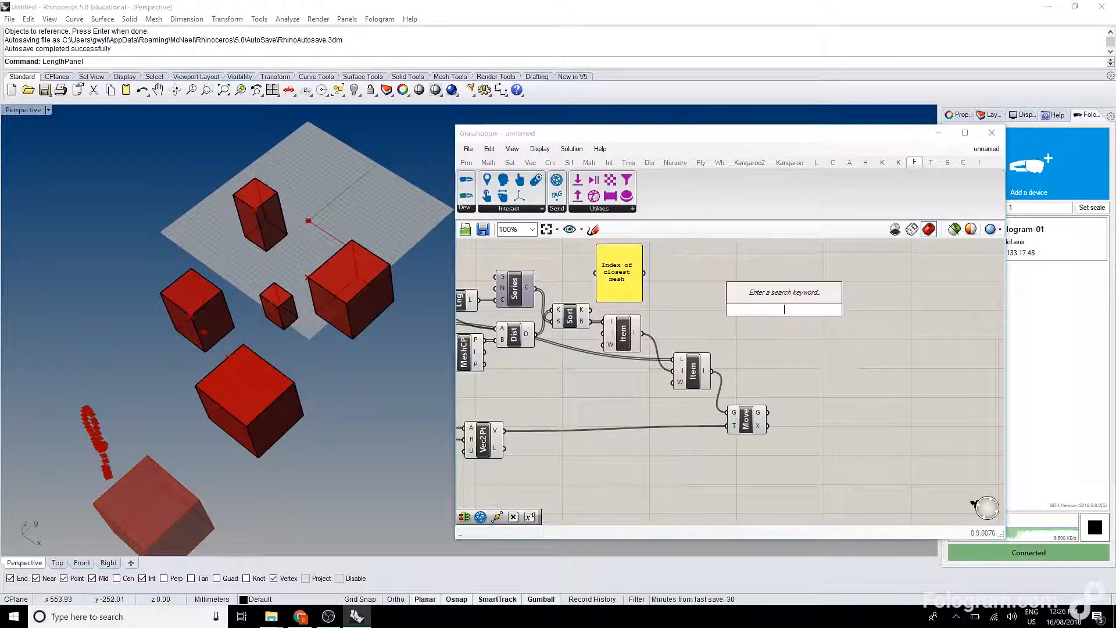
text(replace item)
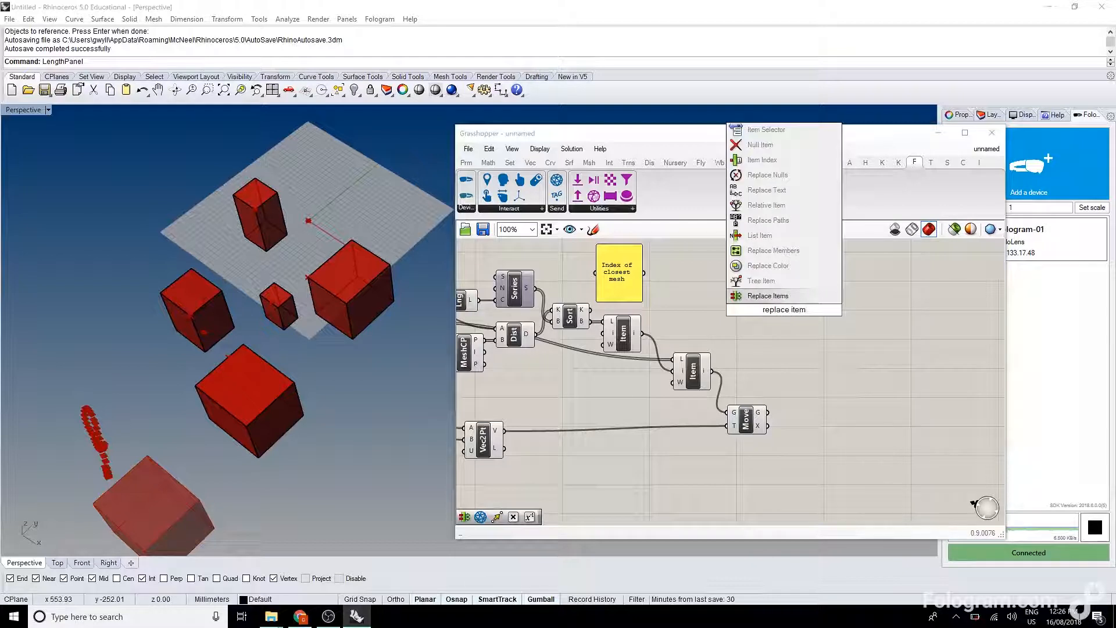
key(Return)
right_drag(781, 351, 853, 346)
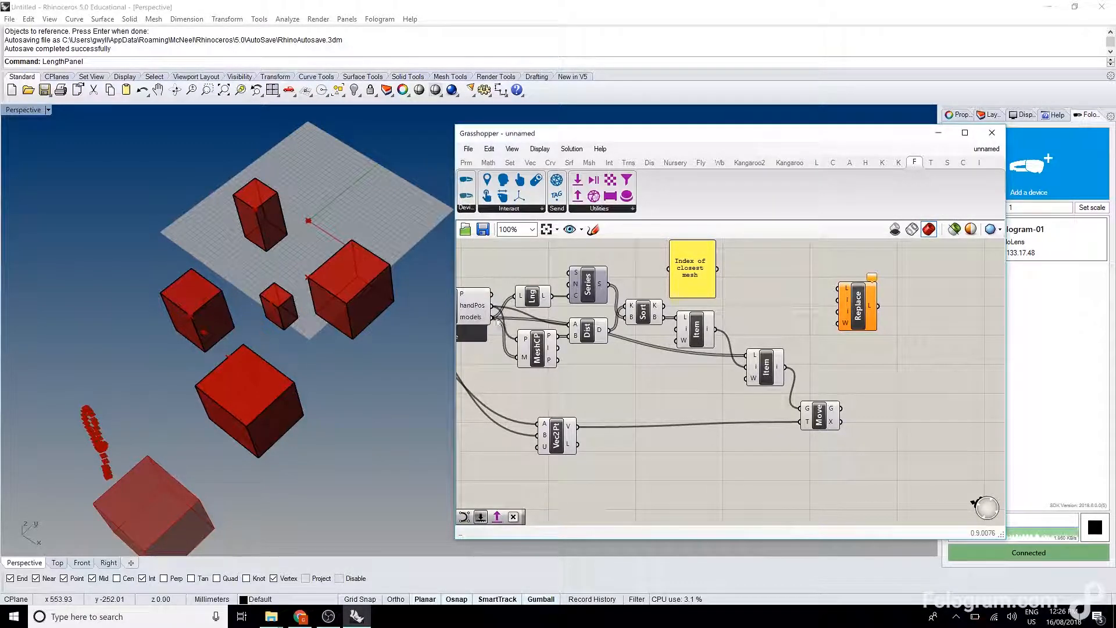
Step: Connect Data Dam's models, Move's G output and the closest-index List Item to Replace Items' list, item and index inputs
right_drag(461, 319, 548, 318)
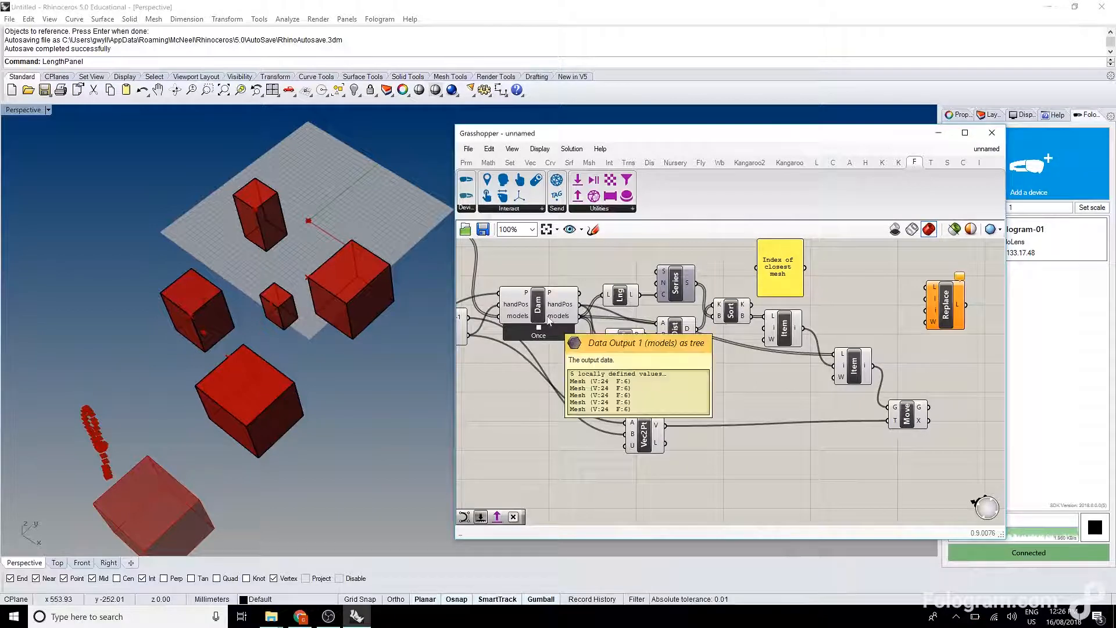
scroll(752, 394, down, 3)
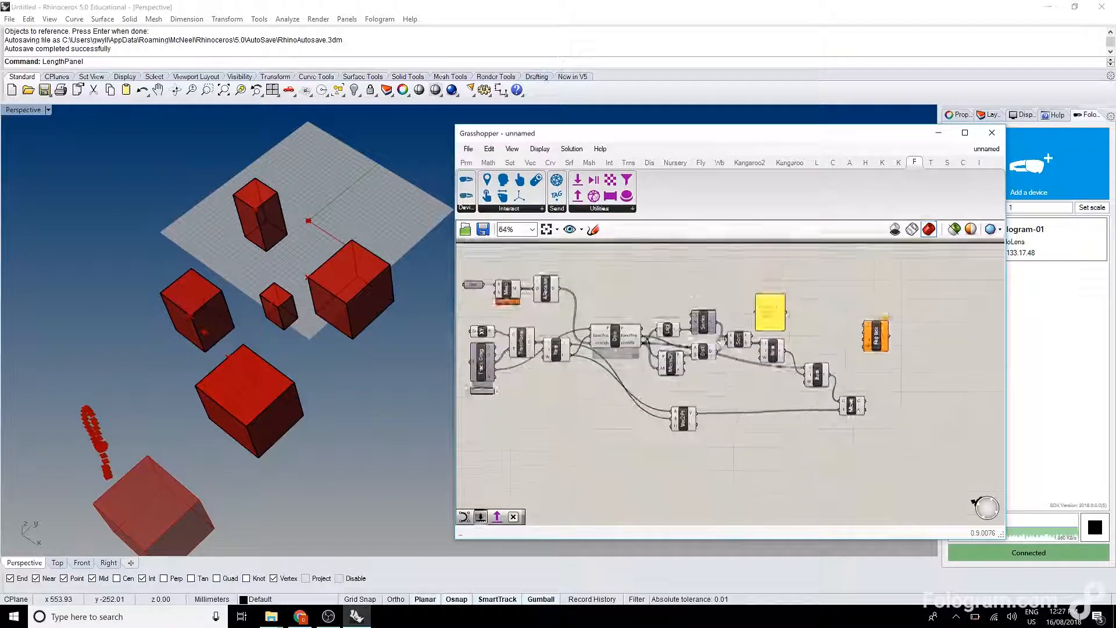
drag(556, 294, 565, 294)
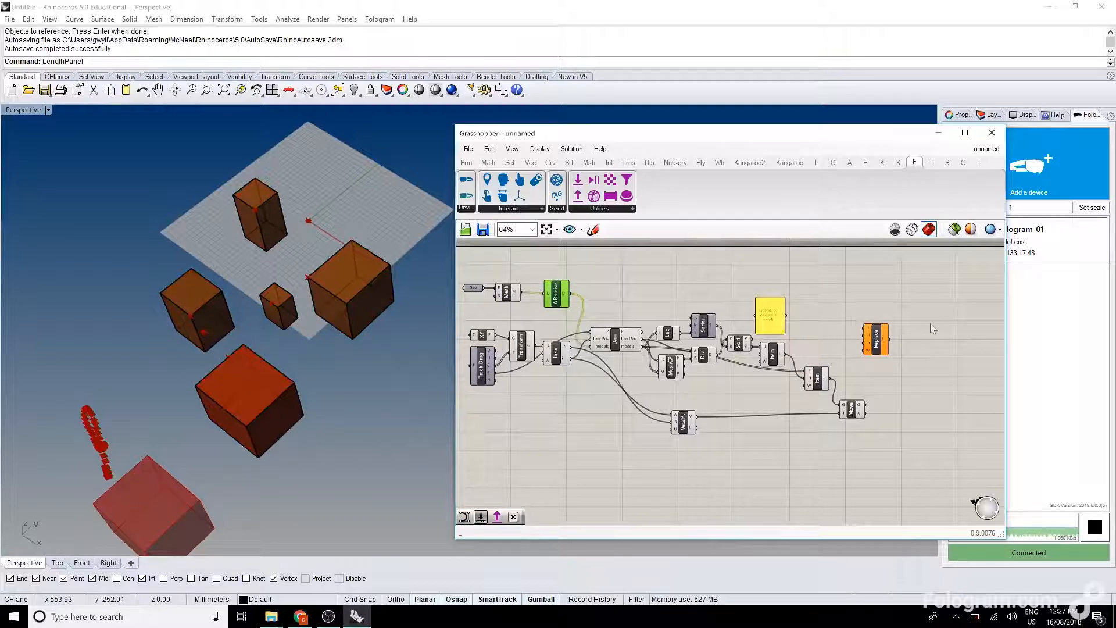
scroll(932, 329, up, 2)
drag(910, 321, 527, 338)
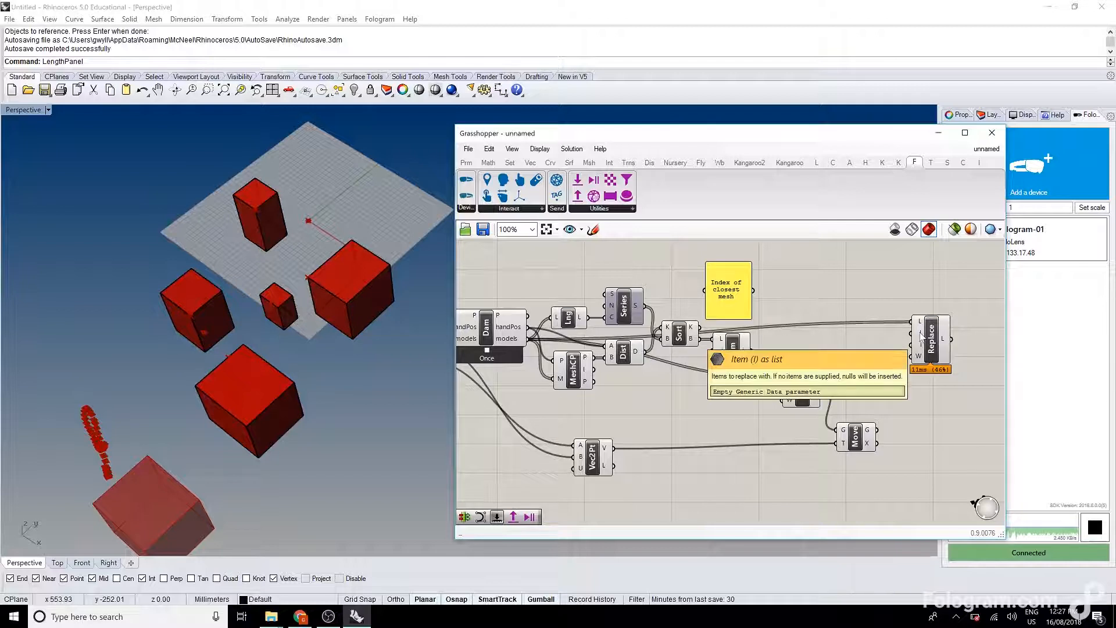
drag(912, 333, 876, 429)
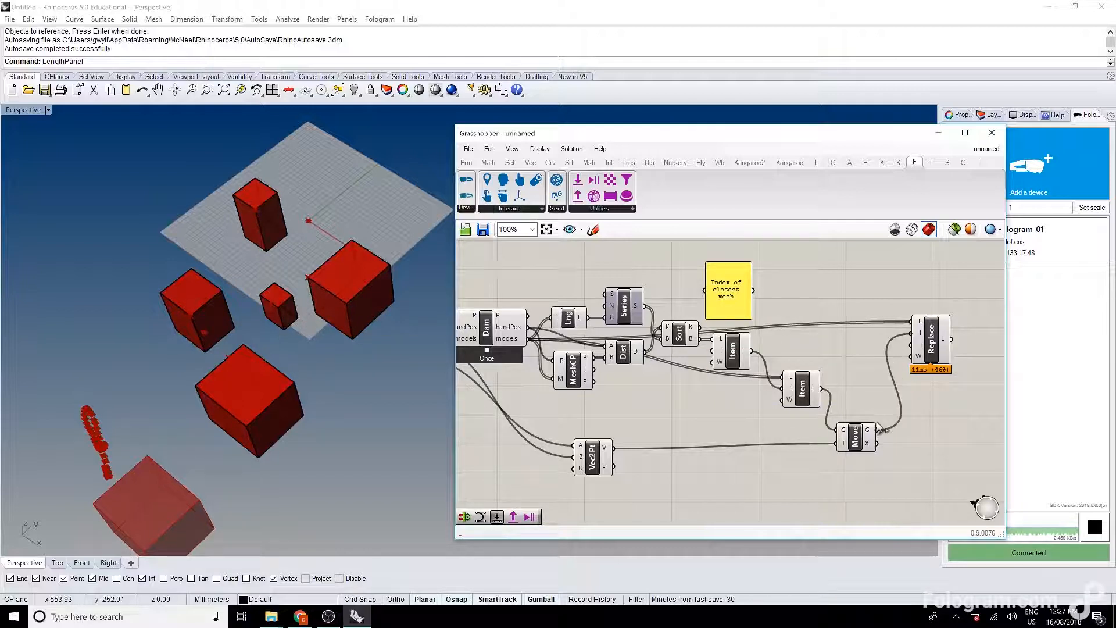
drag(918, 346, 751, 351)
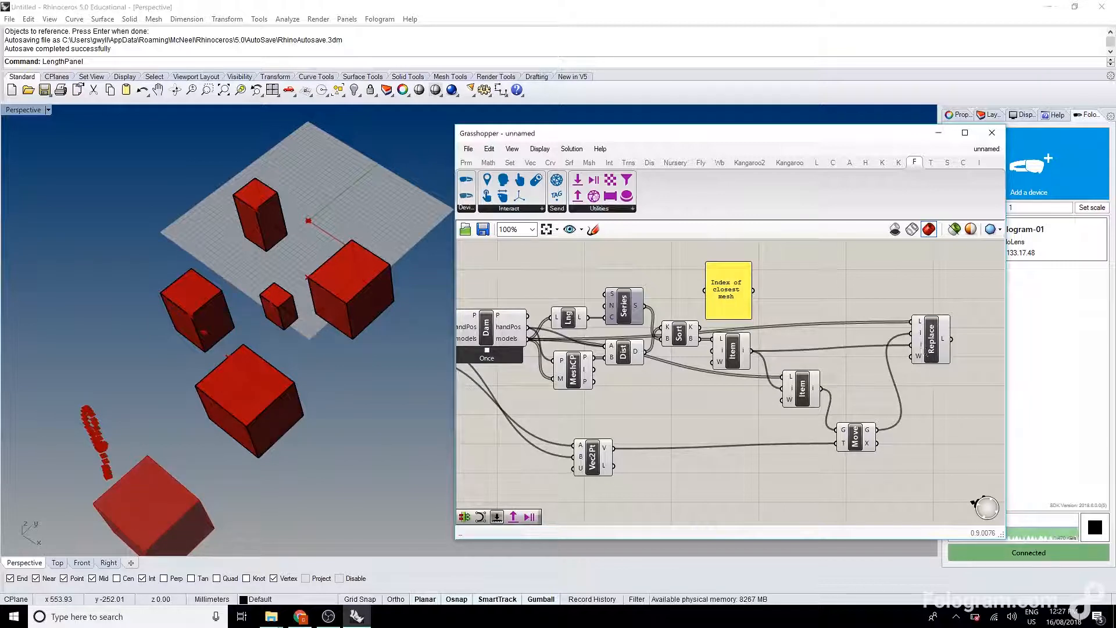
drag(930, 340, 926, 352)
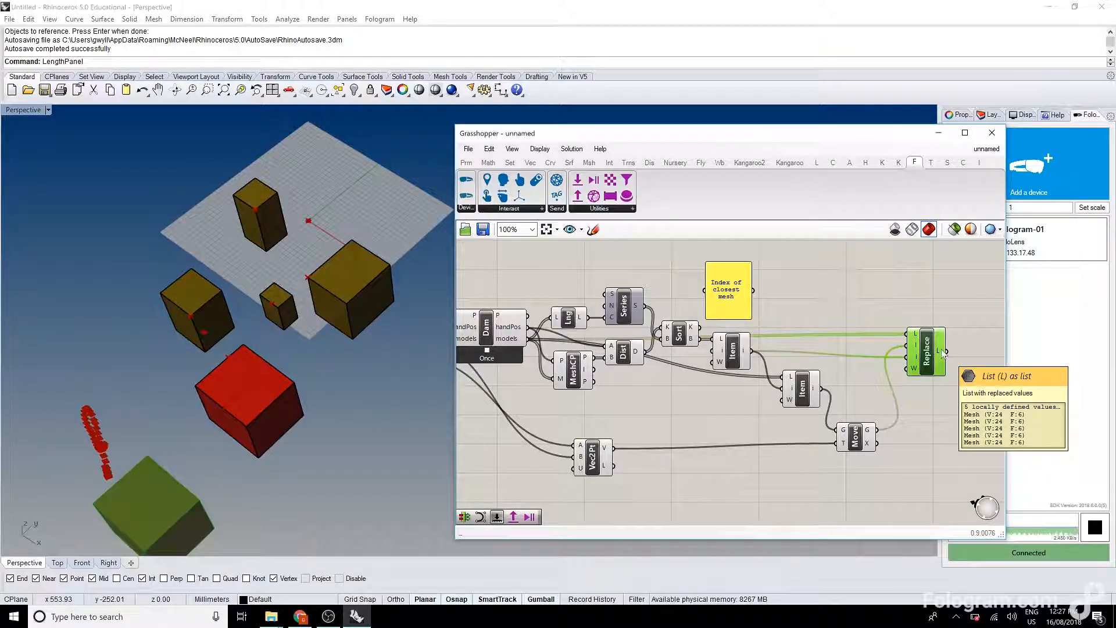
Step: Turn off the preview of all components except Replace Items
scroll(894, 434, down, 1)
drag(862, 494, 458, 277)
right_drag(549, 281, 691, 282)
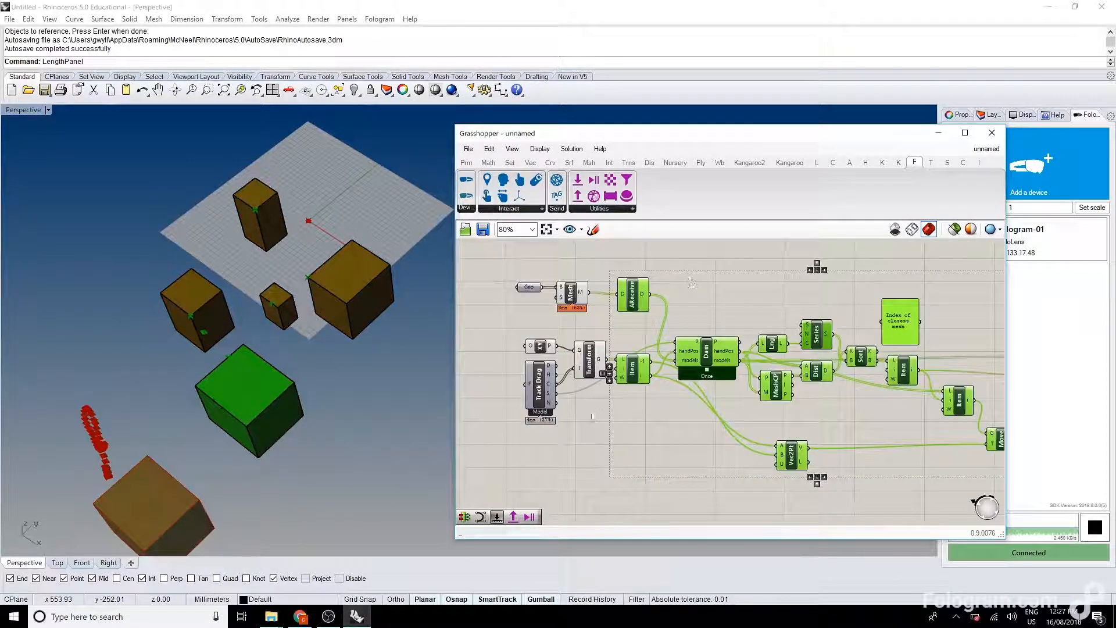
shift+drag(596, 422, 515, 286)
middle_click(487, 258)
click(513, 284)
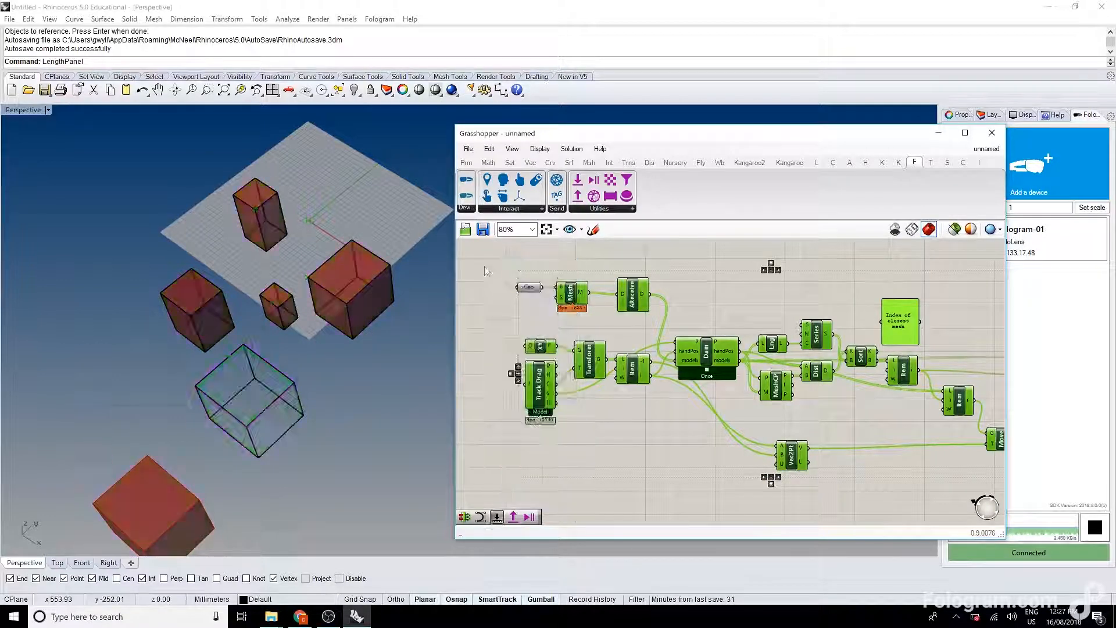
click(483, 265)
Step: Select all the original boxes in the Rhino viewport and hide them
scroll(749, 322, down, 2)
right_drag(750, 322, 610, 312)
scroll(817, 331, up, 2)
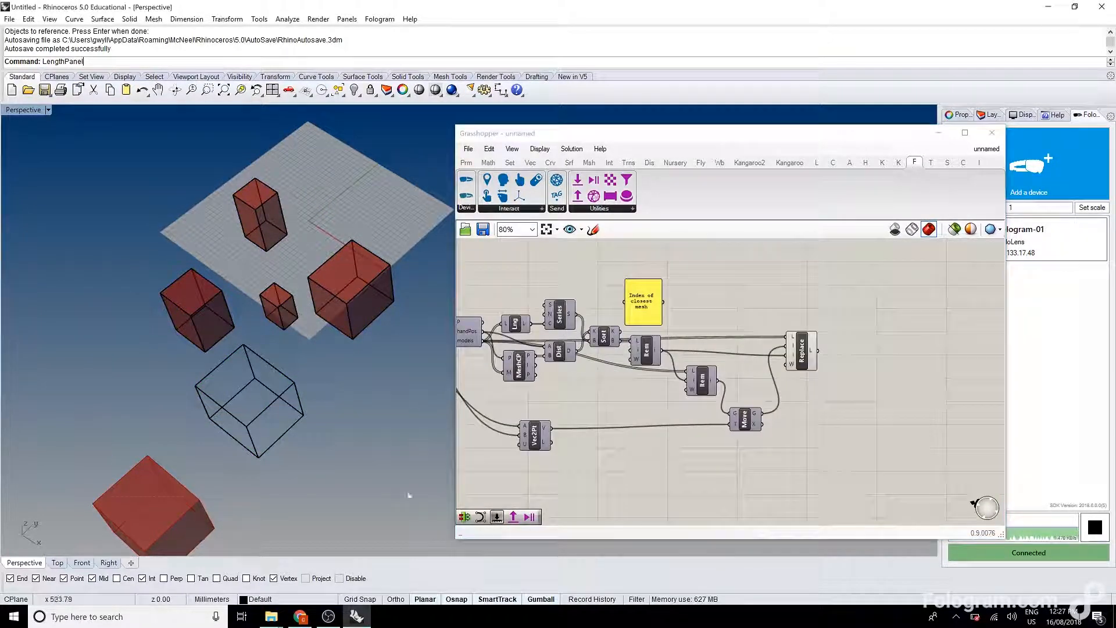
drag(409, 495, 66, 182)
text(hide)
key(Return)
key(Return)
right_drag(223, 290, 203, 283)
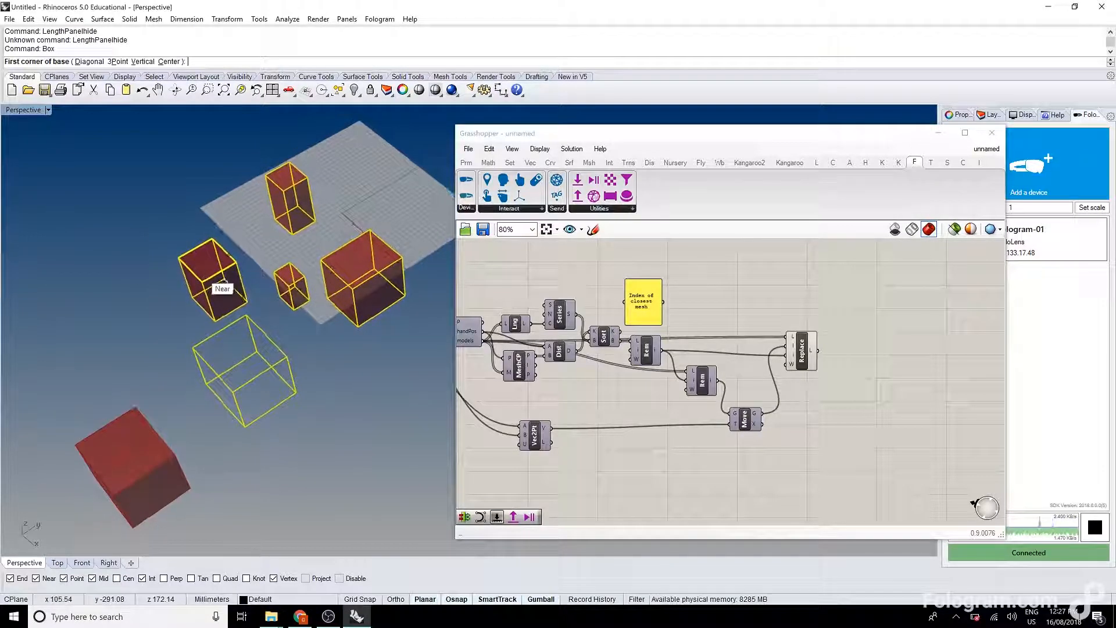
key(Escape)
text(hide)
key(Return)
Step: Select Replace Items to inspect its output meshes in the viewport
click(803, 349)
scroll(802, 349, up, 2)
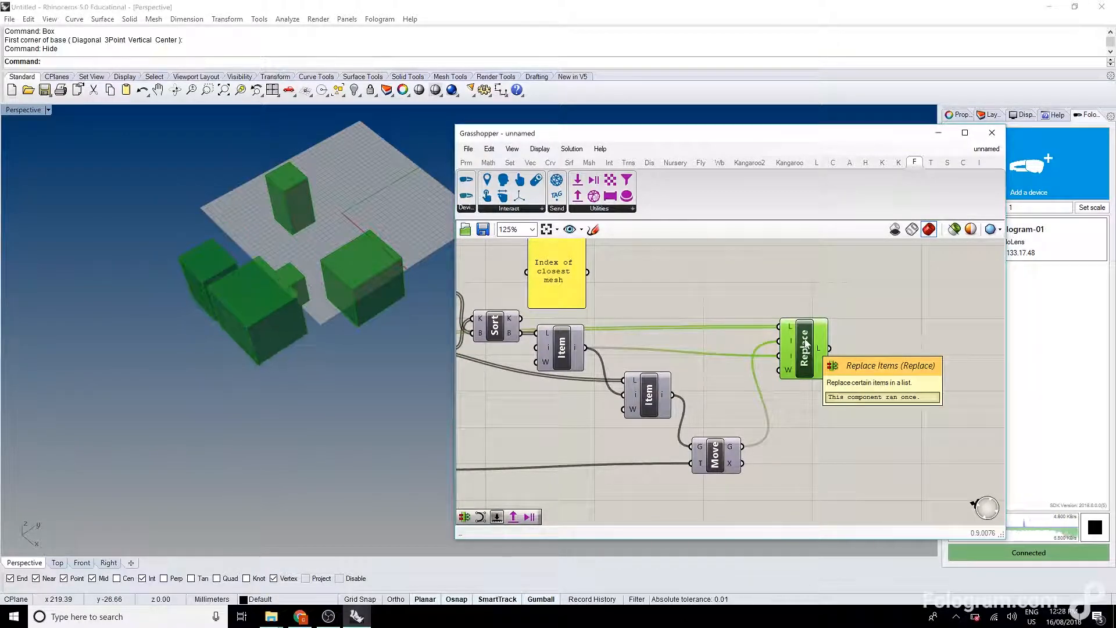
Step: Trace the dragging logic from Track Drag, ASync Receive and Data Dam through Move to Replace Items
right_drag(196, 247, 214, 290)
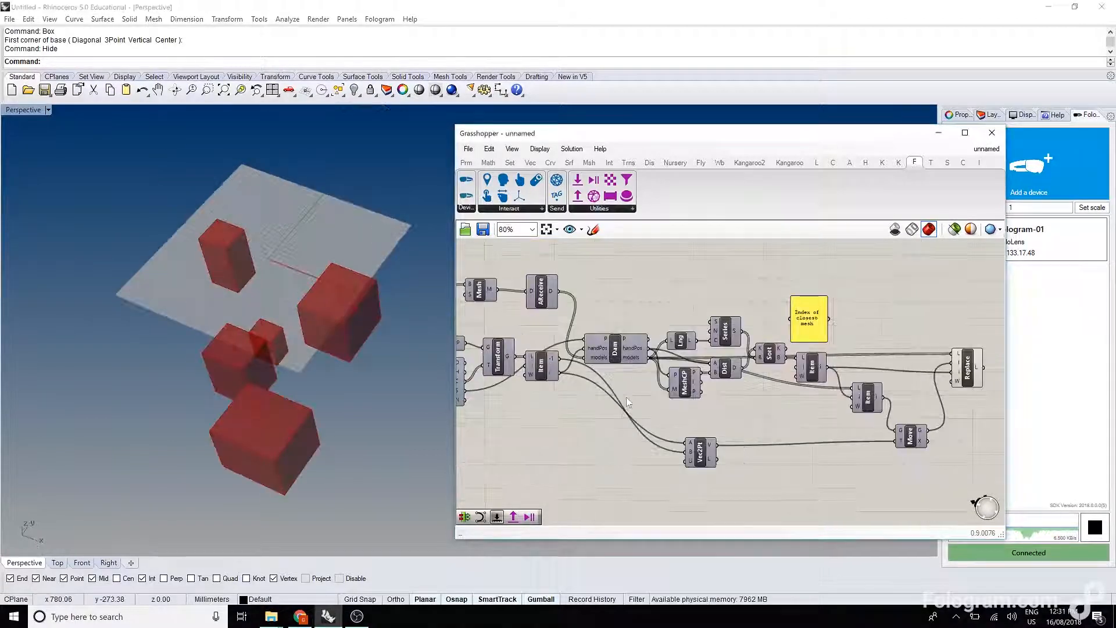
scroll(569, 389, up, 5)
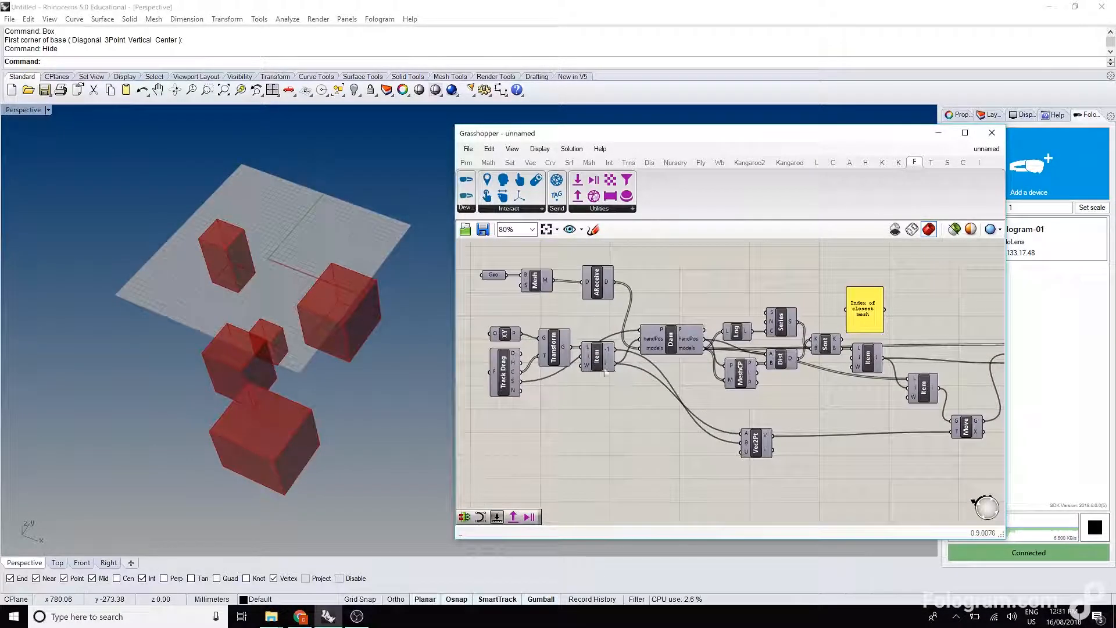
drag(531, 372, 520, 385)
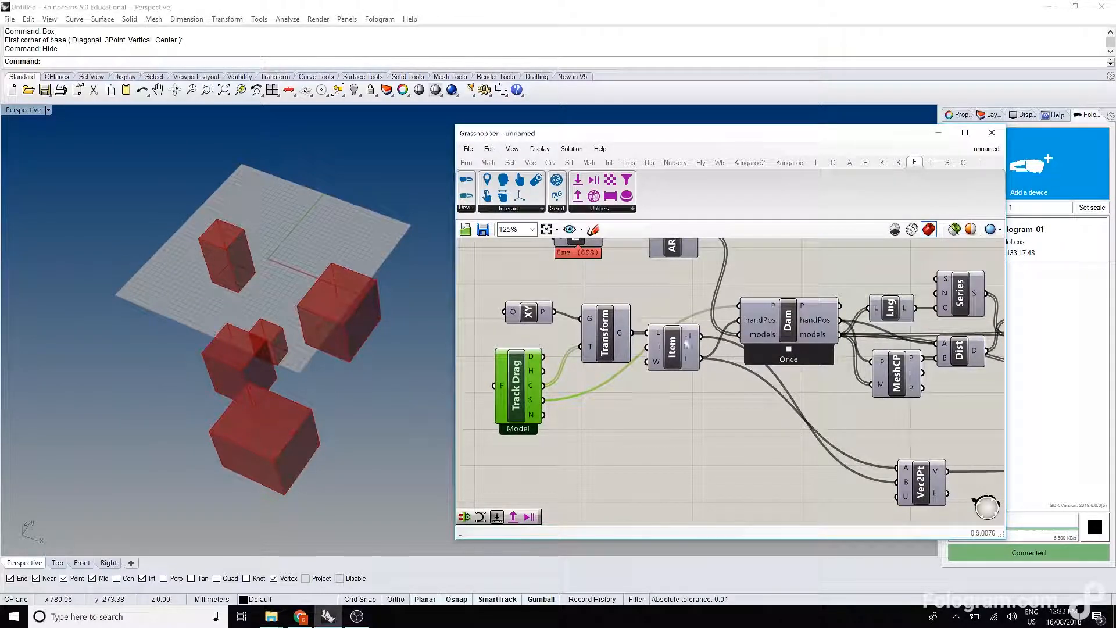
right_drag(693, 363, 655, 418)
drag(752, 370, 752, 351)
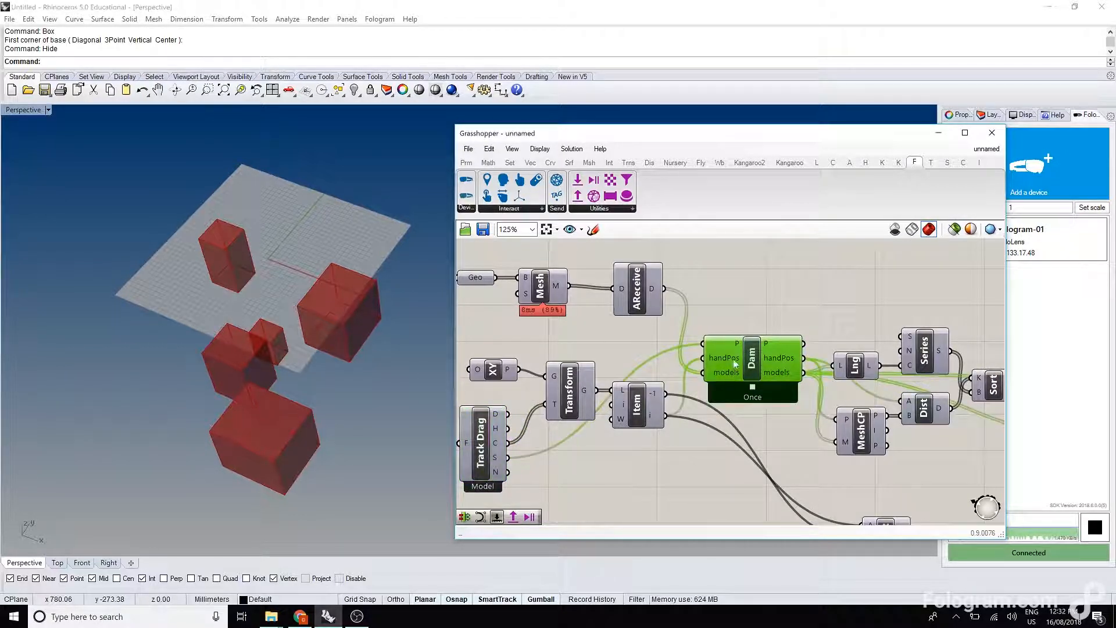
drag(637, 280, 622, 278)
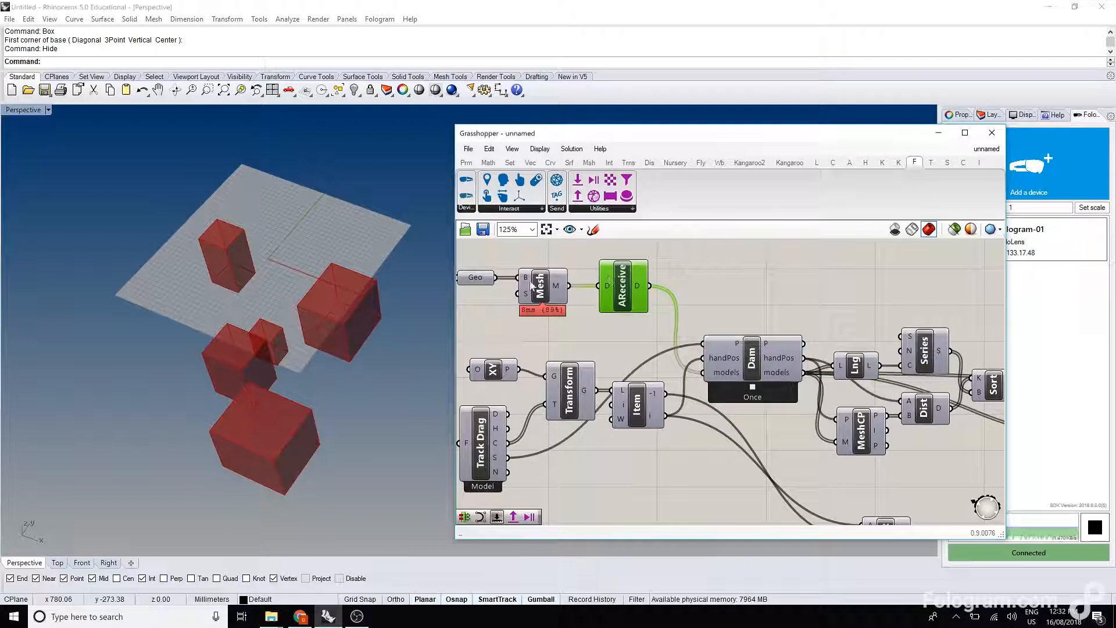
mouse_move(560, 285)
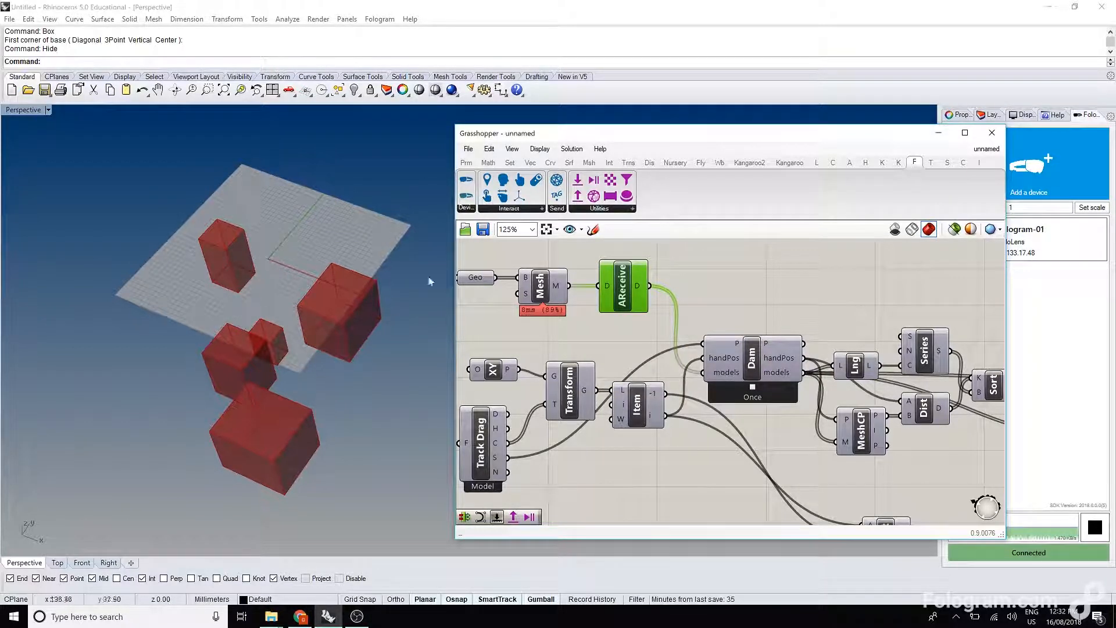
scroll(574, 336, down, 3)
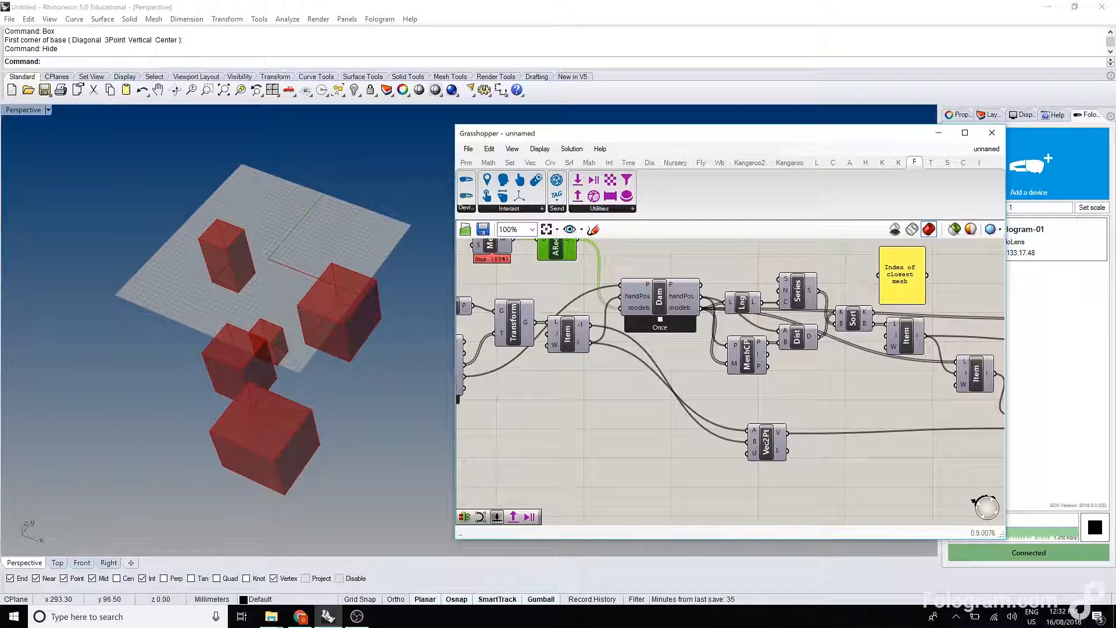
scroll(855, 349, down, 1)
right_drag(939, 363, 835, 329)
click(890, 375)
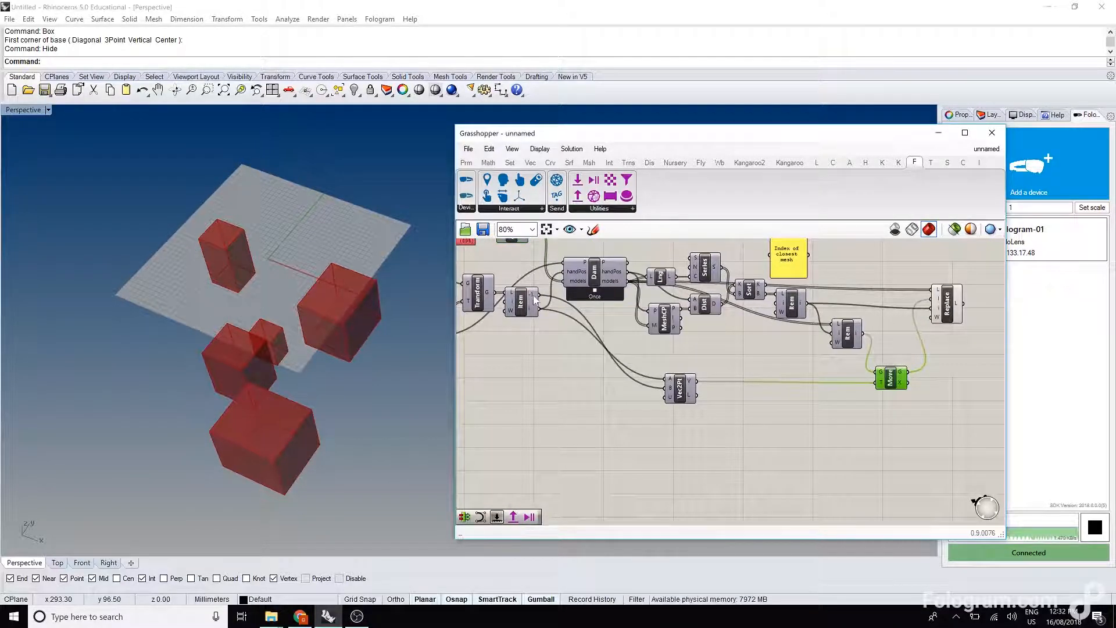
mouse_move(535, 298)
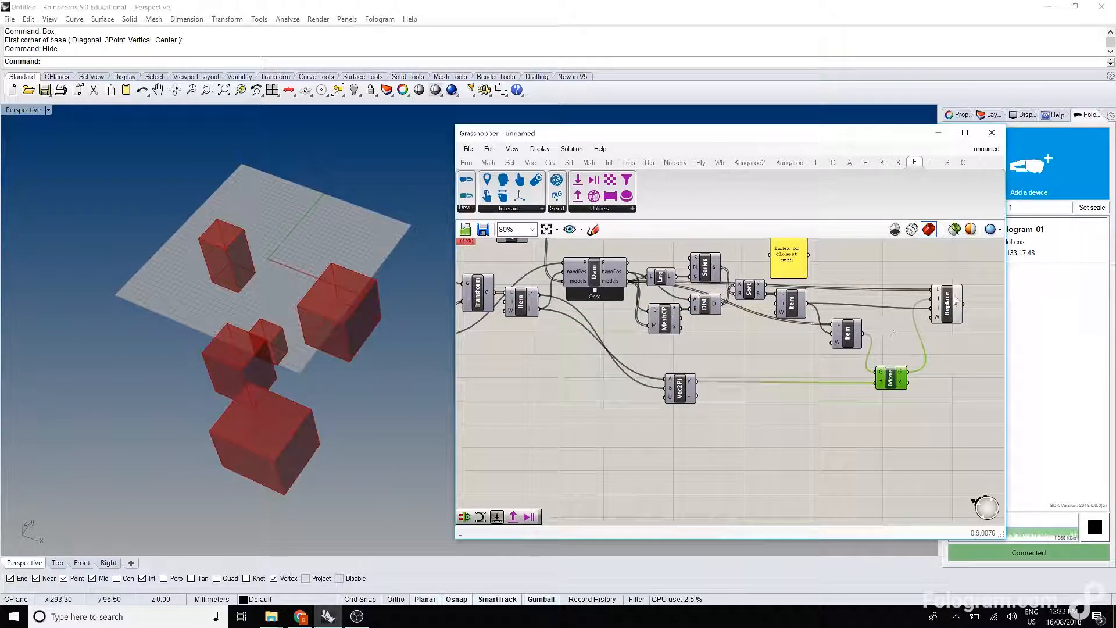
drag(956, 300, 951, 291)
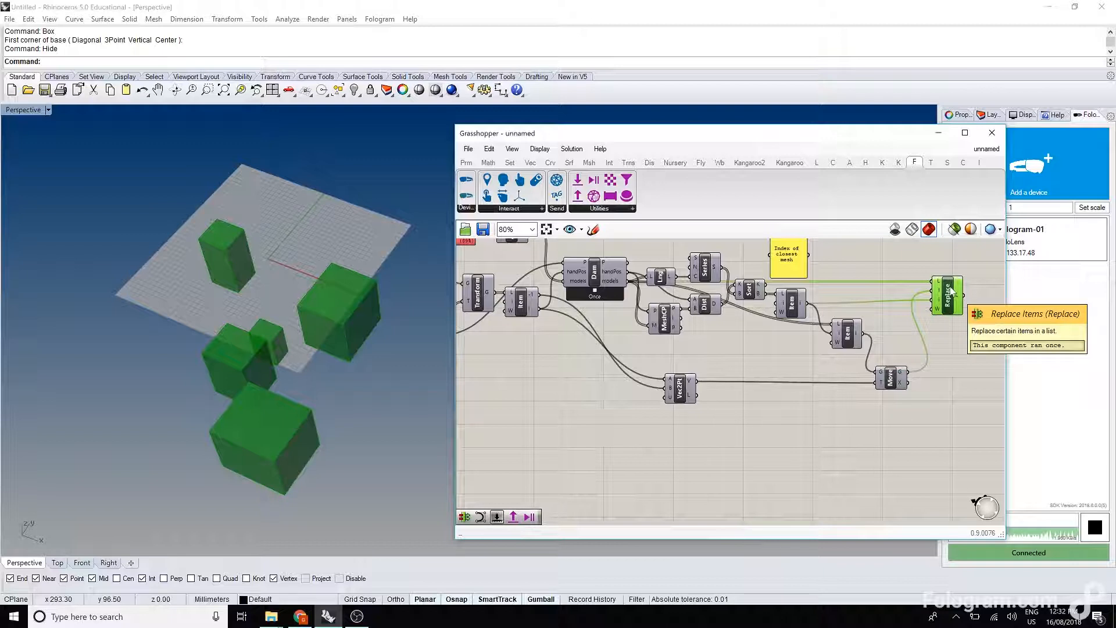
Step: Compare ASync Receive's original meshes with the updated mesh list from Replace Items
right_drag(571, 306, 667, 373)
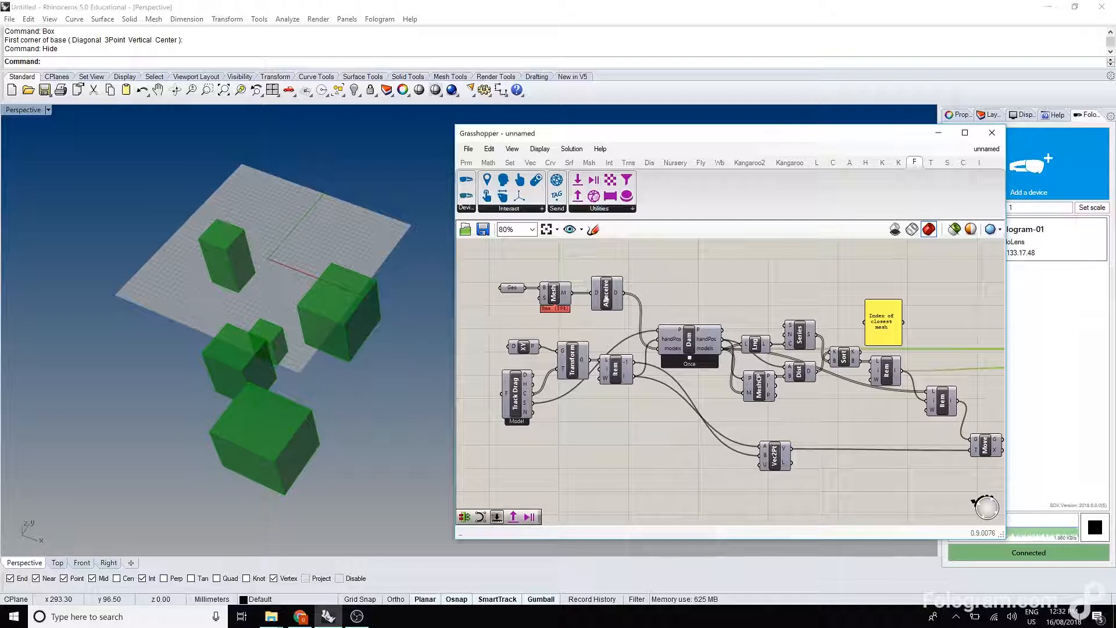
click(610, 293)
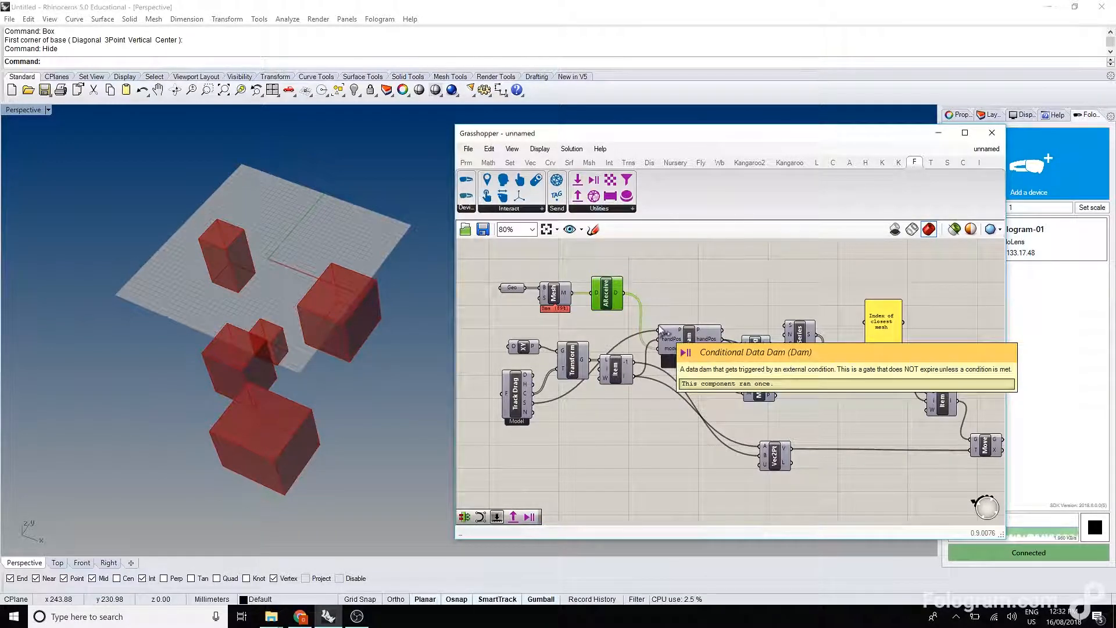
mouse_move(607, 297)
mouse_down()
mouse_move(626, 281)
mouse_move(606, 264)
mouse_move(603, 285)
mouse_move(624, 279)
mouse_move(610, 275)
mouse_move(608, 293)
mouse_up()
scroll(758, 341, down, 3)
scroll(757, 341, up, 3)
click(814, 321)
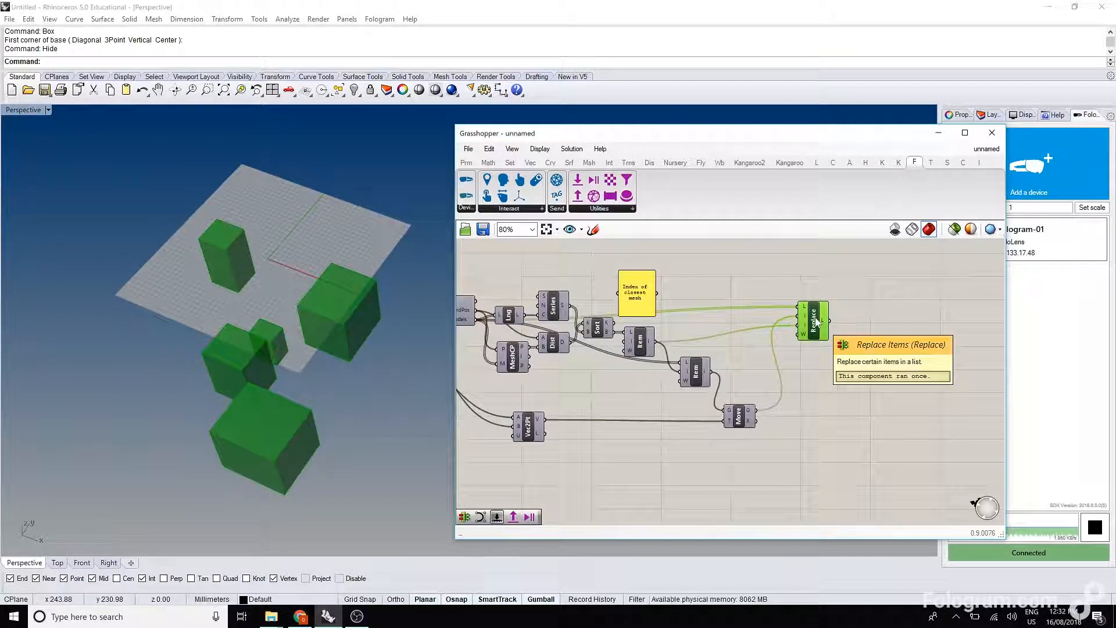
right_drag(654, 372, 838, 374)
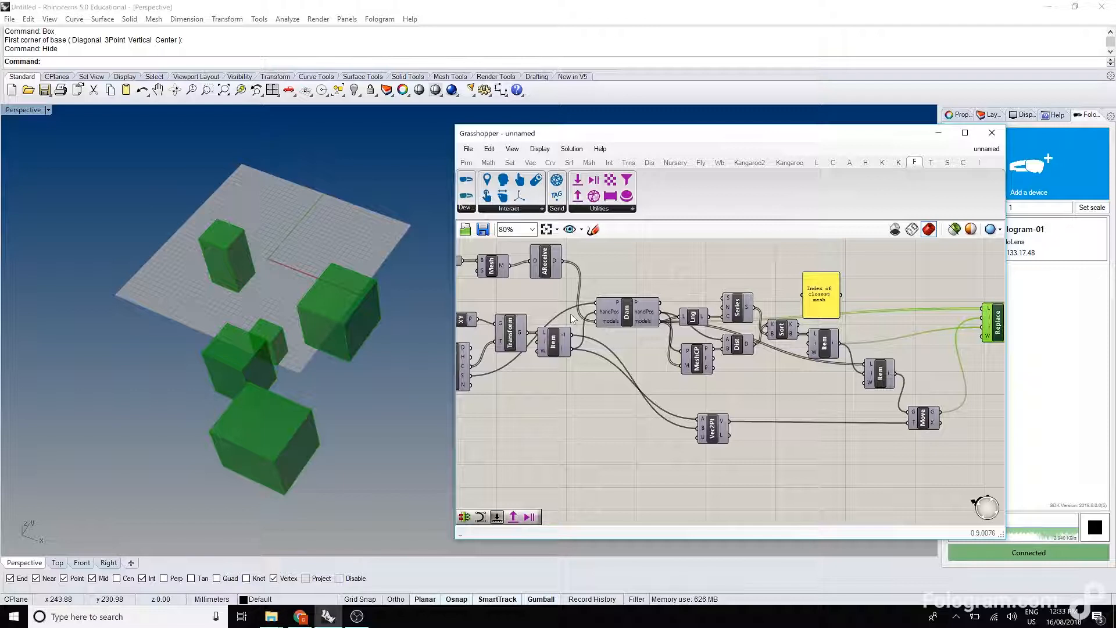
Step: Add Fologram's ASync Send component above Replace Items
right_drag(919, 261, 874, 316)
double_click(973, 288)
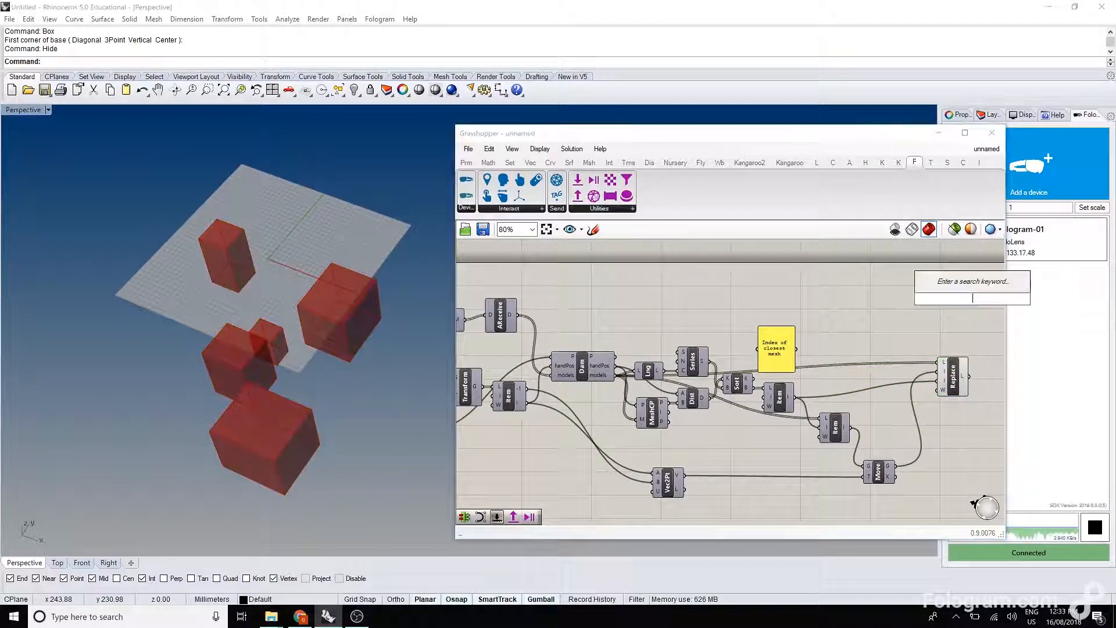
click(631, 208)
drag(621, 245, 949, 320)
Step: Examine ASync Receive with its incoming mesh data and its connection to Data Dam
right_drag(461, 307, 509, 299)
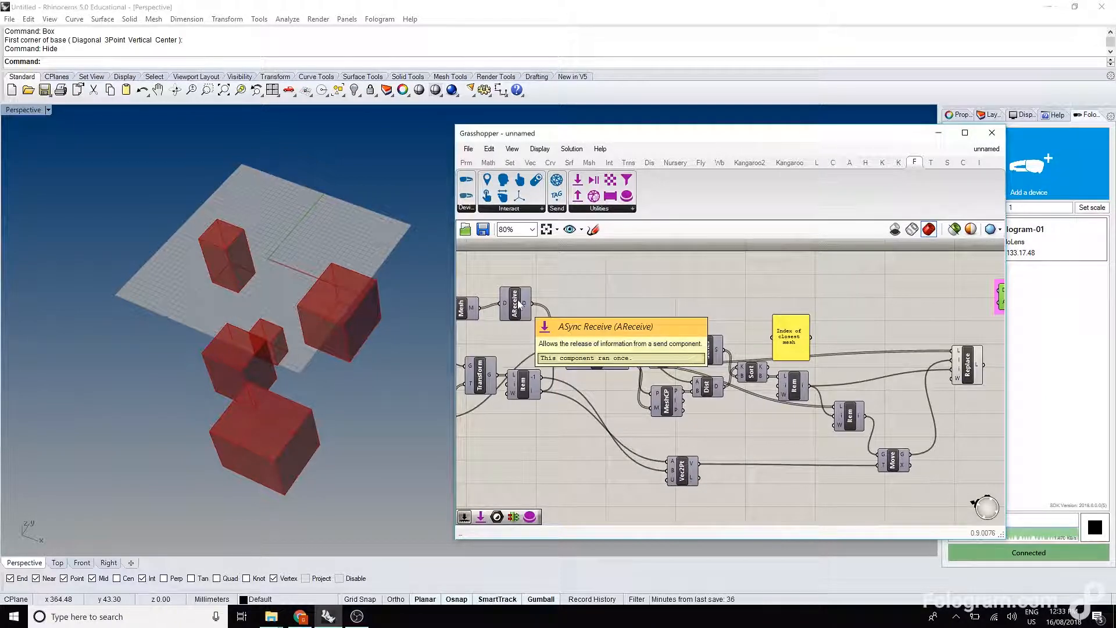
scroll(519, 303, up, 4)
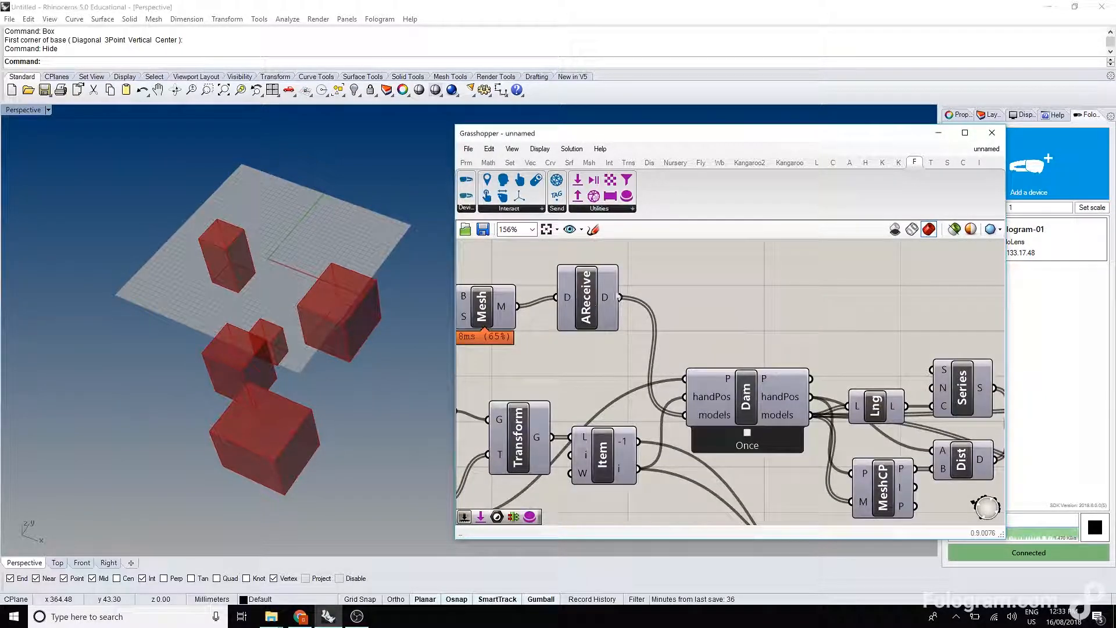
drag(573, 297, 571, 303)
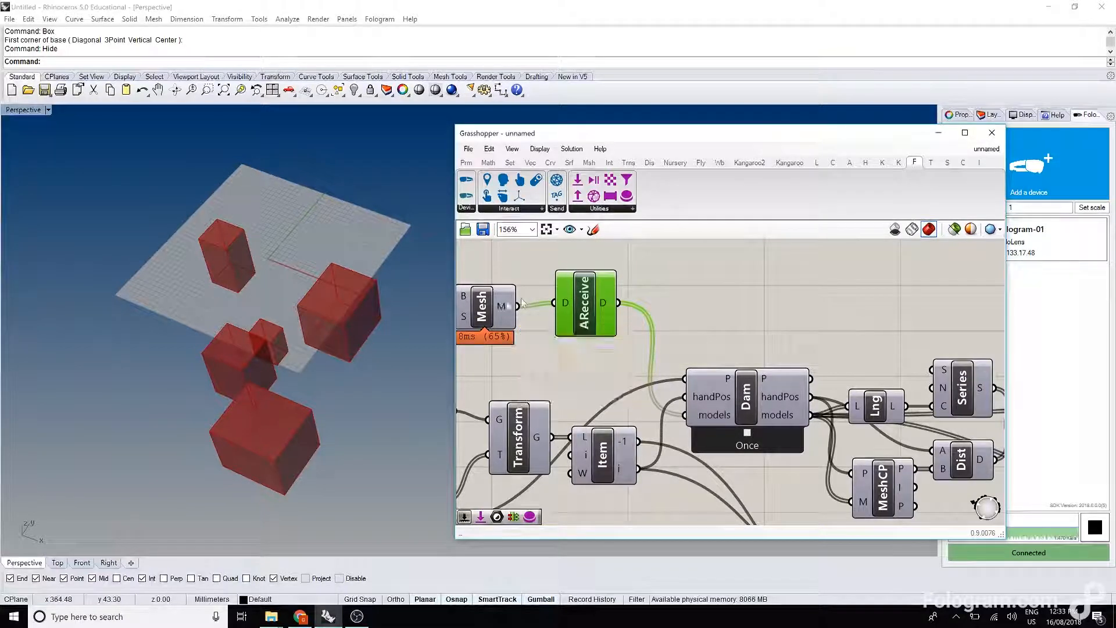
mouse_move(463, 303)
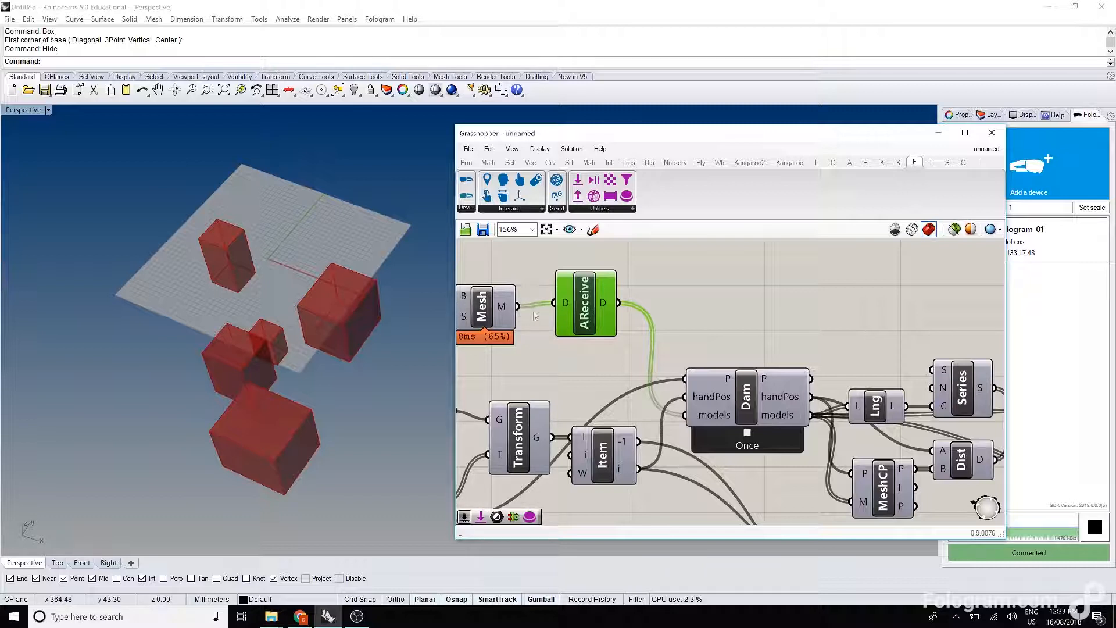
right_drag(796, 312, 700, 306)
scroll(700, 306, down, 3)
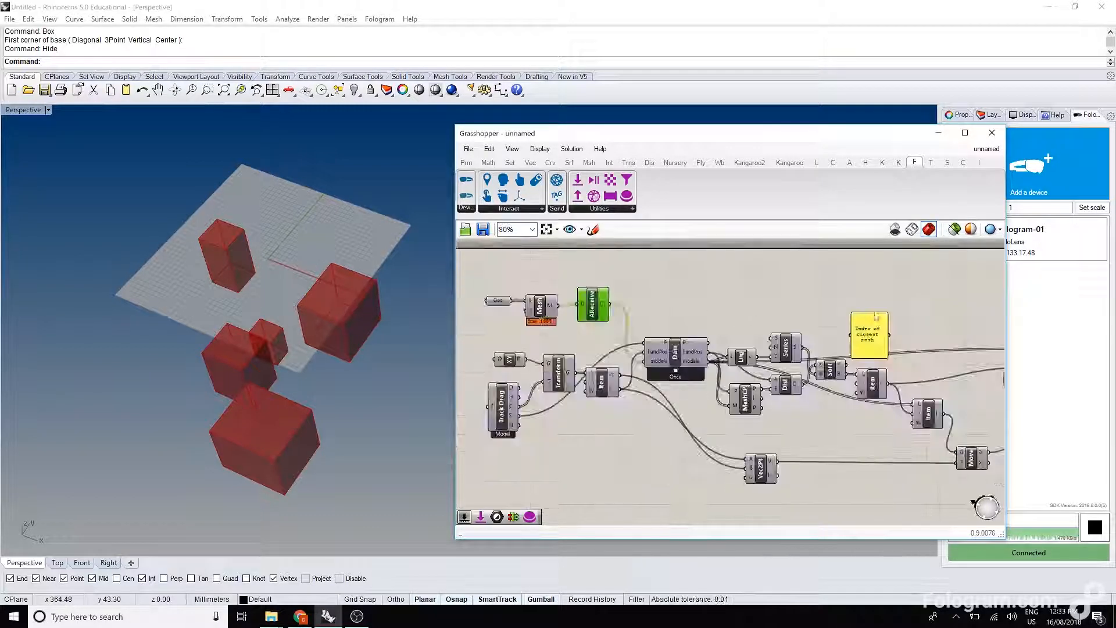
right_drag(907, 303, 752, 302)
scroll(942, 295, down, 2)
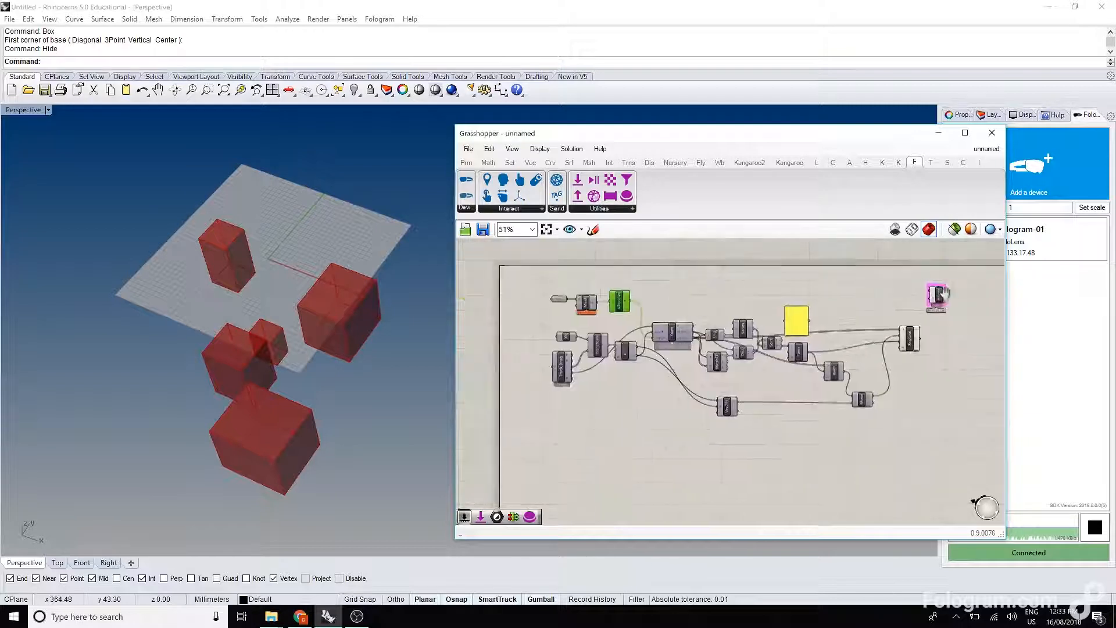
Step: Connect Replace Items' list output to ASync Send's D input and tidy the two components' positions
scroll(948, 297, up, 1)
drag(953, 297, 949, 301)
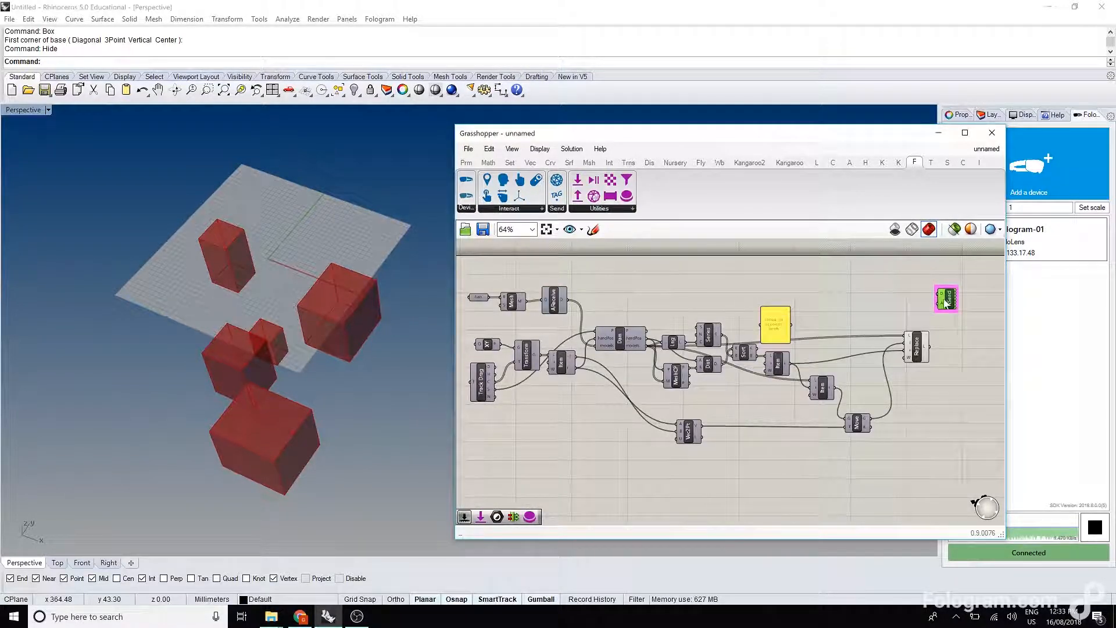
scroll(943, 311, up, 2)
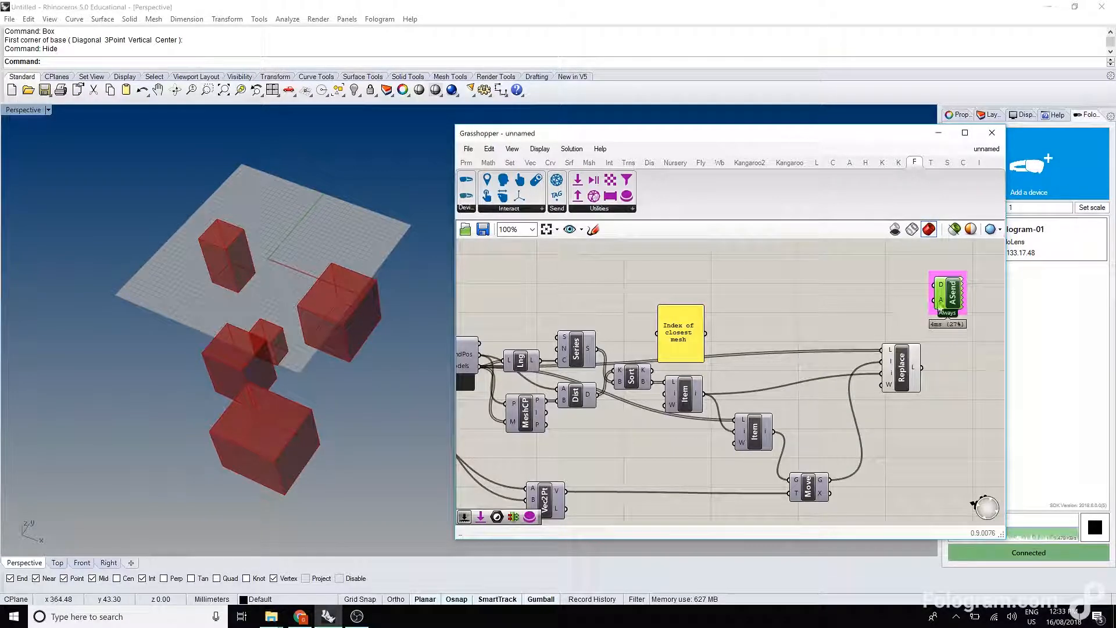
drag(940, 286, 922, 367)
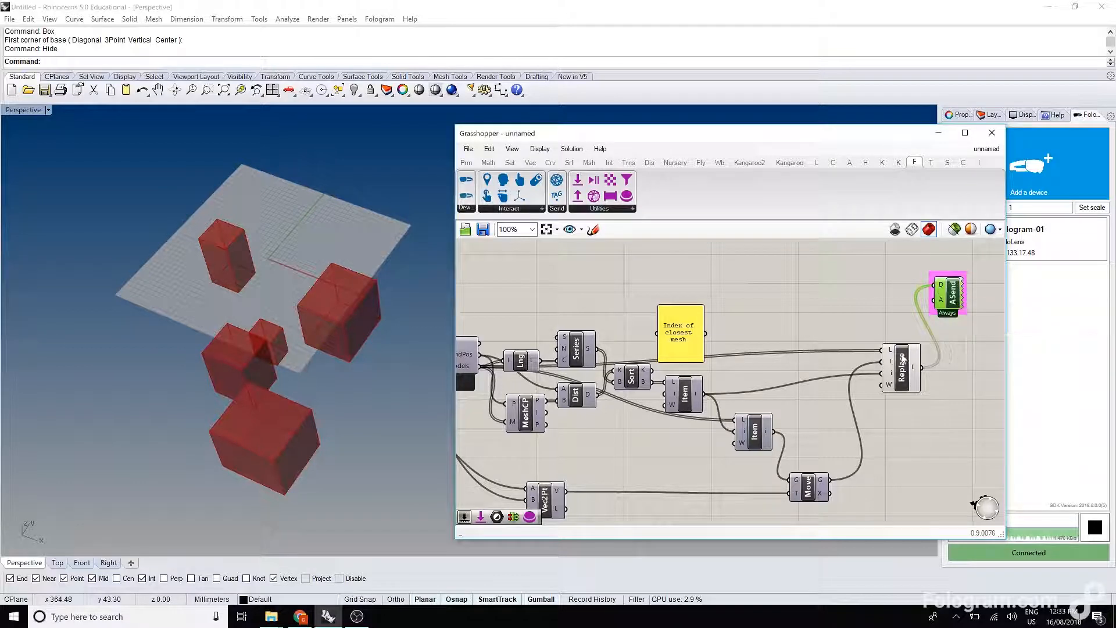
drag(903, 360, 888, 368)
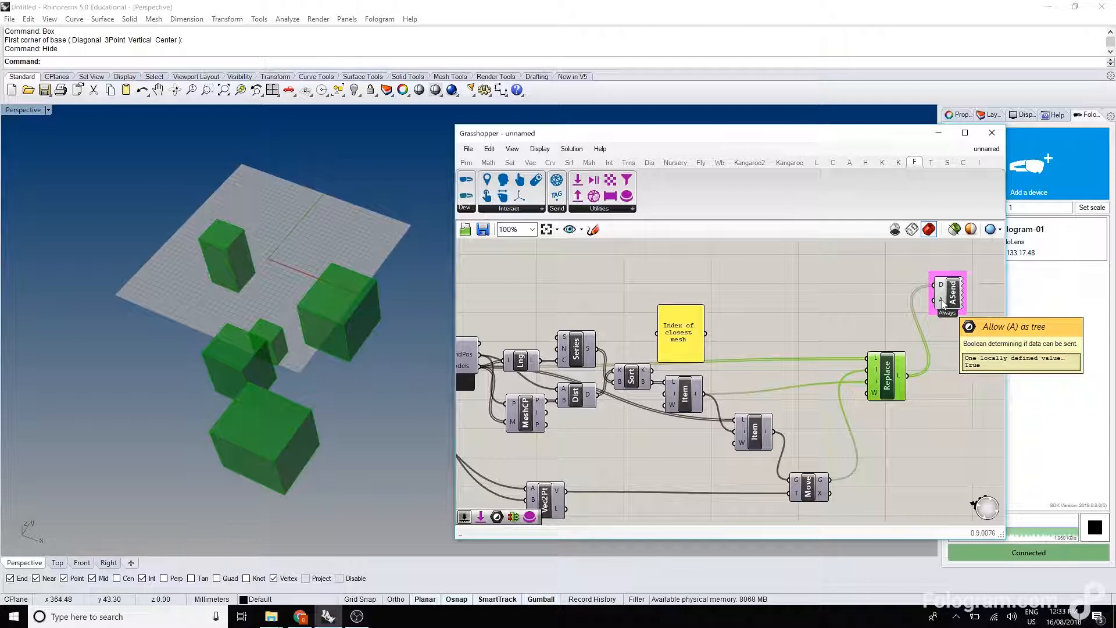
Step: Add a Boolean parameter beside ASync Send and connect Track Drag's S output to it
scroll(939, 303, down, 1)
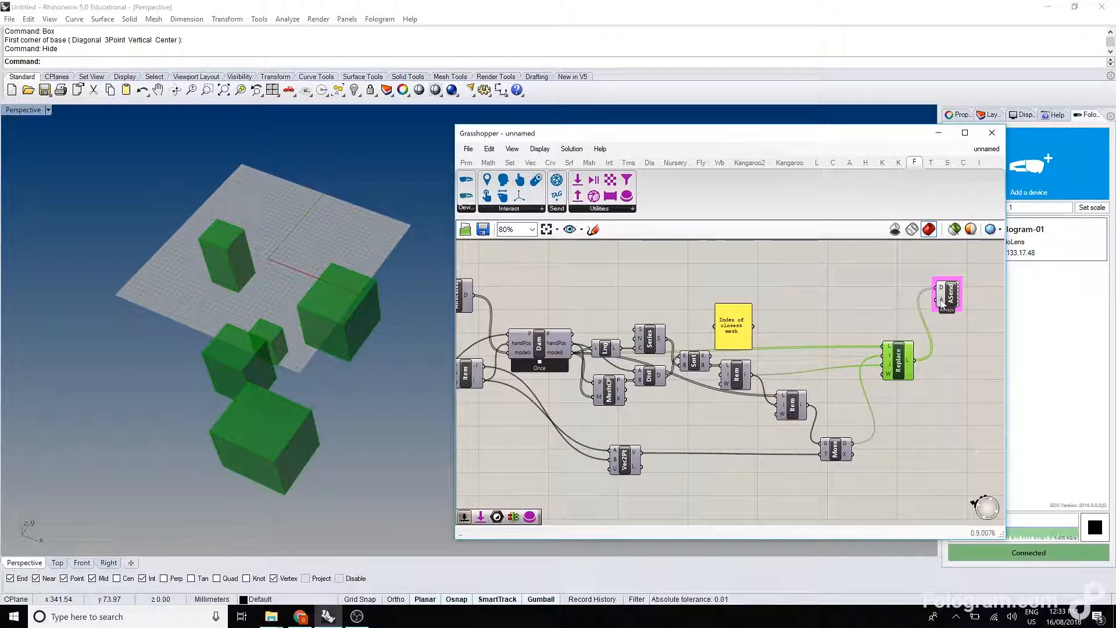
mouse_move(943, 303)
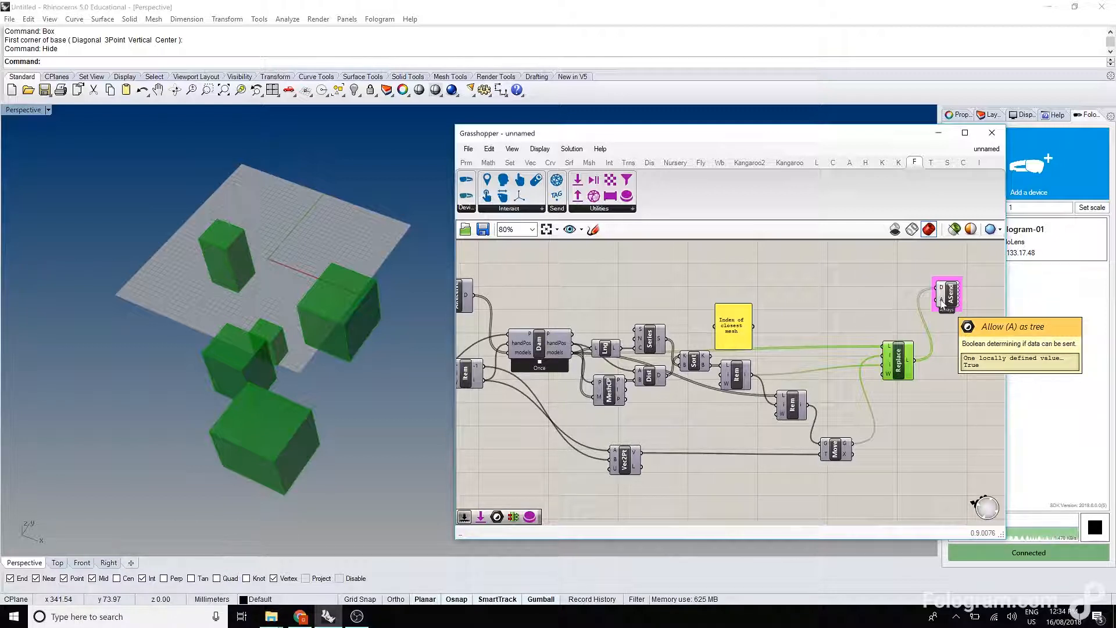
scroll(943, 303, down, 2)
double_click(889, 293)
text(boole)
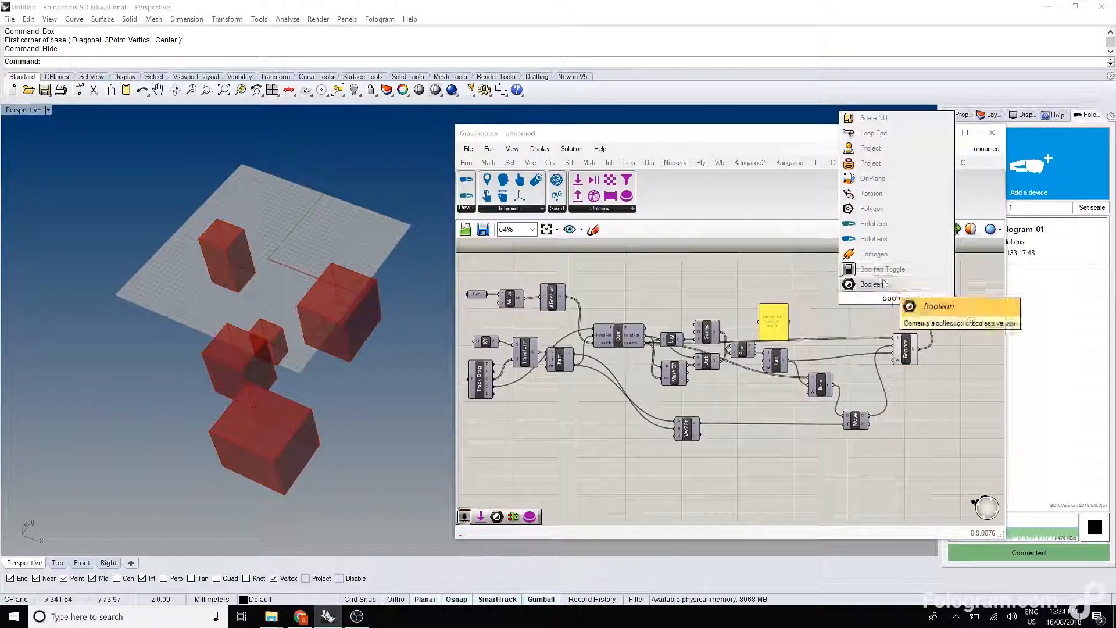
key(Return)
drag(890, 301, 497, 394)
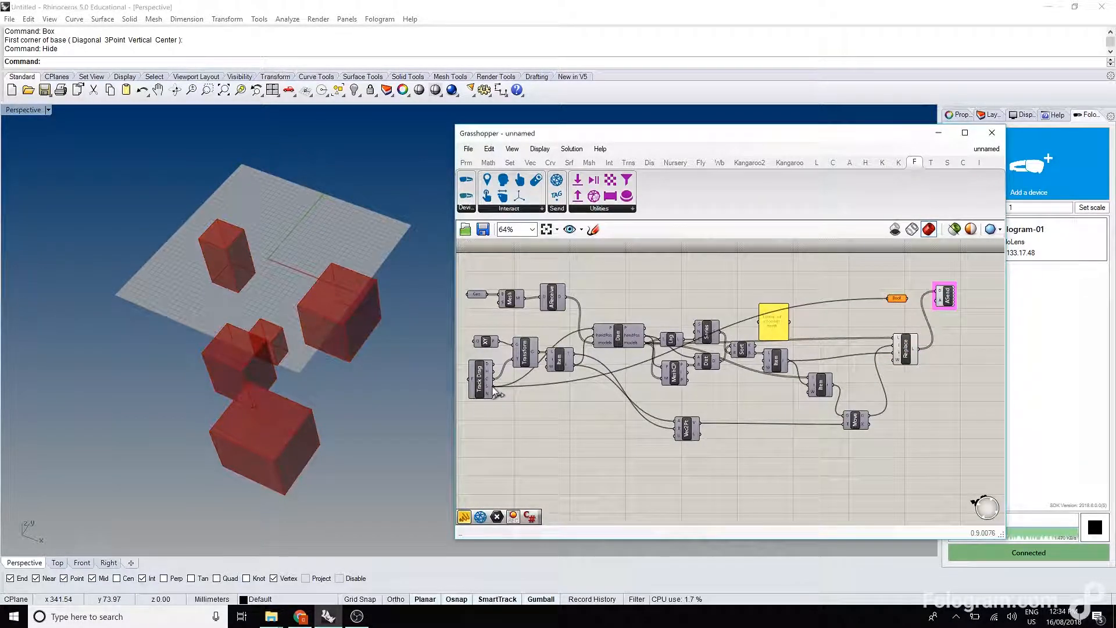
scroll(901, 299, up, 4)
Step: Invert the Boolean parameter fed by Track Drag
click(887, 290)
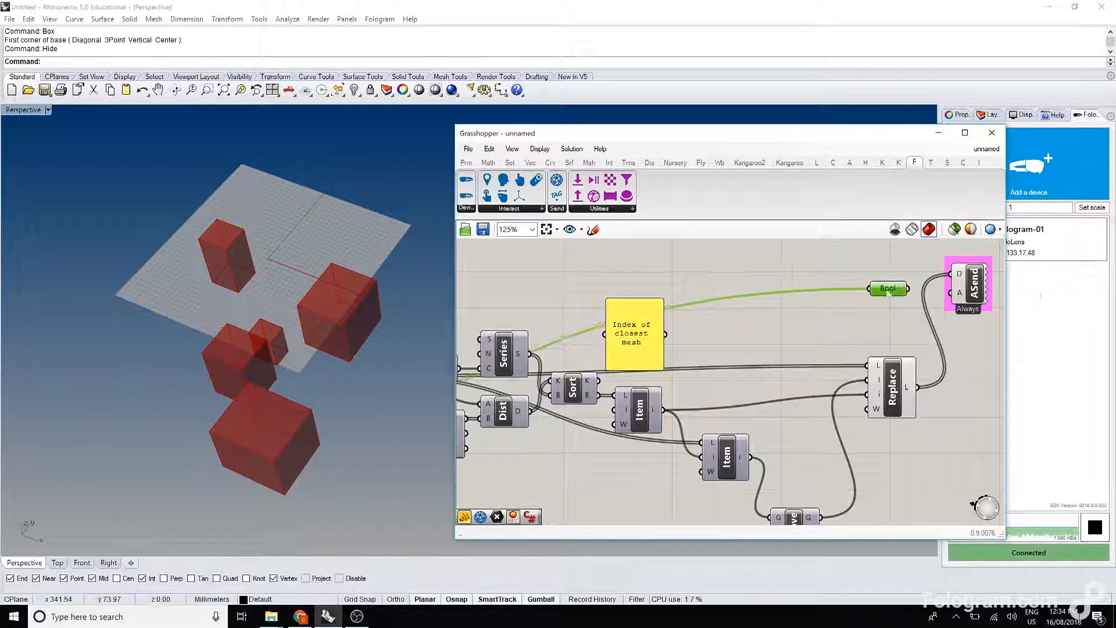
right_click(887, 290)
click(923, 423)
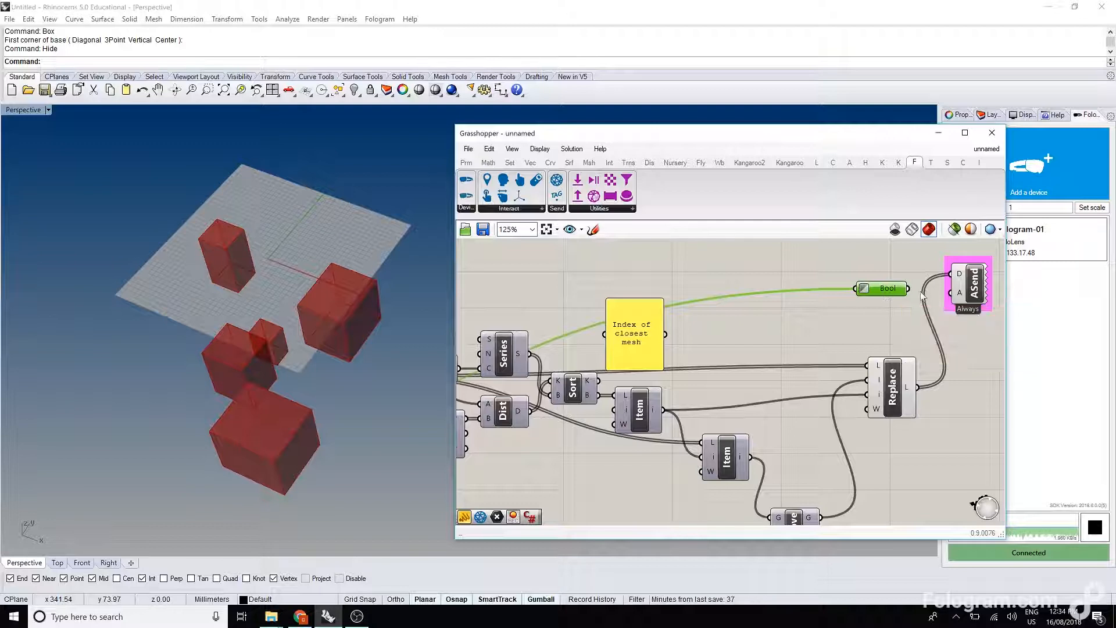
Step: Set ASync Send to Once and connect the inverted Boolean parameter to its A (Allow) input
ctrl+drag(954, 293, 911, 285)
right_drag(979, 291, 909, 293)
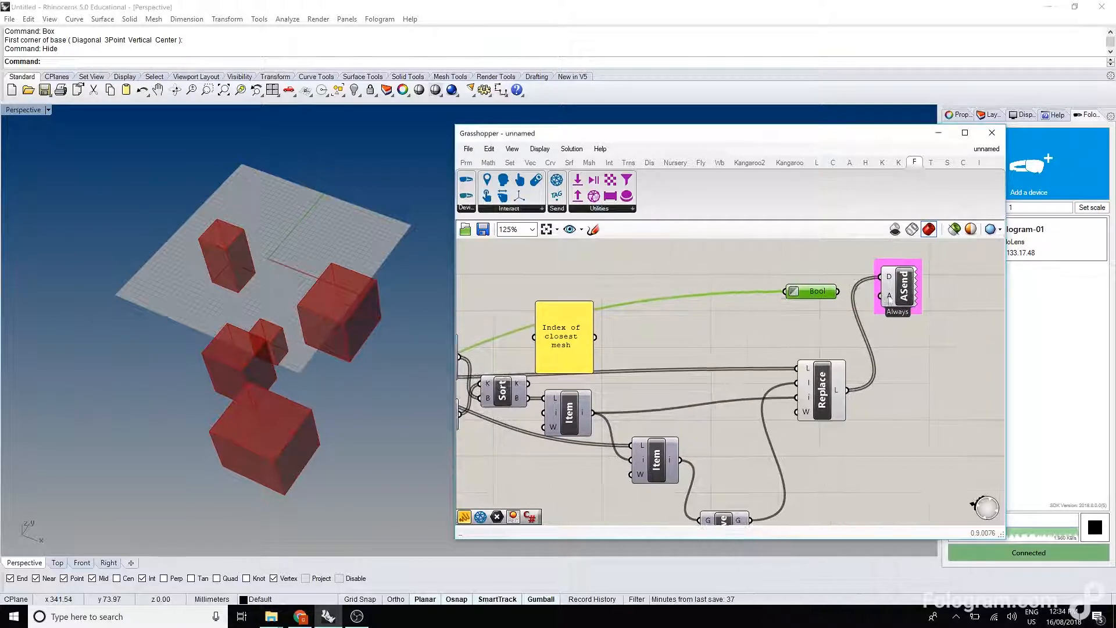
click(904, 284)
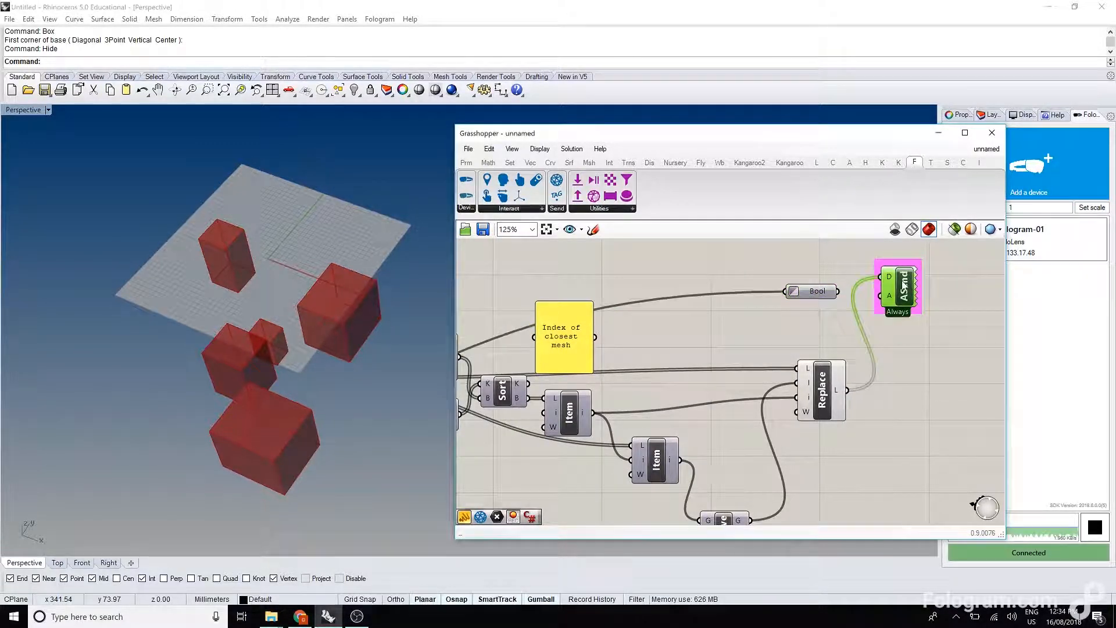
right_click(904, 285)
click(943, 350)
drag(838, 291, 815, 299)
drag(905, 283, 914, 289)
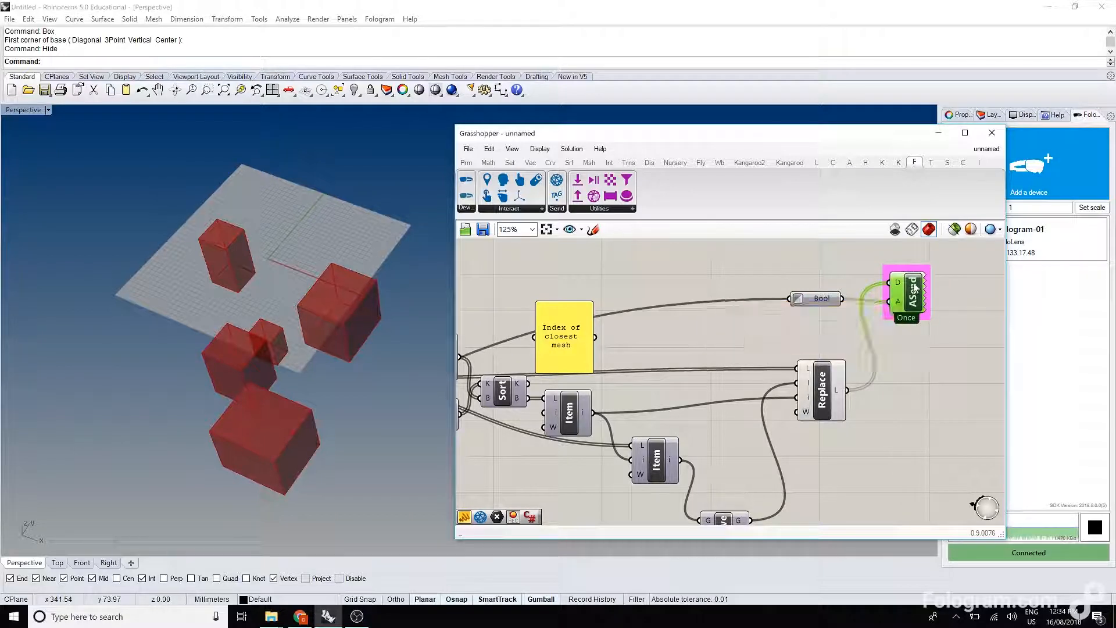
scroll(903, 292, down, 1)
scroll(876, 304, down, 2)
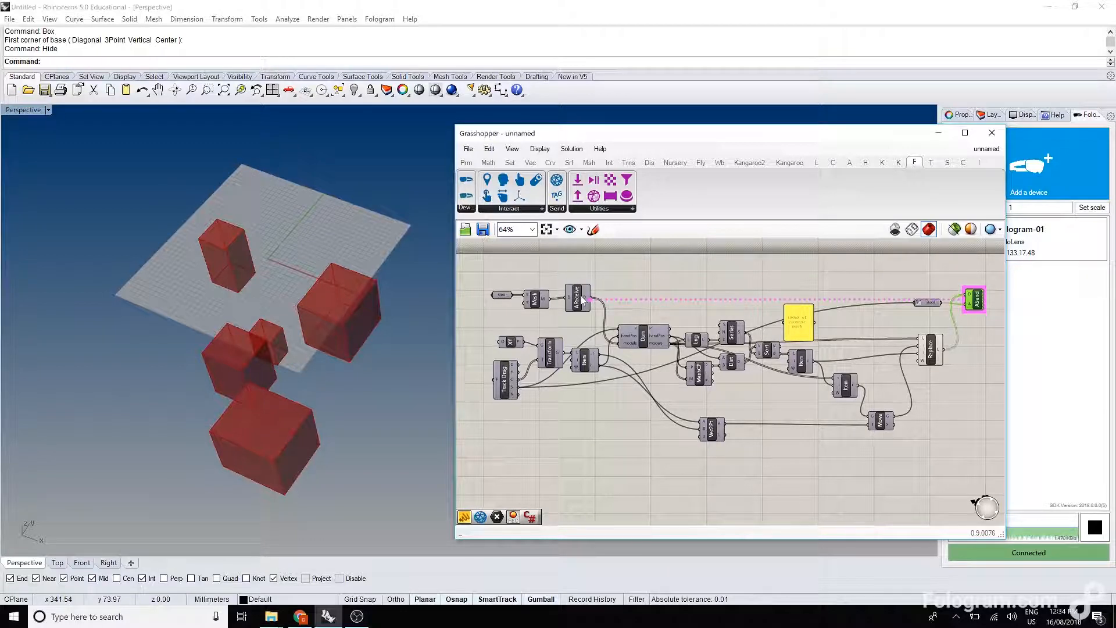
drag(977, 304, 977, 289)
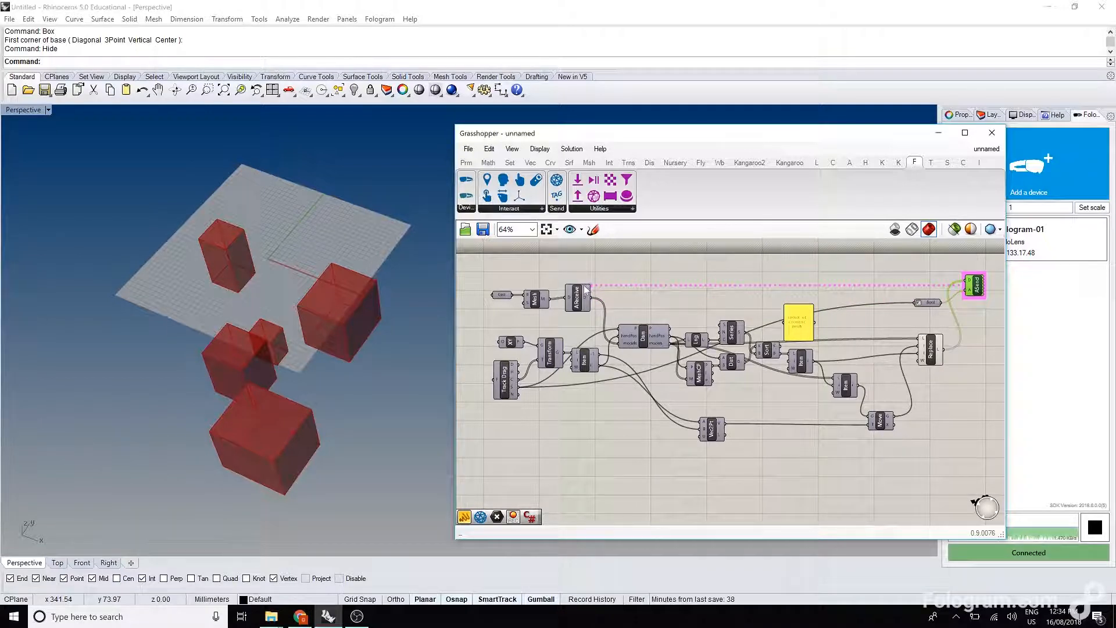
Step: Add a Send Meshes component beside Move and connect Move's geometry output to its mesh input
right_drag(961, 397, 874, 398)
double_click(895, 364)
text(send mesh)
click(898, 337)
drag(896, 368, 875, 420)
drag(808, 418, 835, 403)
Step: Add a Colour Swatch for the Send Meshes component beside Move and set its colour to bright green
double_click(819, 447)
text(swatch)
click(821, 435)
click(832, 449)
drag(859, 511, 878, 508)
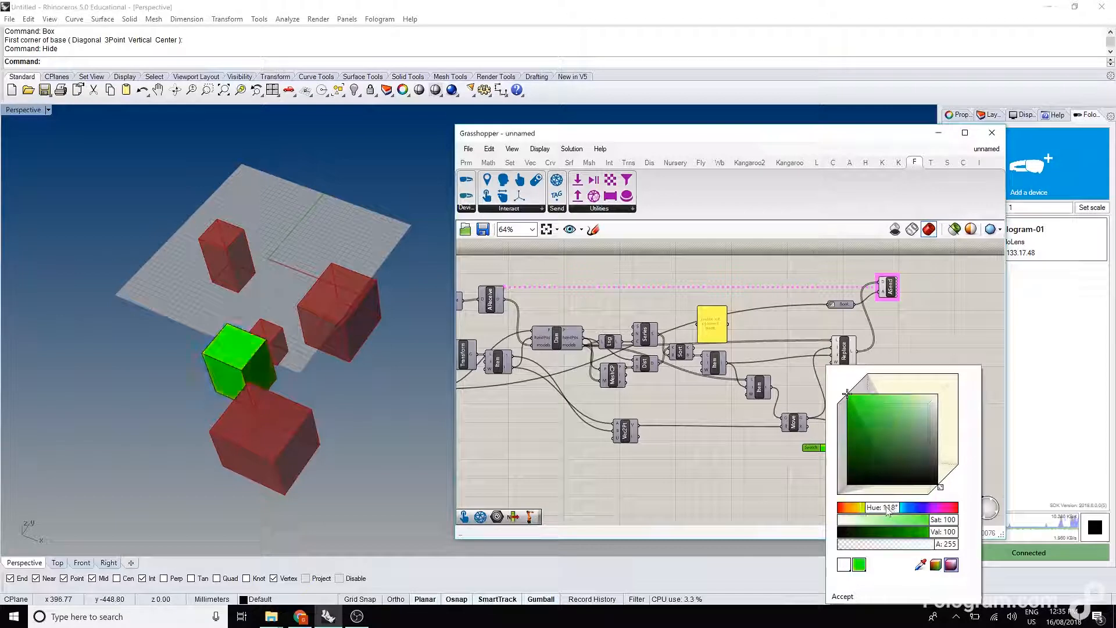
click(768, 470)
Step: Duplicate Send Meshes next to ASync Receive and feed its mesh input from ASync Receive's D output
right_drag(853, 432, 890, 448)
alt+drag(907, 457, 599, 273)
scroll(551, 308, up, 2)
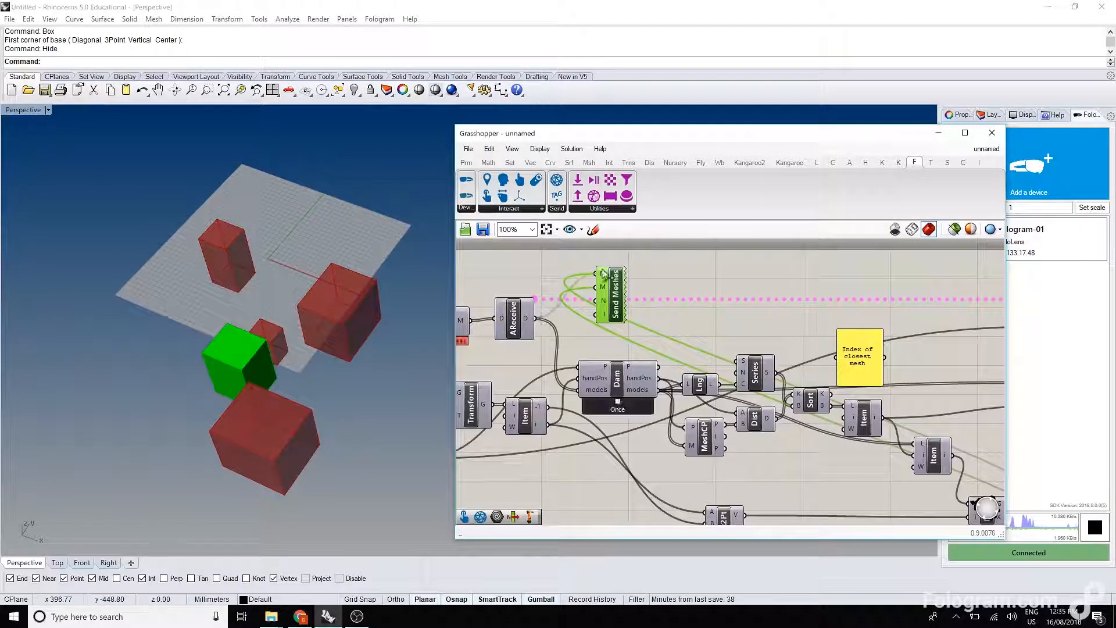
Step: Add a white Colour Swatch and connect it to the duplicated Send Meshes component
double_click(532, 269)
text(swatch)
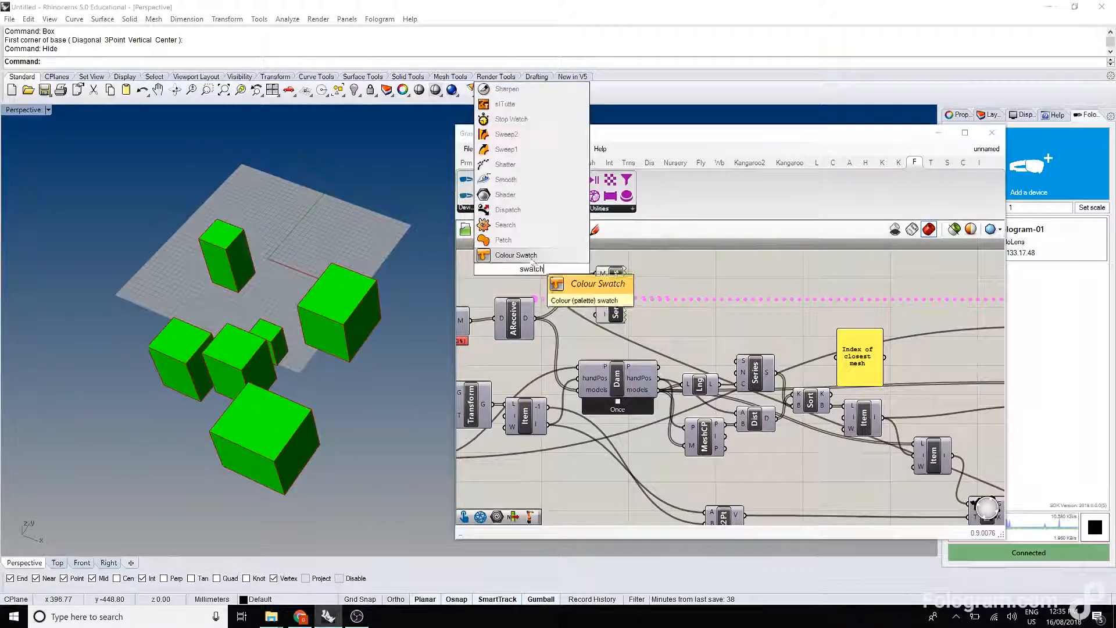
click(535, 255)
drag(558, 269, 638, 261)
click(730, 269)
scroll(698, 290, down, 2)
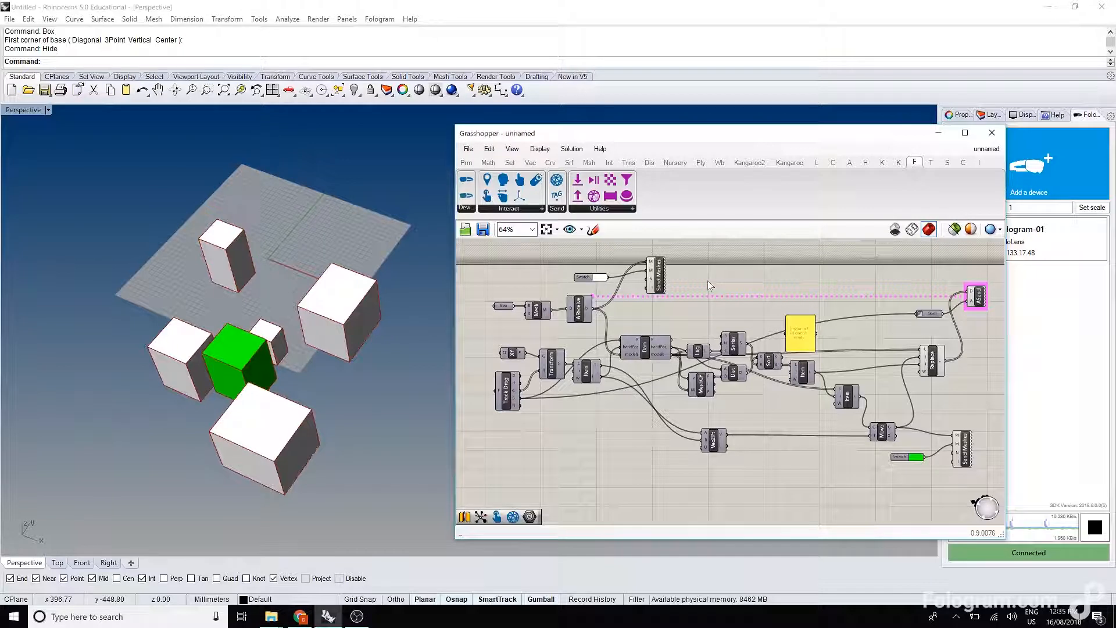